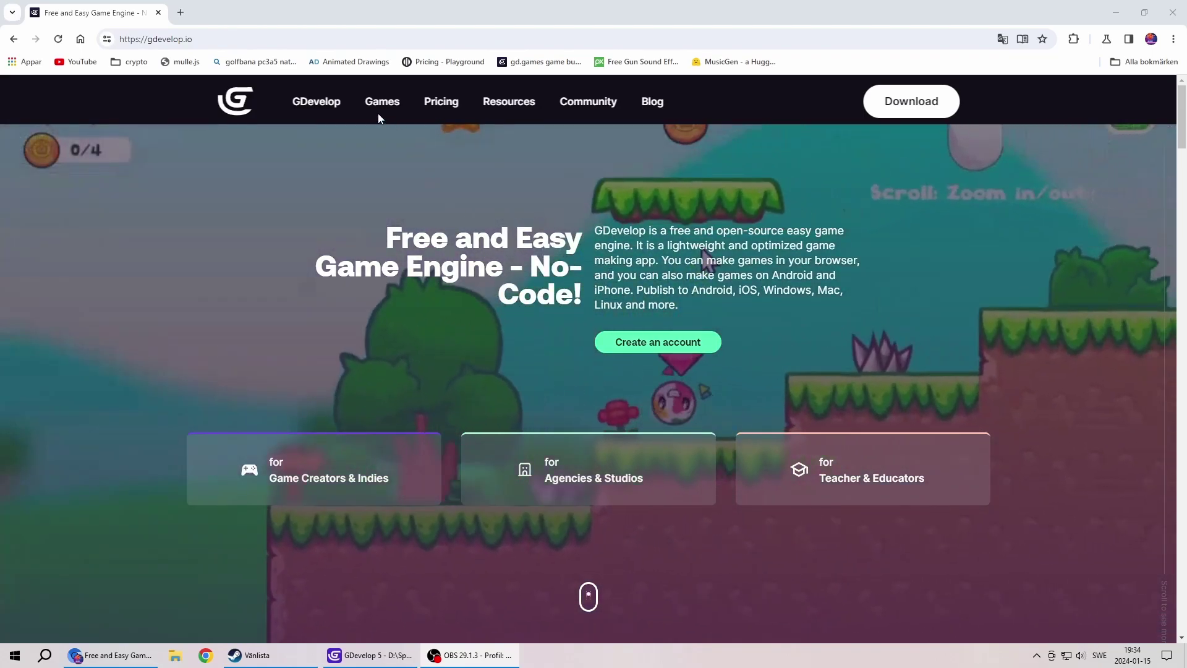
- Open the games showcase on gdevelop.io, go on to gd.games and browse the curated games
mouse_move(301, 105)
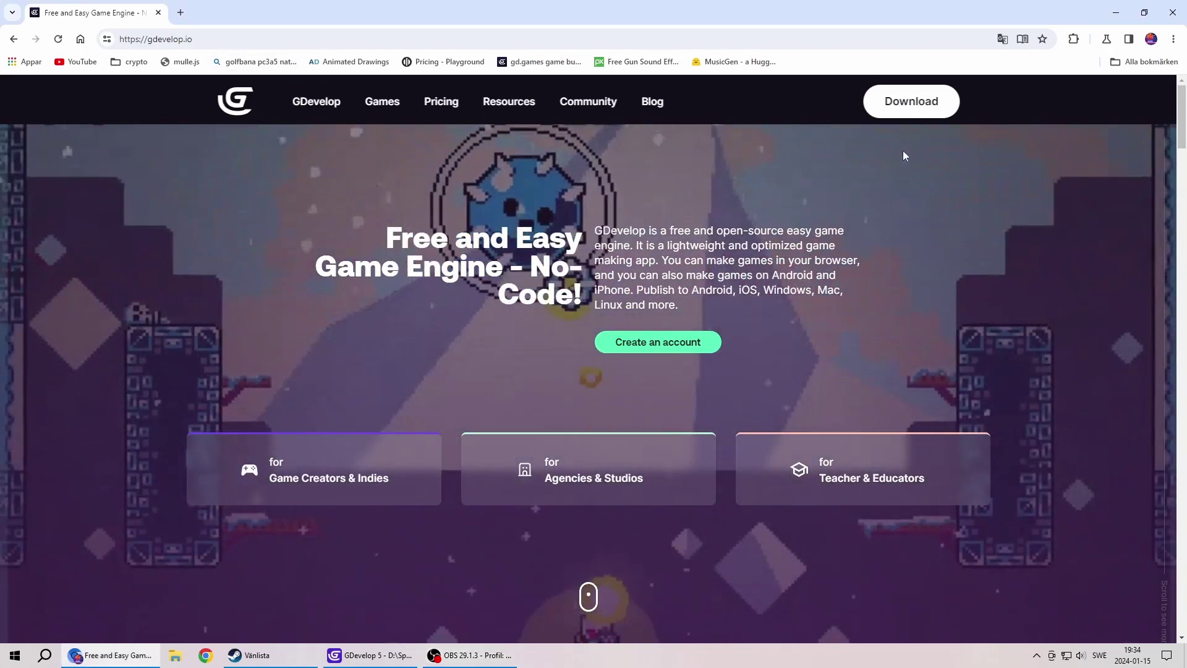
click(375, 114)
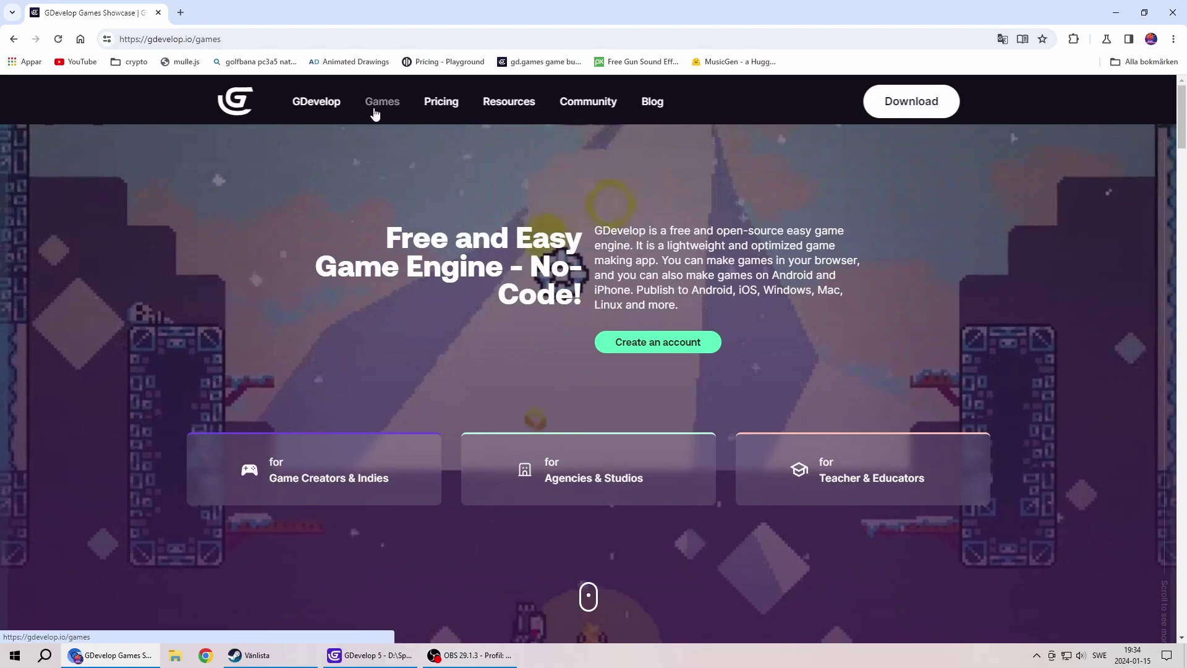
click(541, 447)
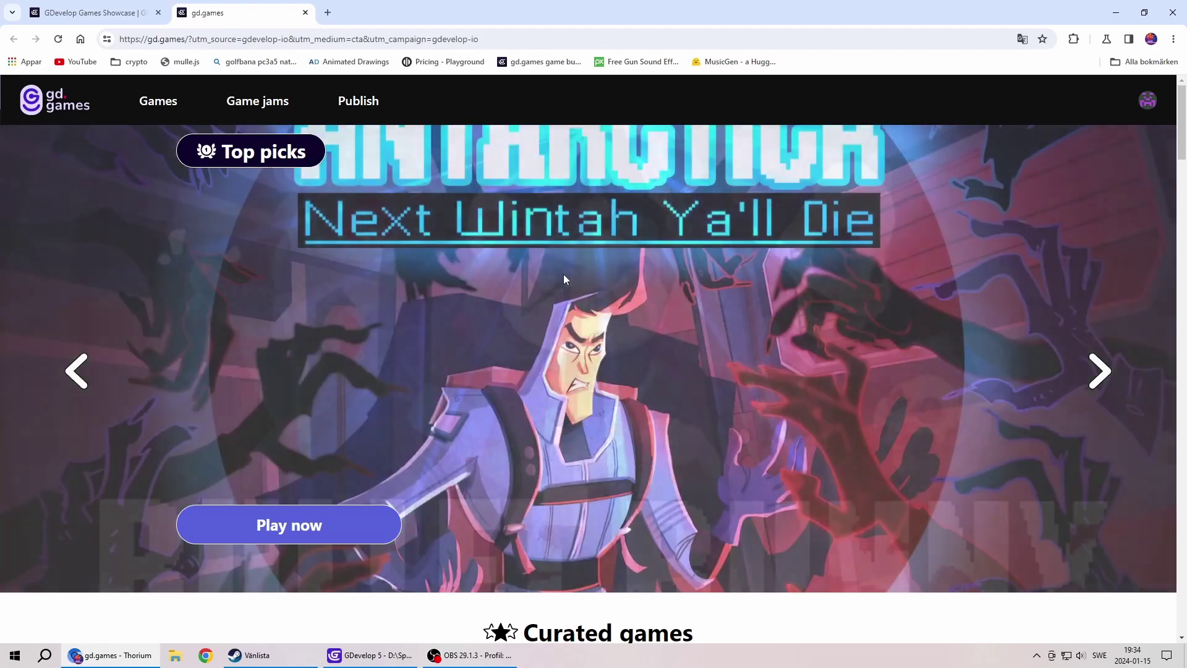
scroll(541, 328, down, 5)
scroll(546, 337, down, 4)
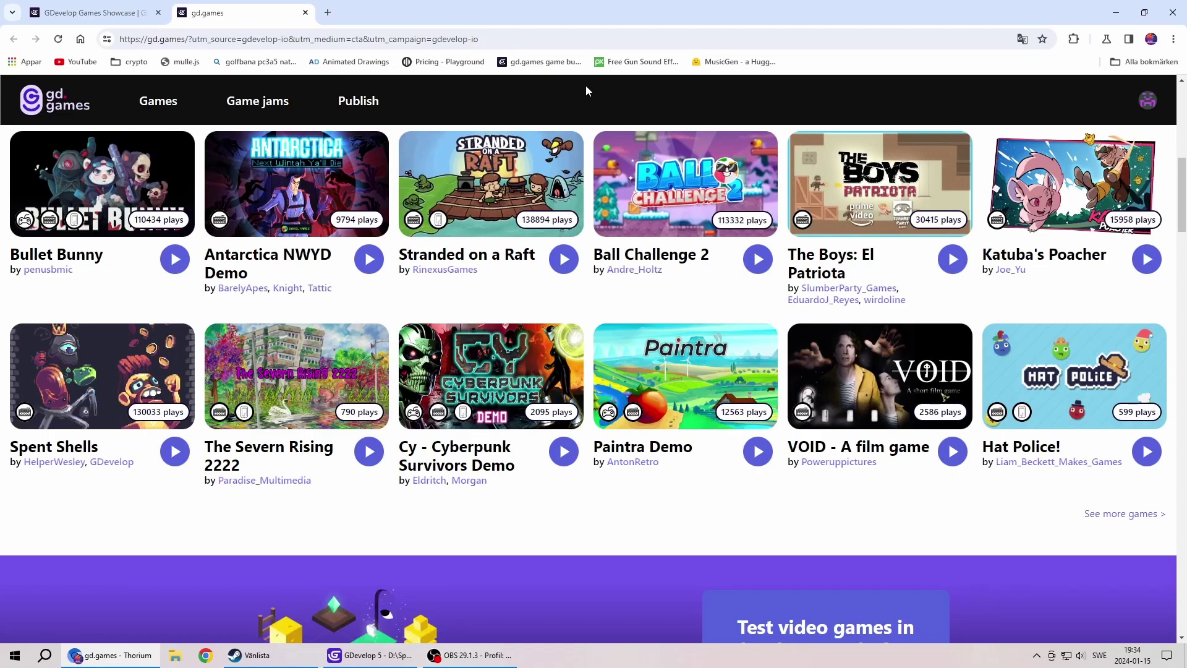
- Switch to GDevelop 5 and look through the Get Started content on its home page
click(369, 654)
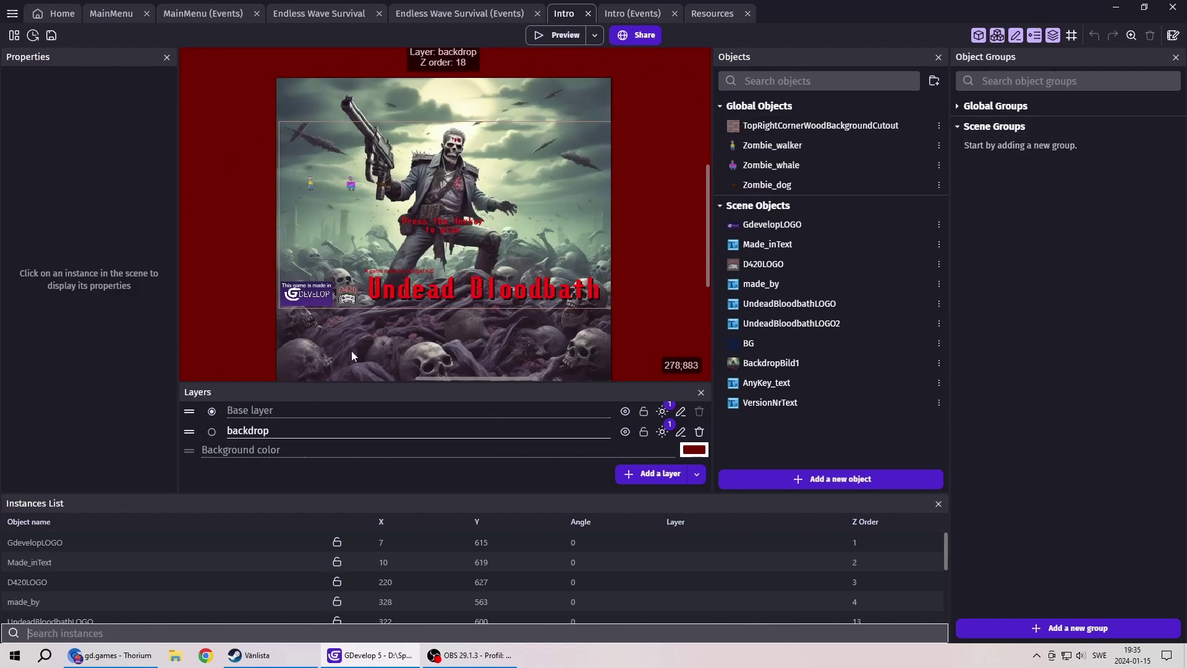
click(62, 13)
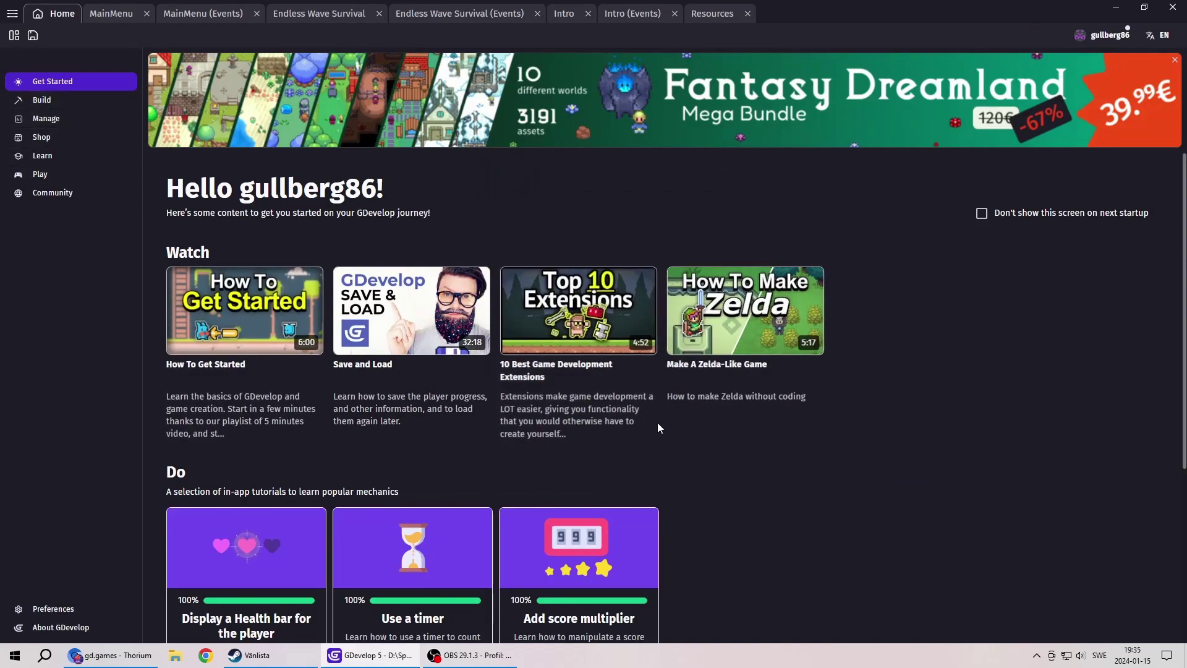
scroll(680, 371, down, 4)
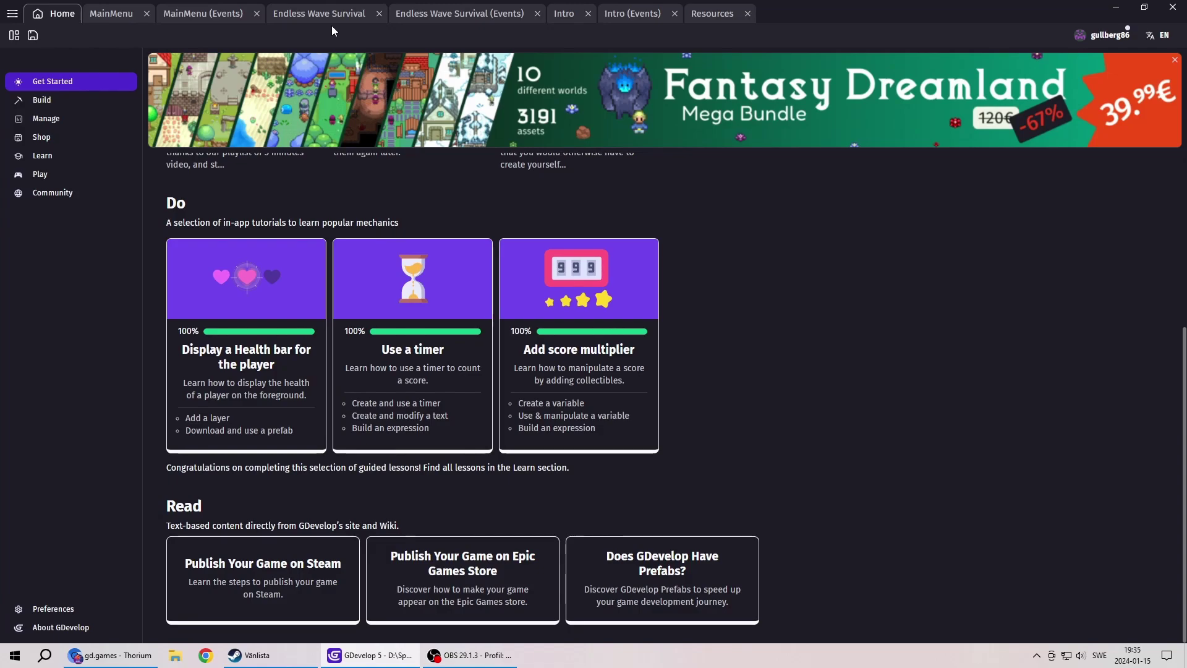
- Look over the MainMenu events and inspect the properties of a tree instance in the Endless Wave Survival scene
click(207, 13)
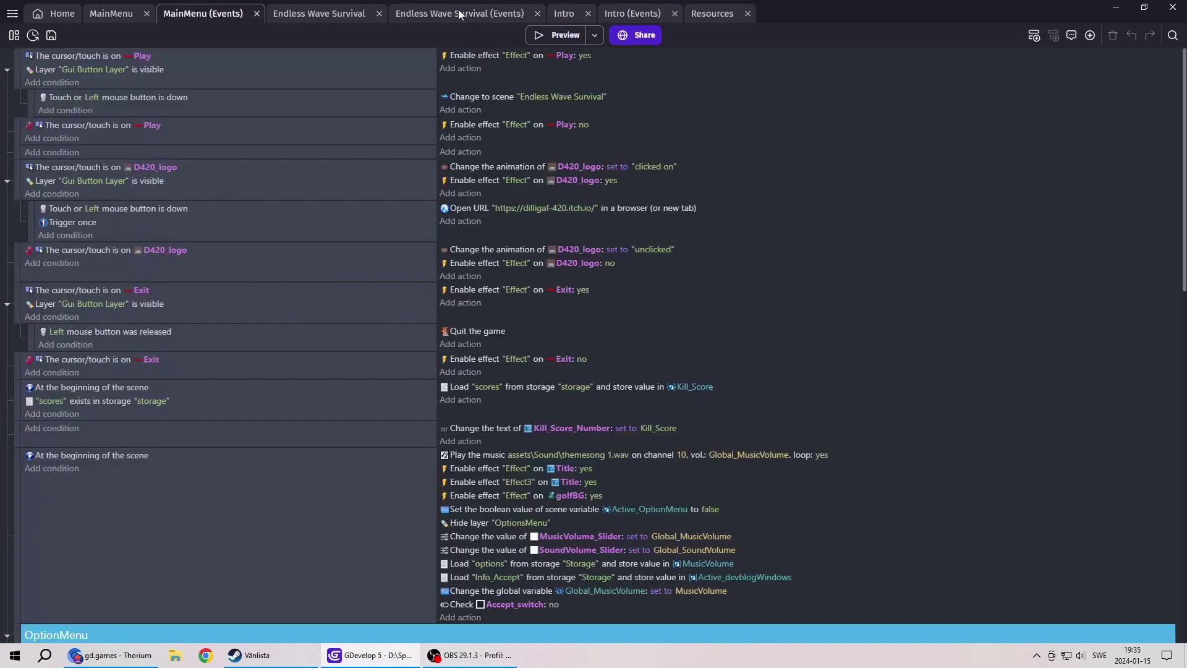
click(328, 13)
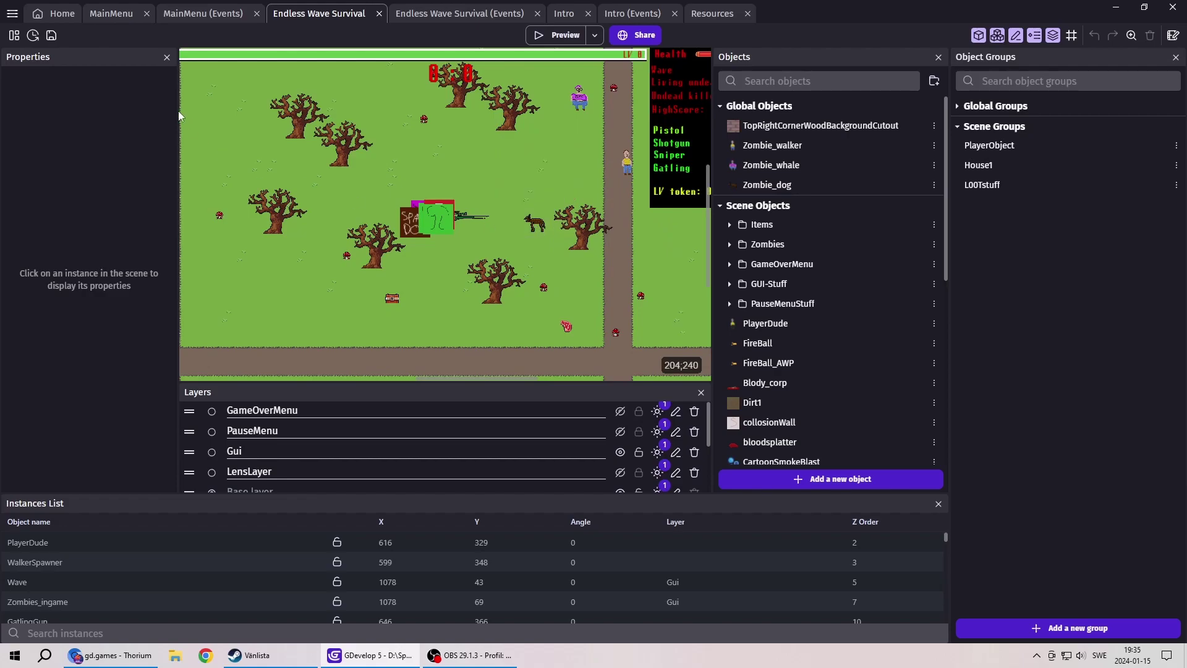
click(587, 237)
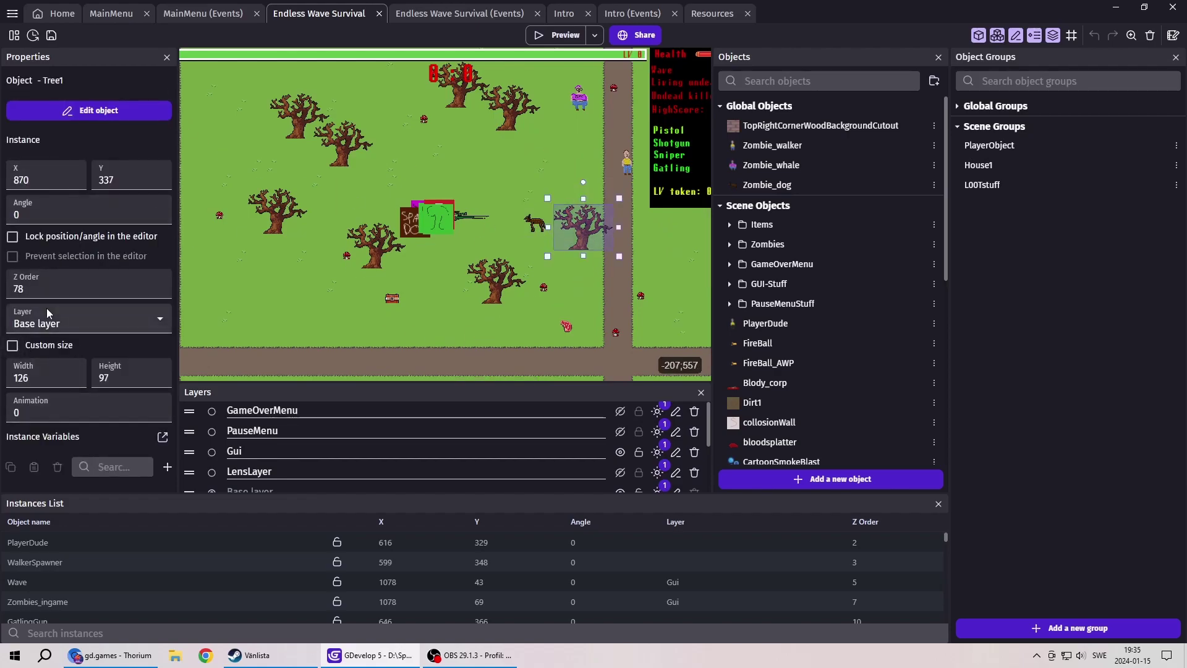
scroll(309, 433, down, 3)
scroll(309, 433, up, 3)
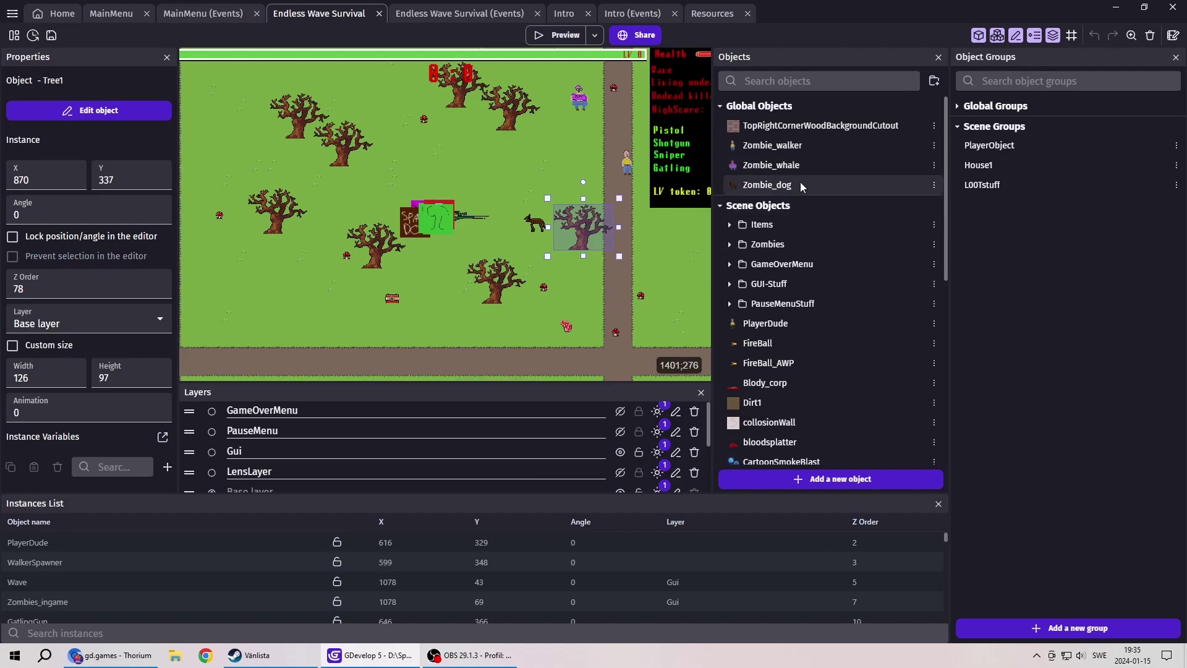
- Find the PlayerDude object among the Endless Wave Survival scene objects and open it for editing
scroll(810, 247, down, 5)
scroll(797, 353, up, 4)
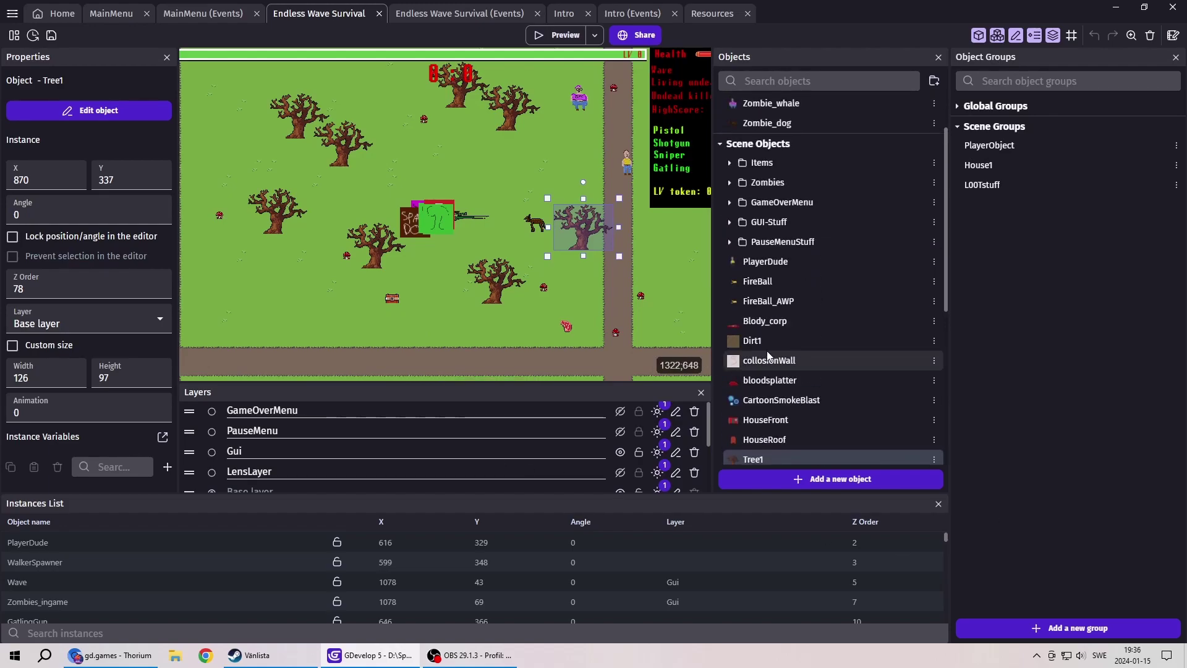
scroll(772, 195, down, 1)
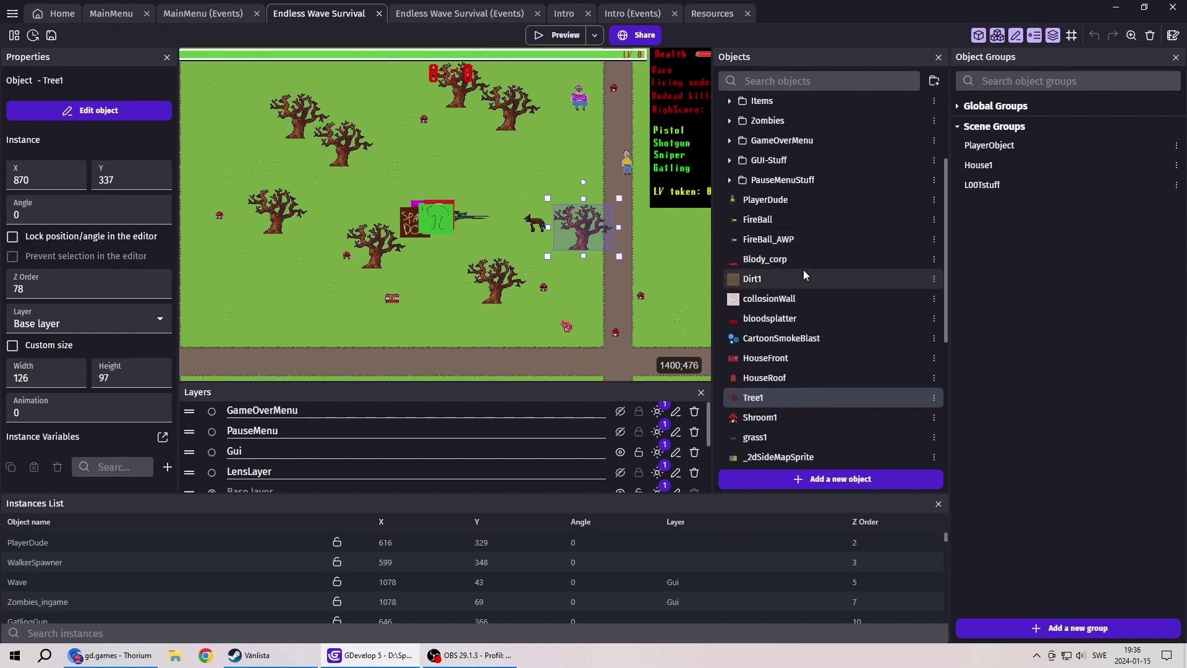
click(770, 202)
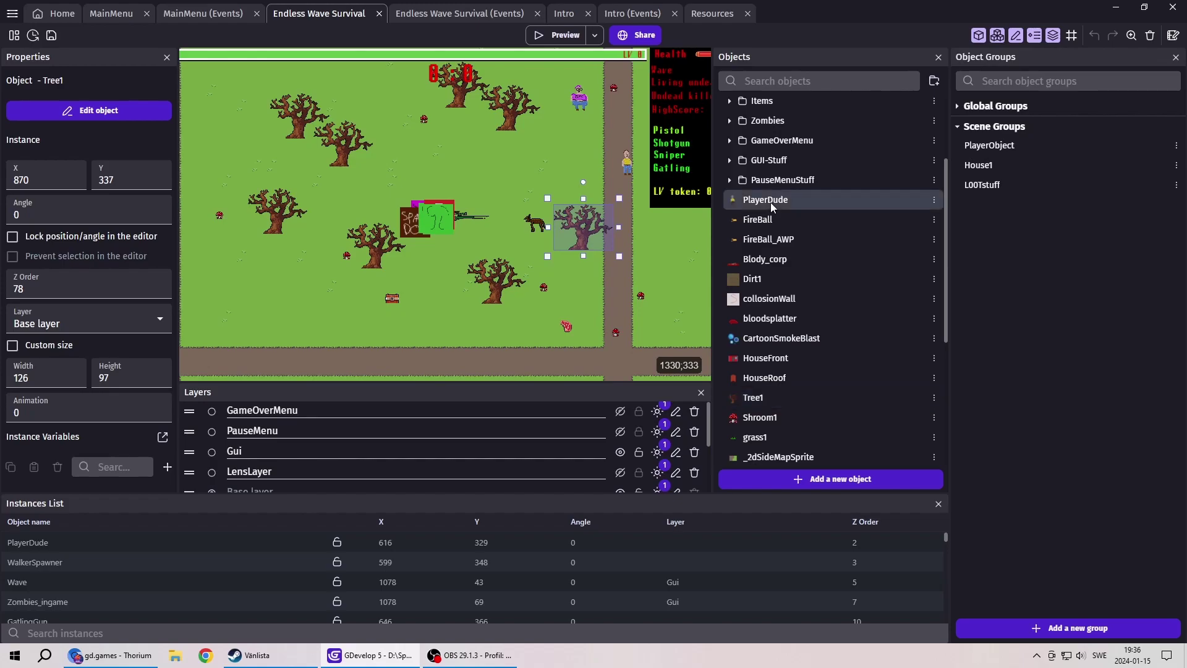
double_click(770, 203)
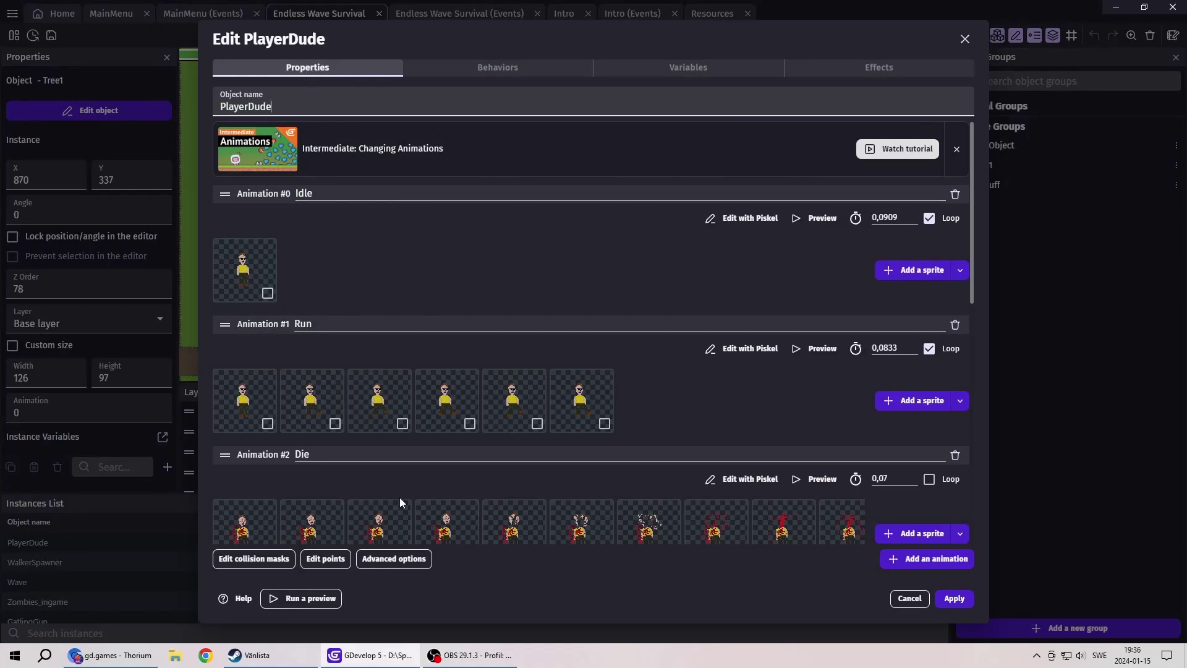
- Review PlayerDude's animations and view the Idle animation in Piskel, leaving the image editor without saving
scroll(399, 497, down, 9)
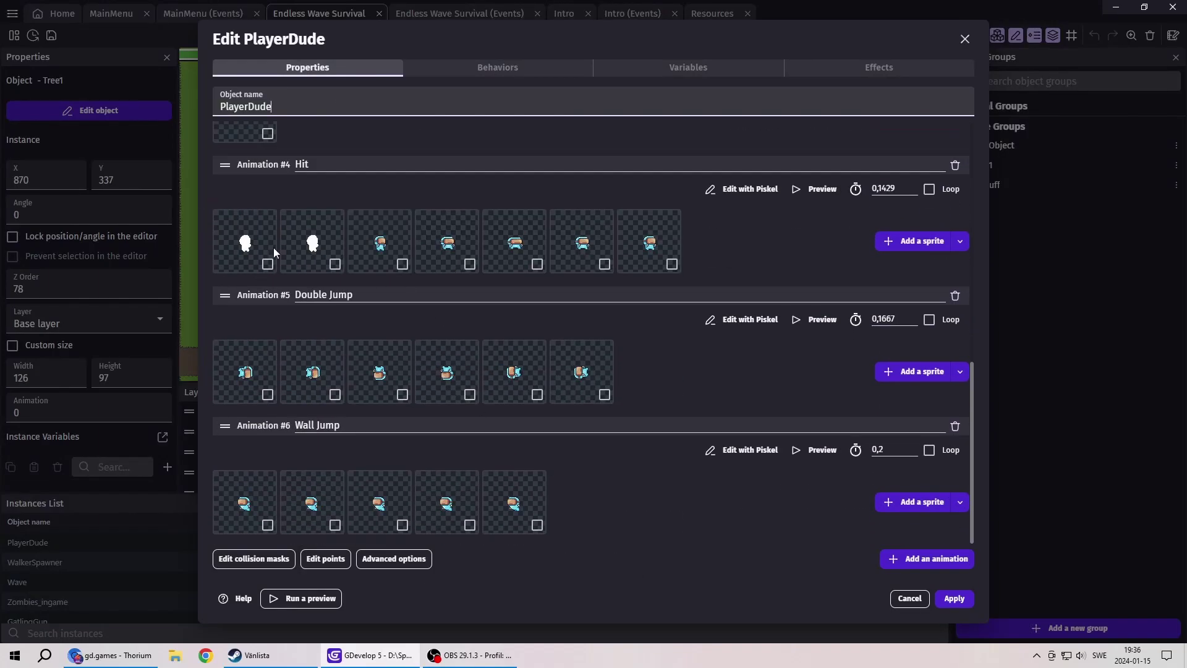
scroll(674, 459, up, 9)
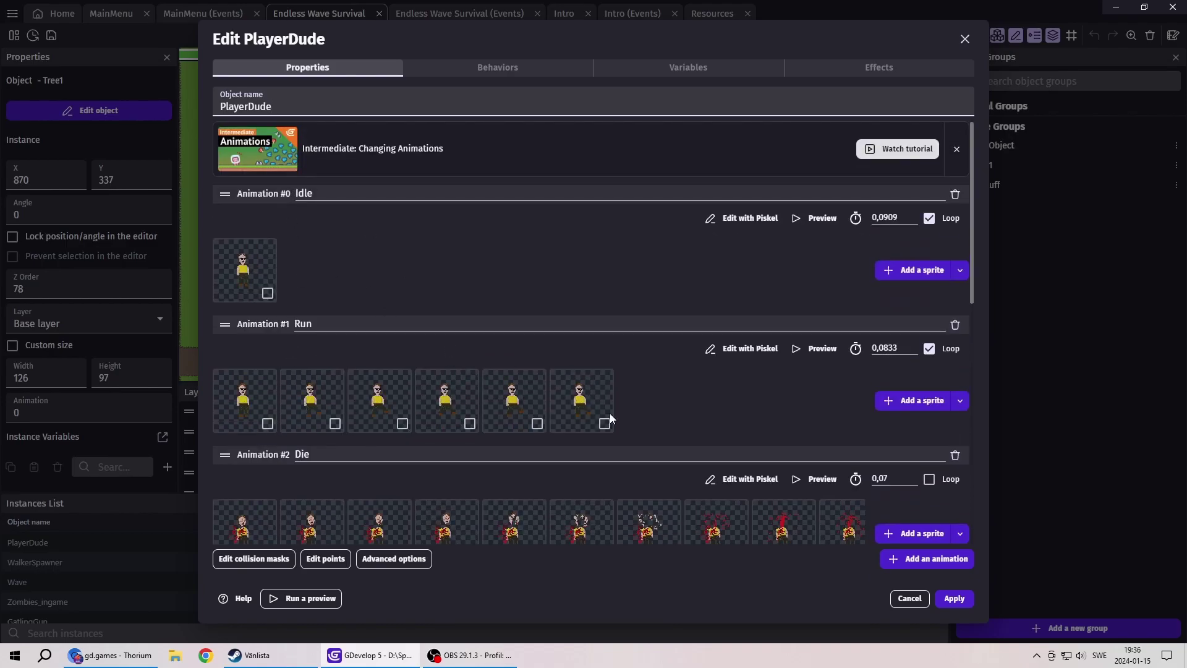
click(744, 220)
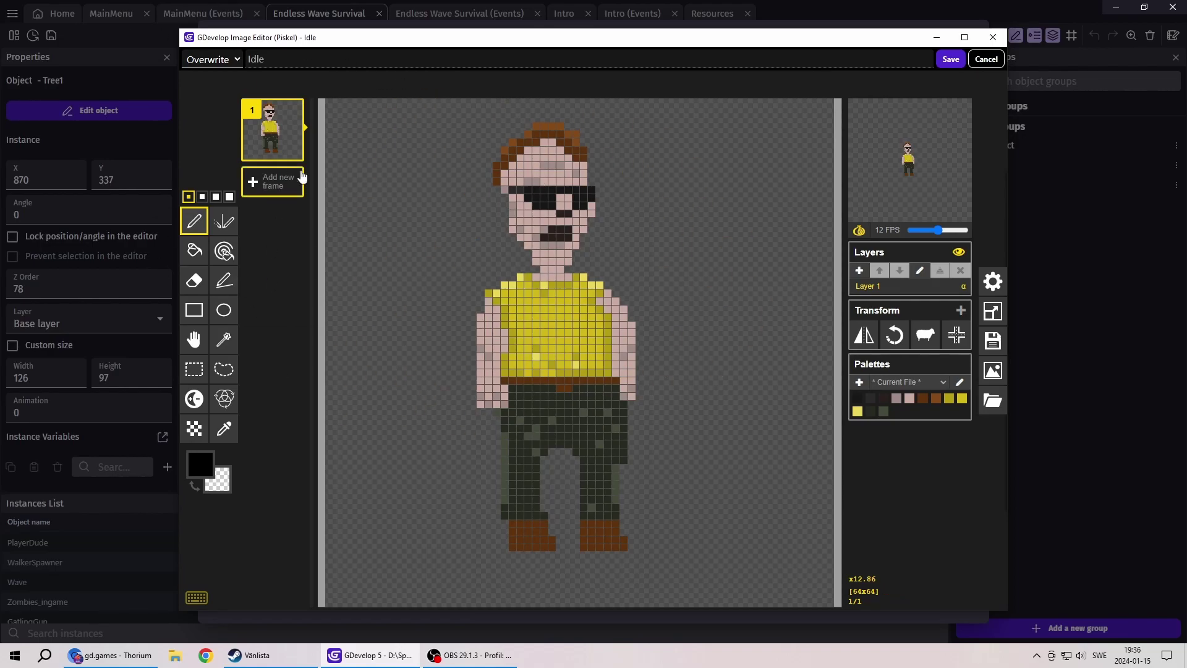
click(990, 61)
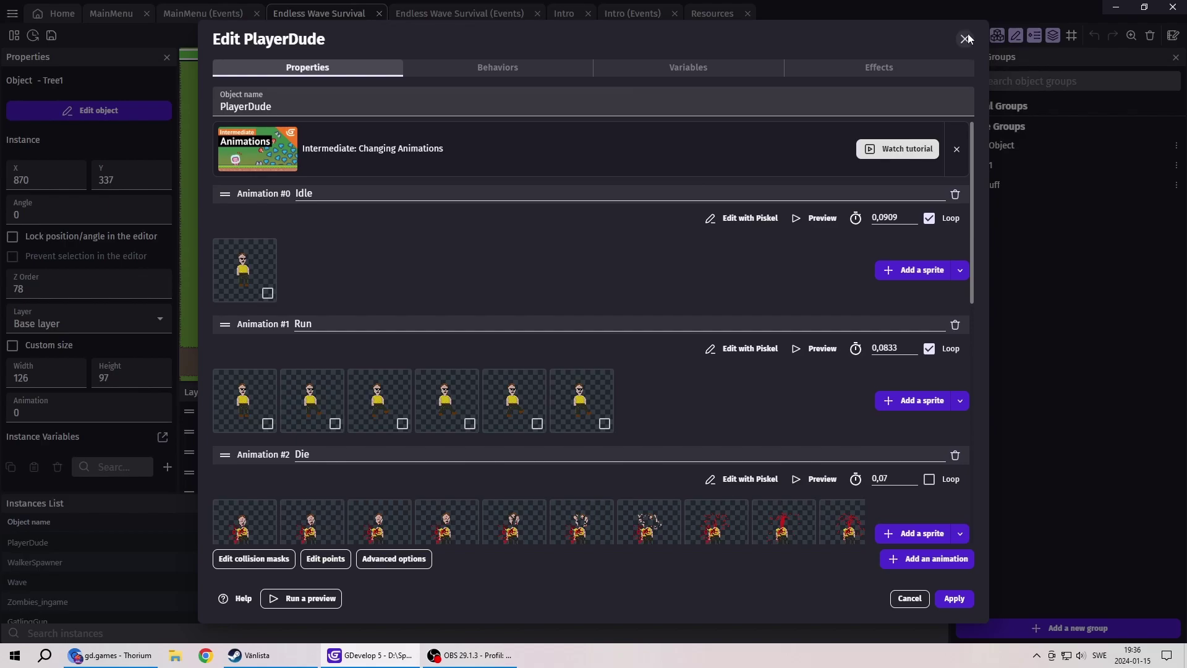
- Review PlayerDude's behaviors, variables and effects, and close the object editor
click(552, 66)
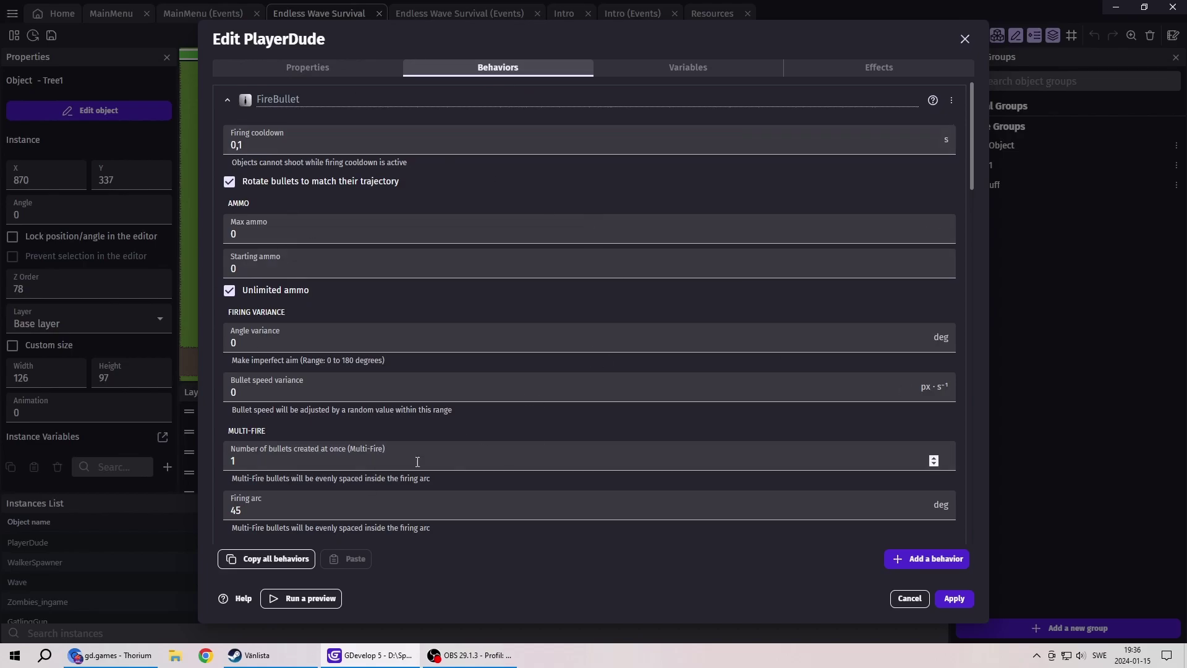
scroll(500, 344, down, 10)
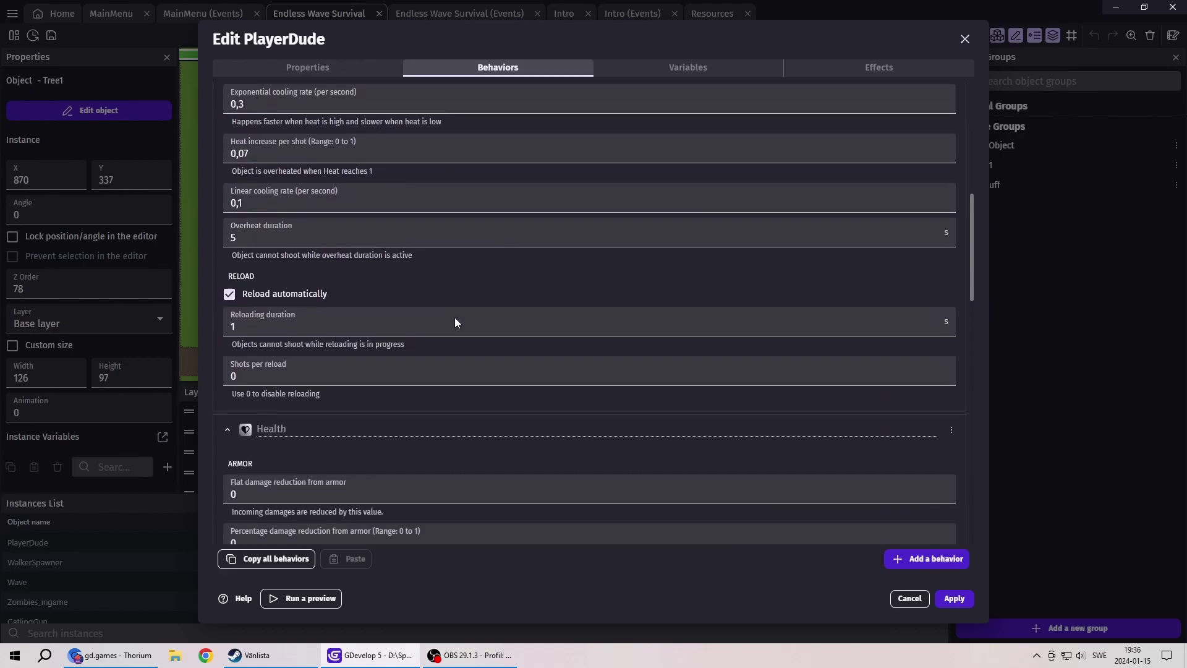
scroll(346, 270, down, 5)
click(773, 71)
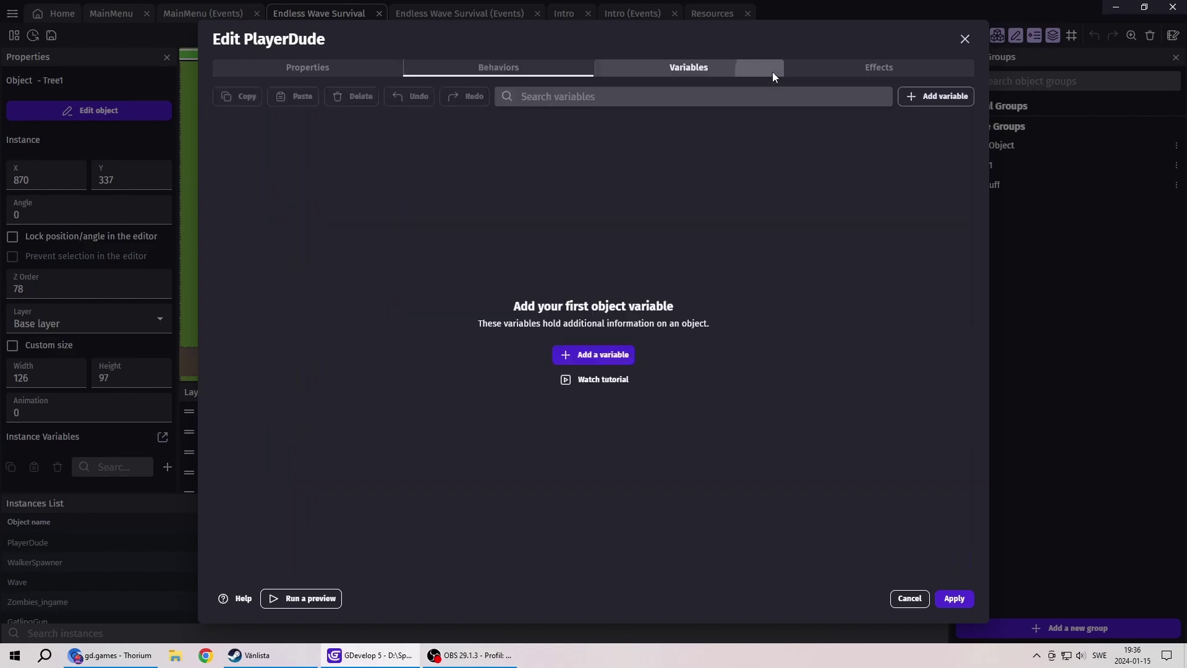
click(862, 69)
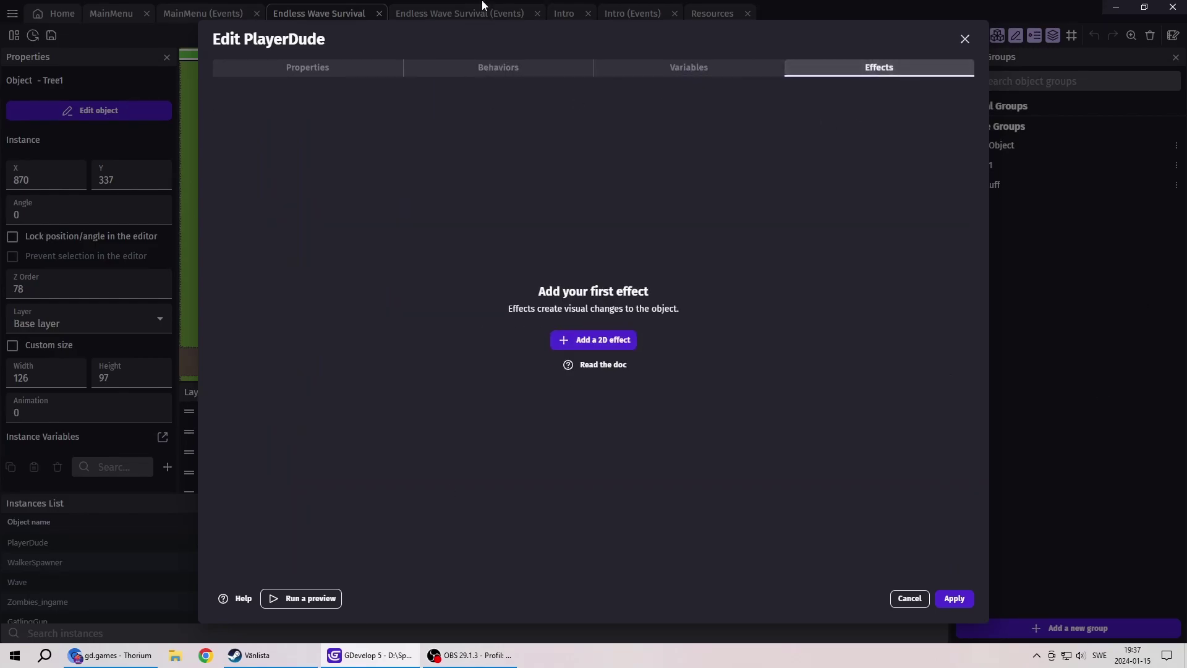
click(965, 39)
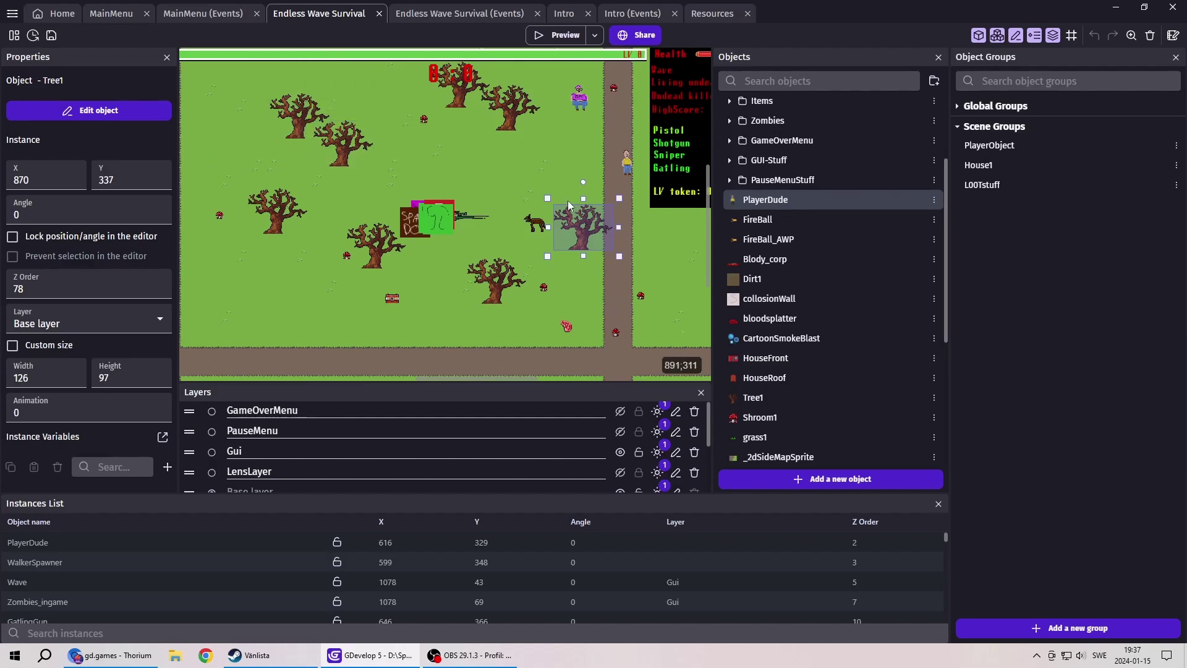
- Preview the Endless Wave Survival scene, fire at the zombie dog and close the preview
click(551, 38)
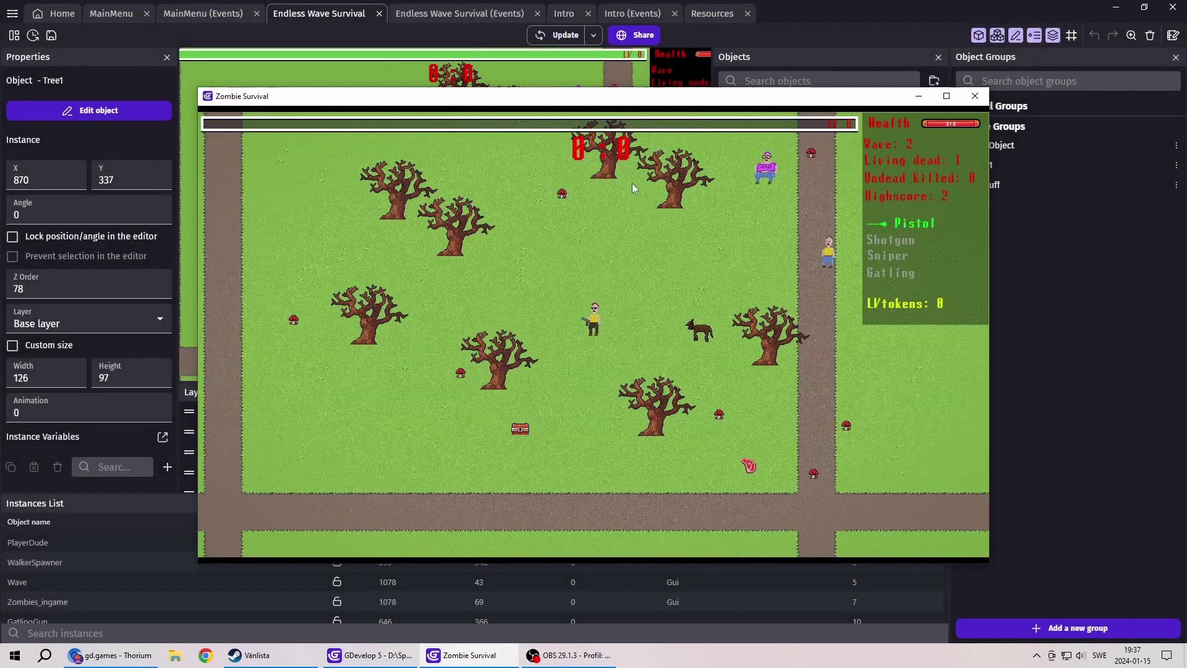
click(666, 347)
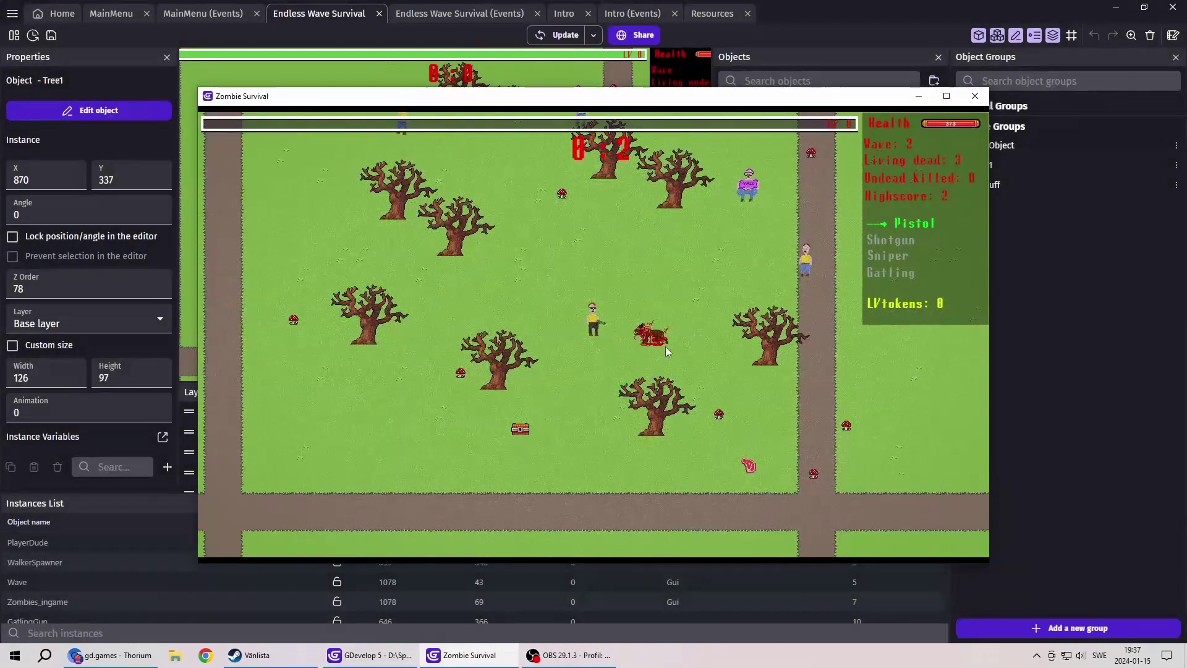
click(975, 96)
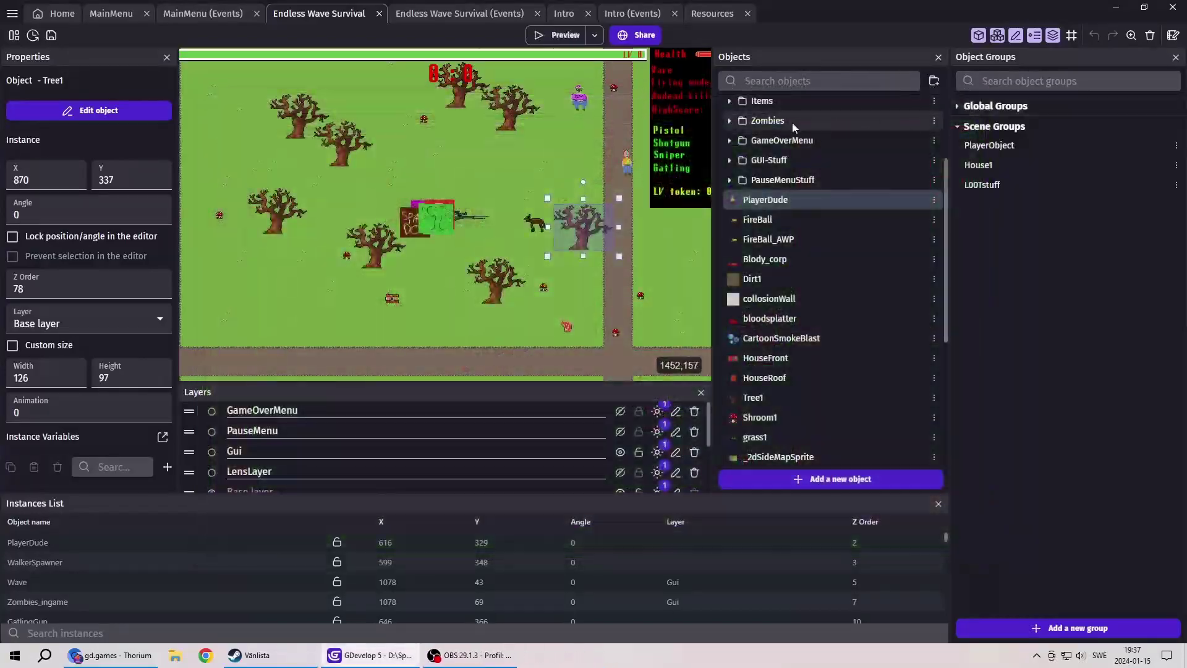
- Look over the Intro scene's layout and its events, including the Zombies Follow Cursor group
click(624, 14)
click(562, 14)
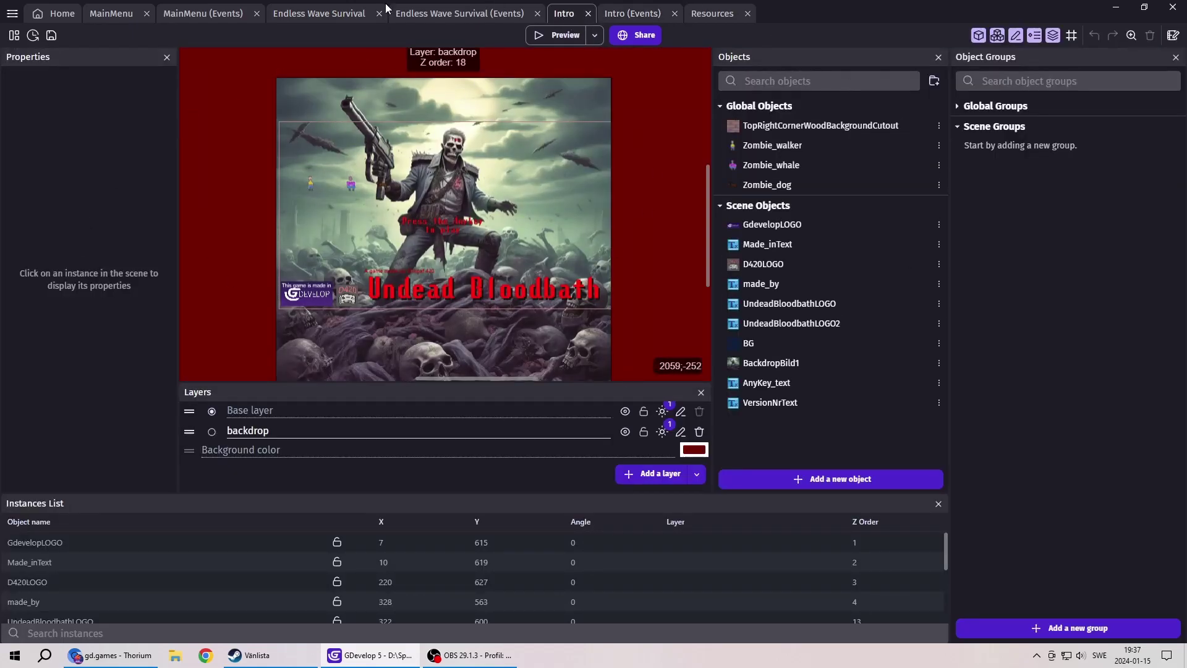
click(626, 16)
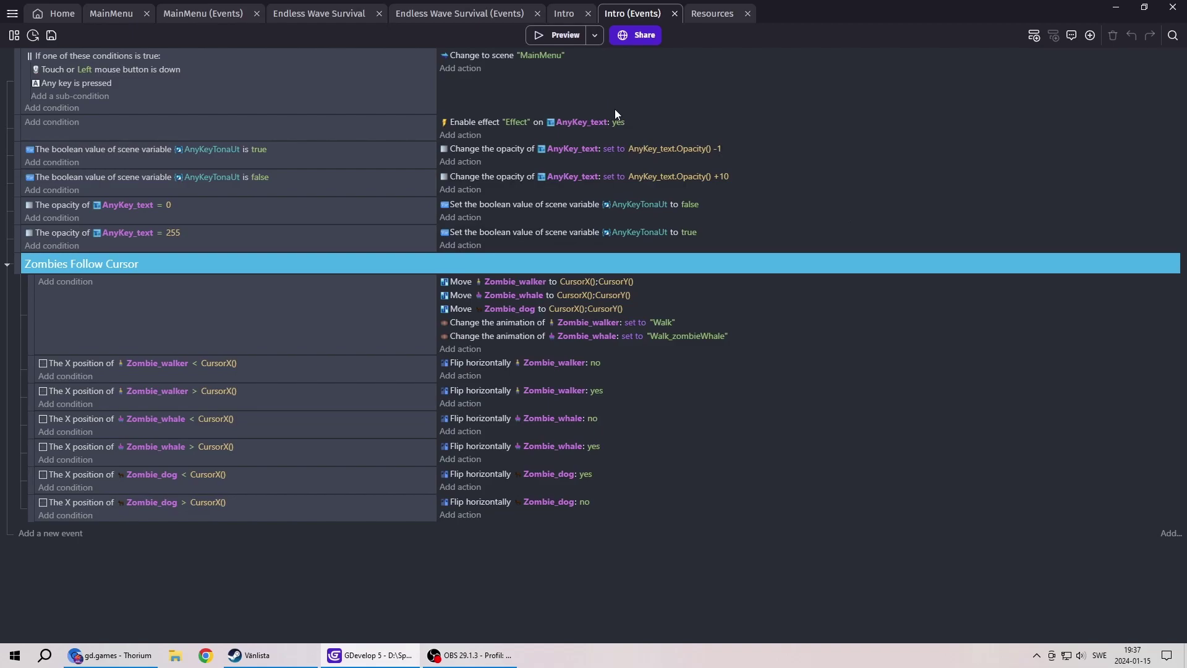
click(565, 14)
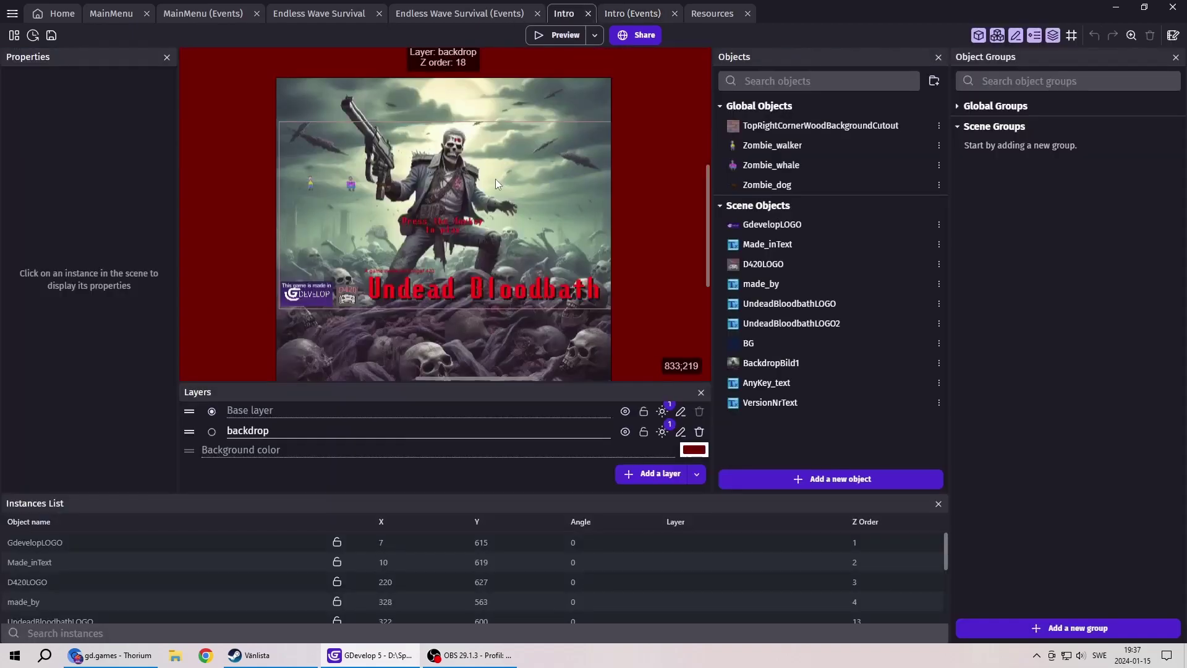
- Preview the game from the Intro scene and go past the start screen and developer notice to the game's options
click(557, 34)
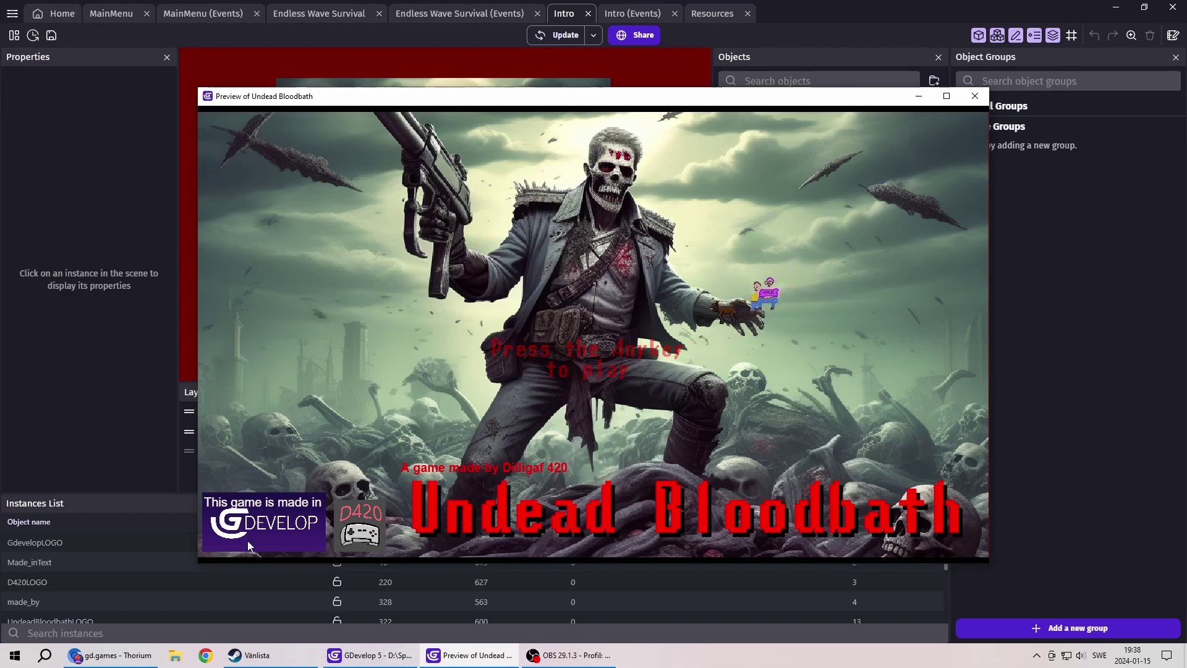
click(564, 358)
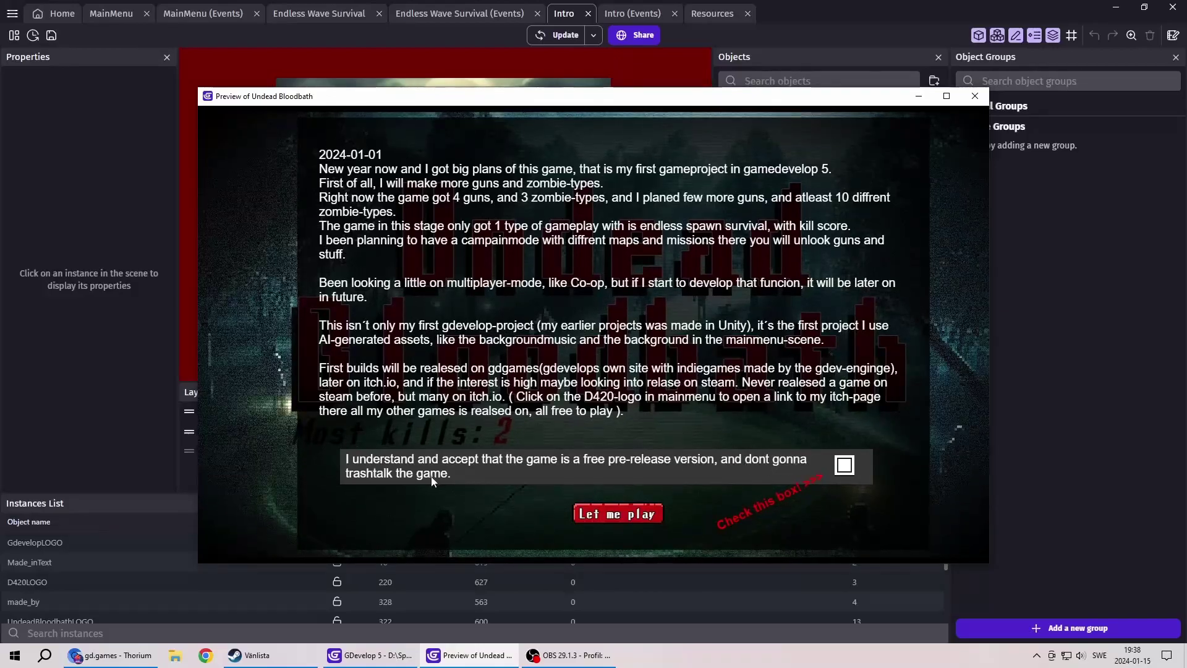
click(602, 518)
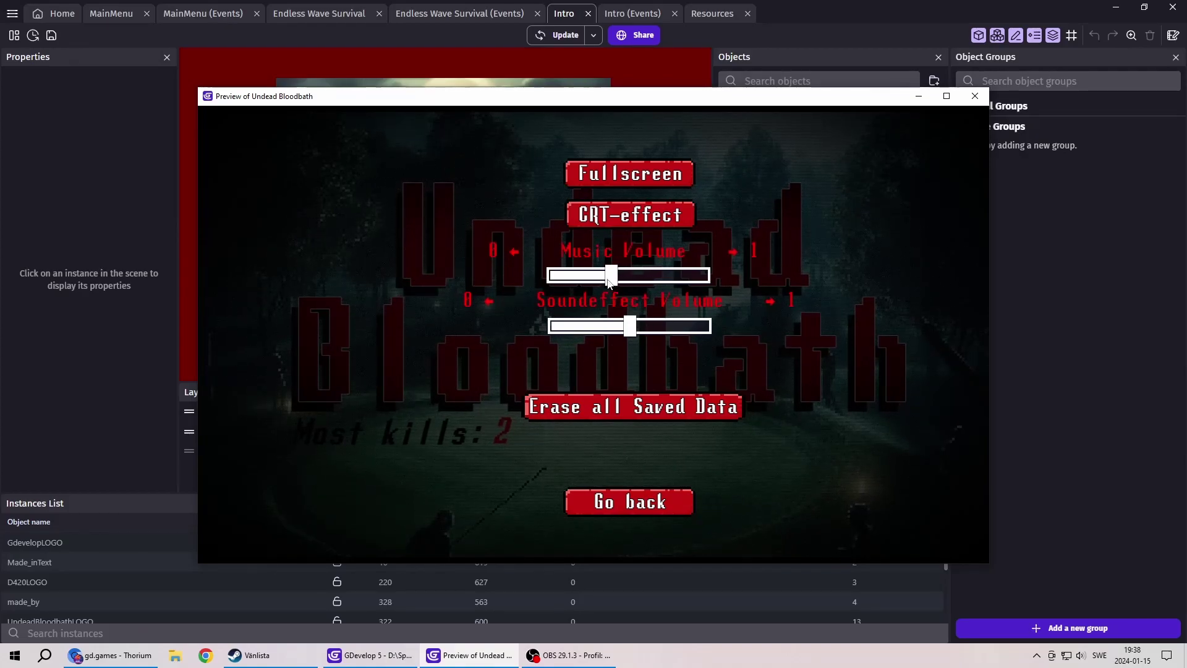
- Lower the previewed game's music volume to about 0.2 on the 0–1 slider and switch the game to fullscreen
drag(574, 279, 572, 279)
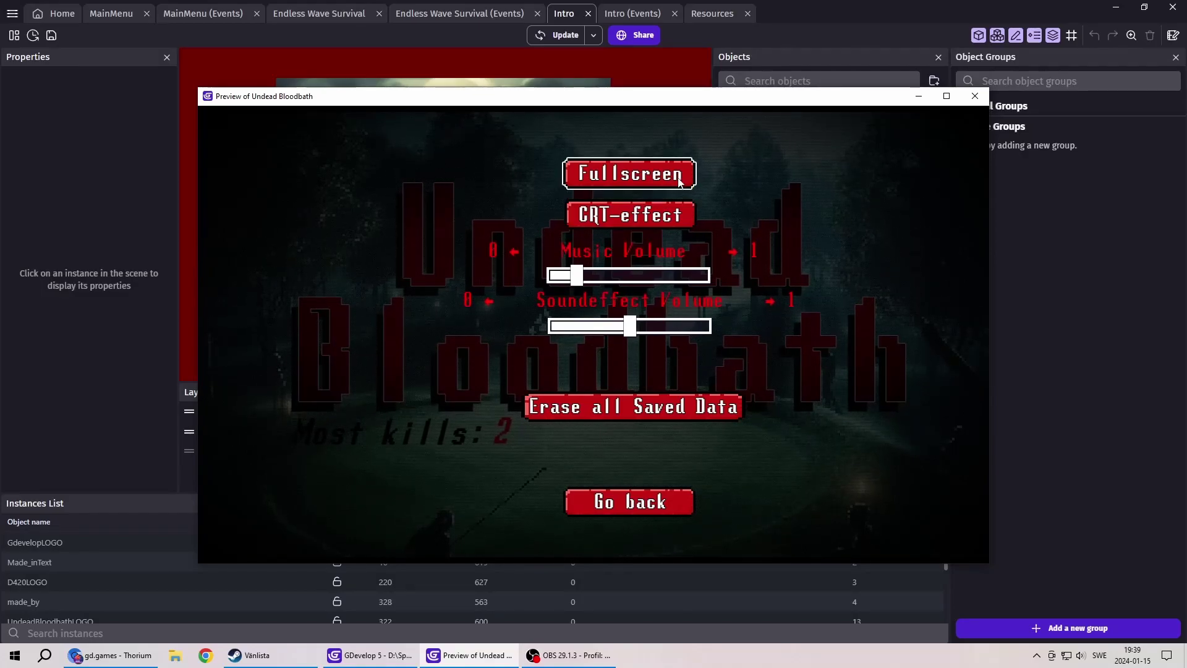
click(679, 180)
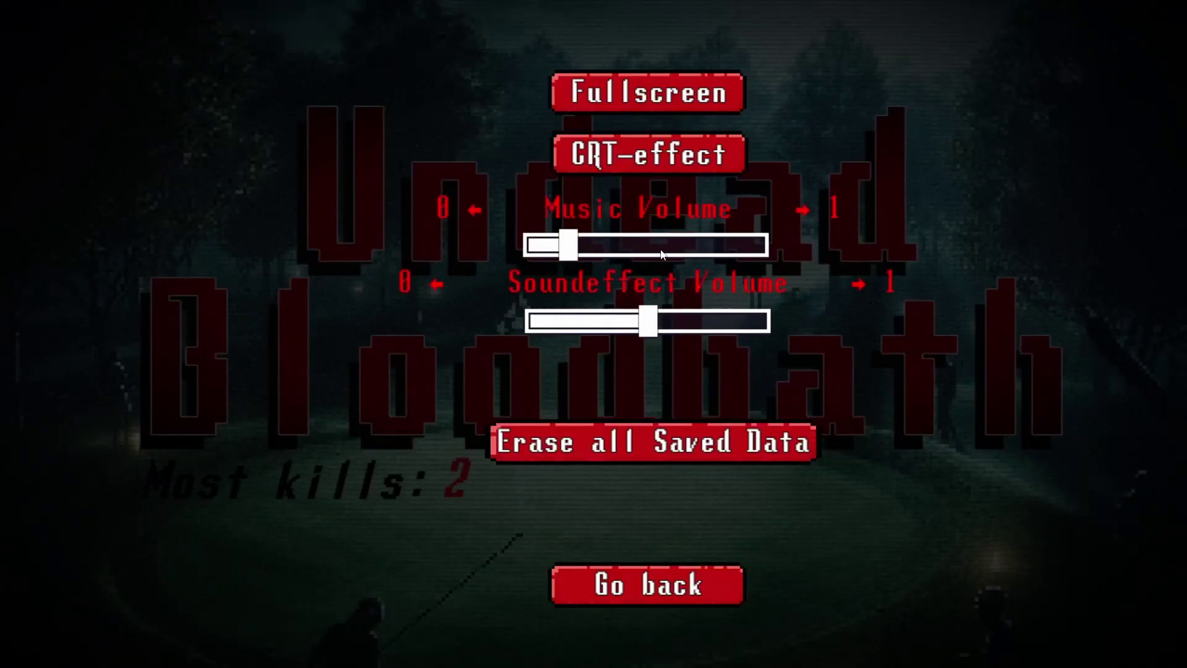
- Turn the game's CRT effect off, check the title screen without it, and turn the effect back on
click(654, 583)
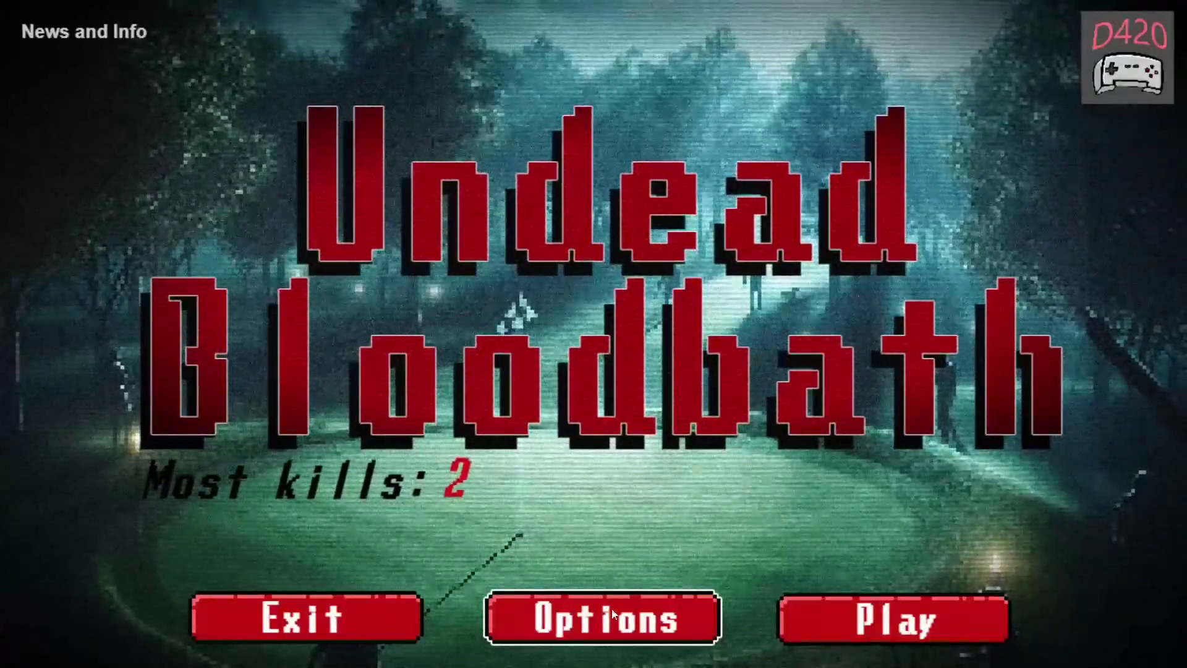
click(610, 614)
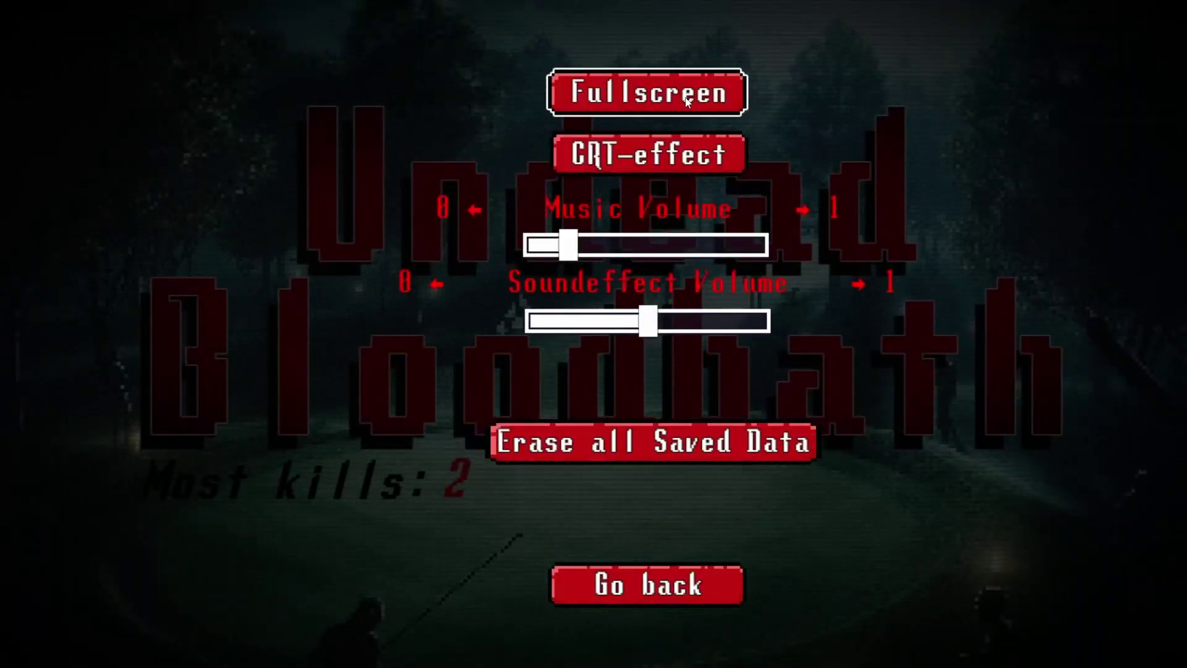
click(692, 584)
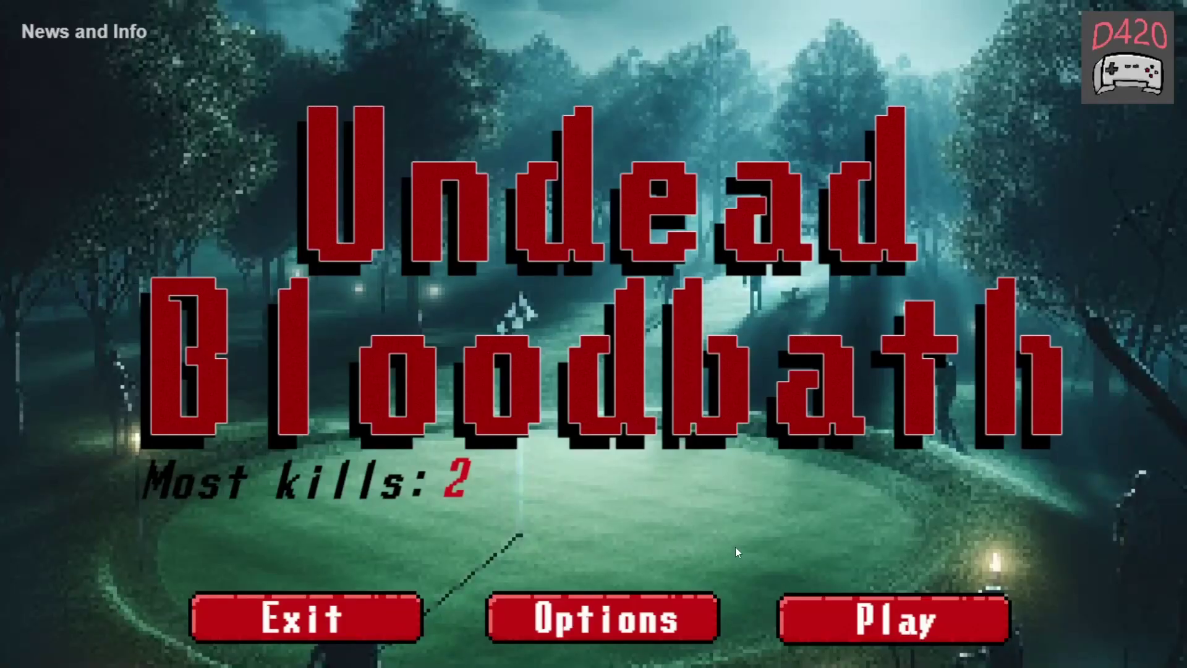
click(680, 621)
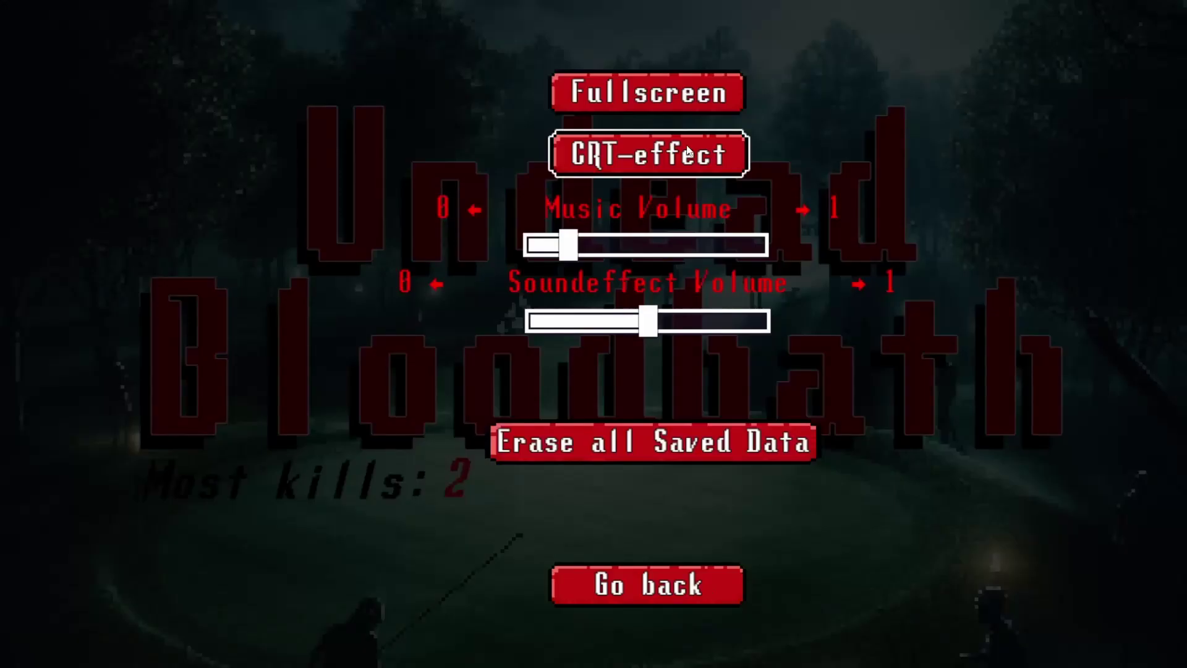
click(720, 584)
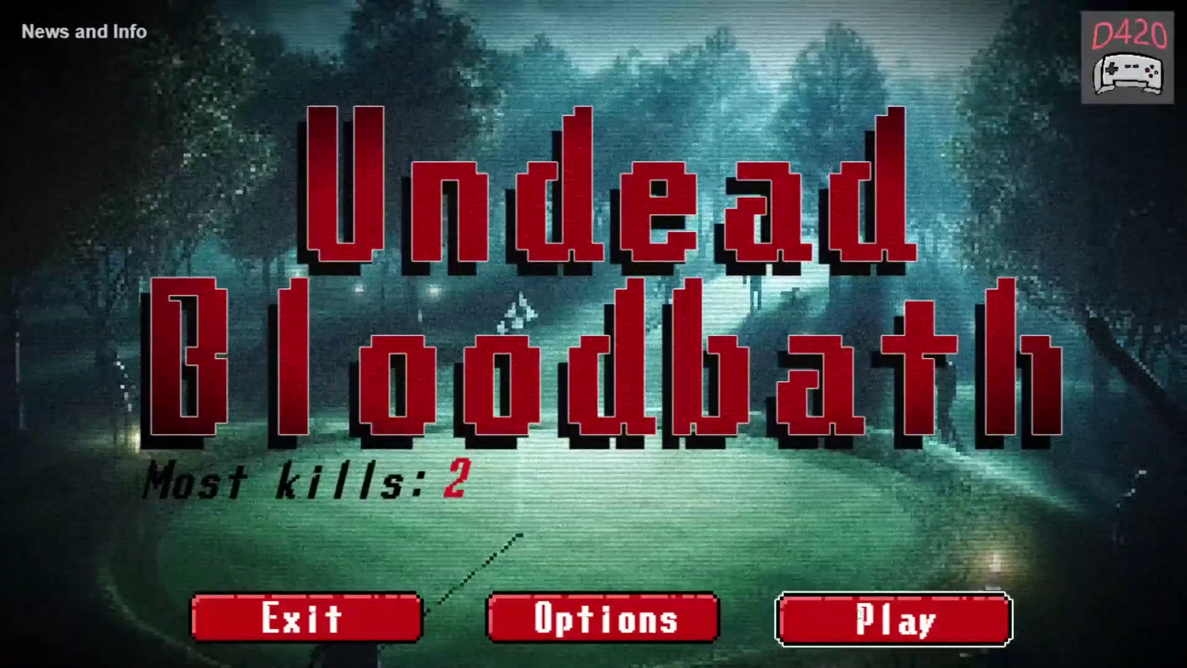
- Start playing, shoot the zombie dog with the pistol, and walk the character around the field
click(860, 613)
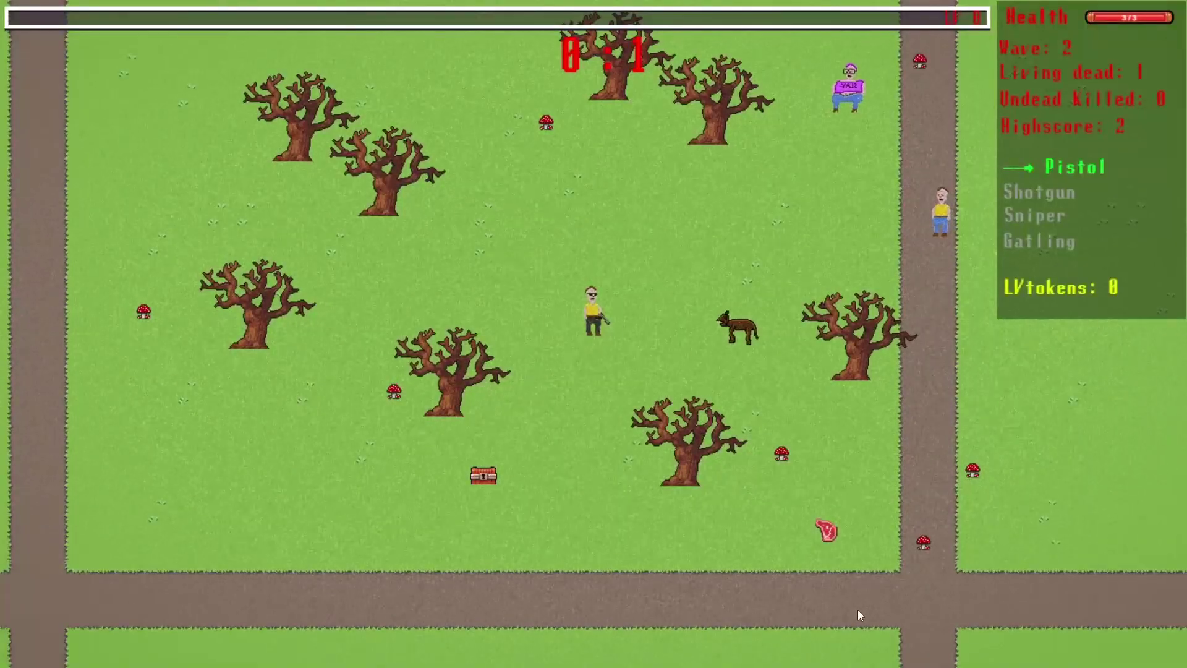
click(725, 349)
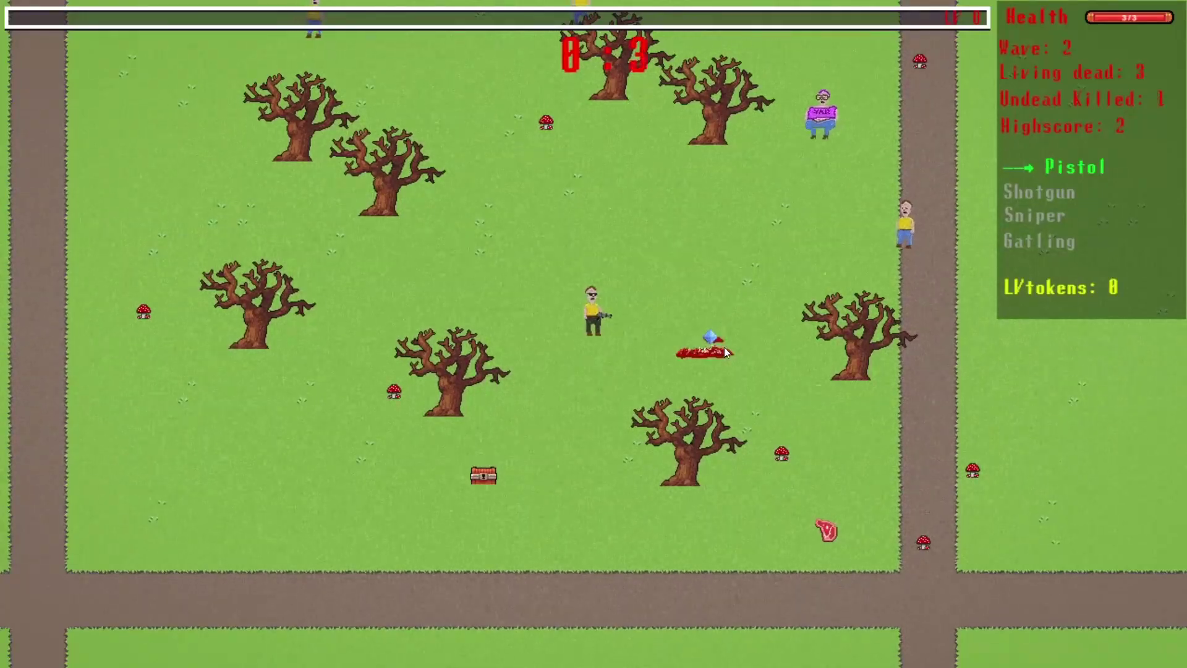
key(s)
key(w)
key(d)
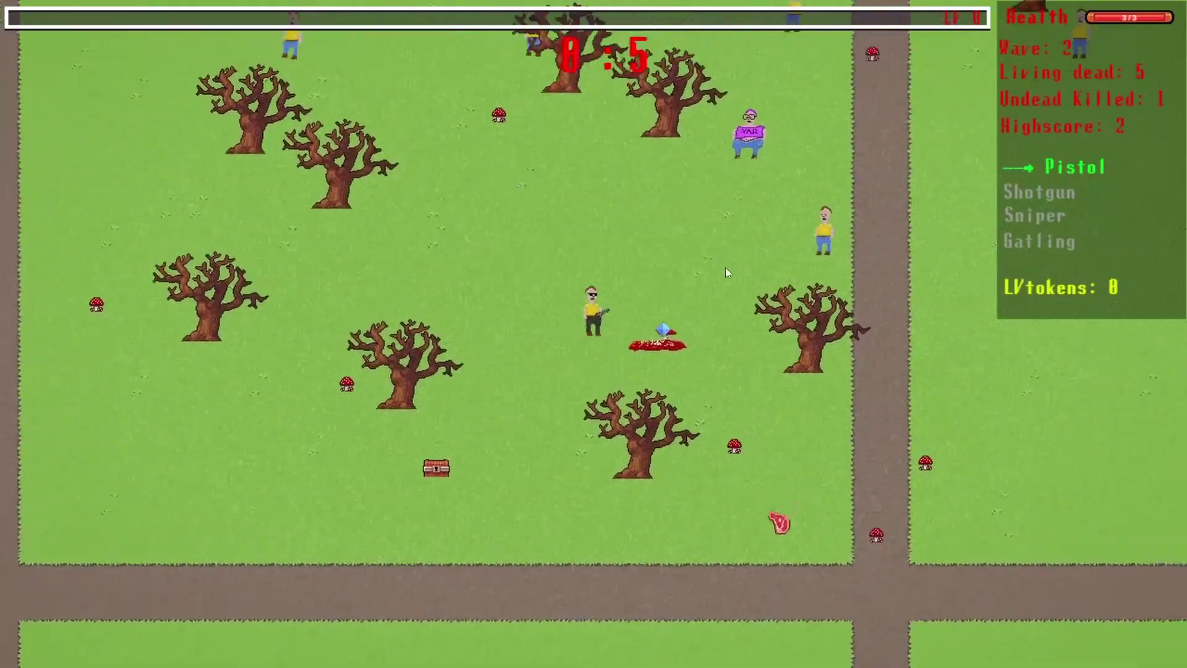
key(a)
key(w)
key(w)
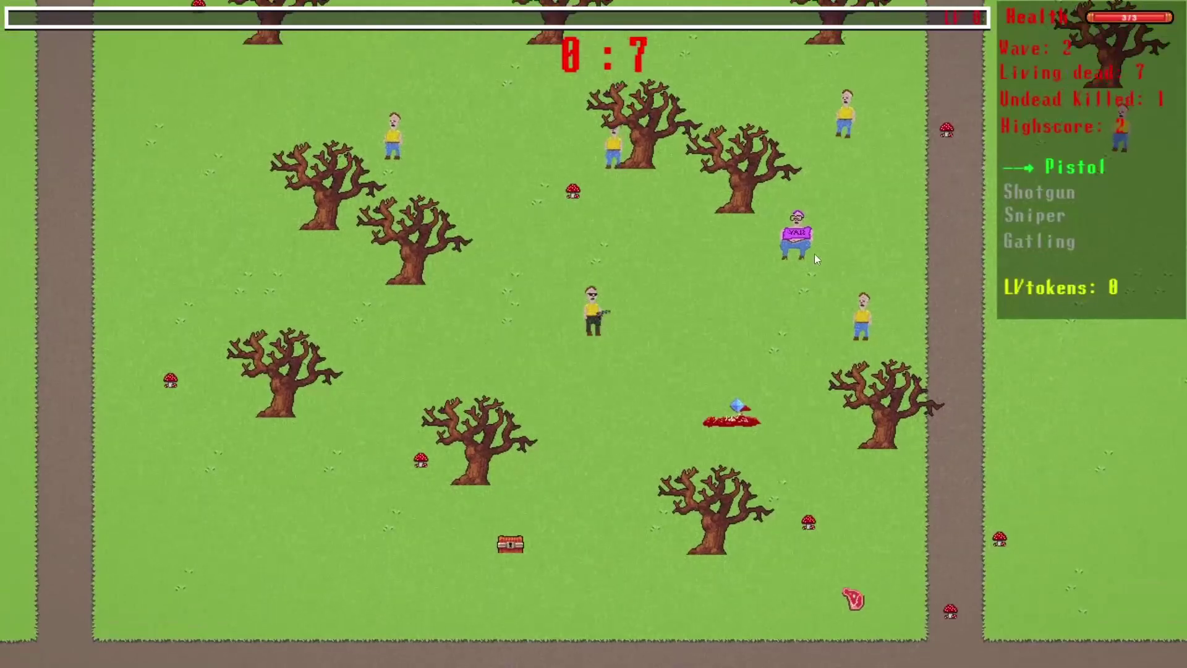
- Switch to the sniper and walk the character down to the treasure chest to open it
key(3)
key(s)
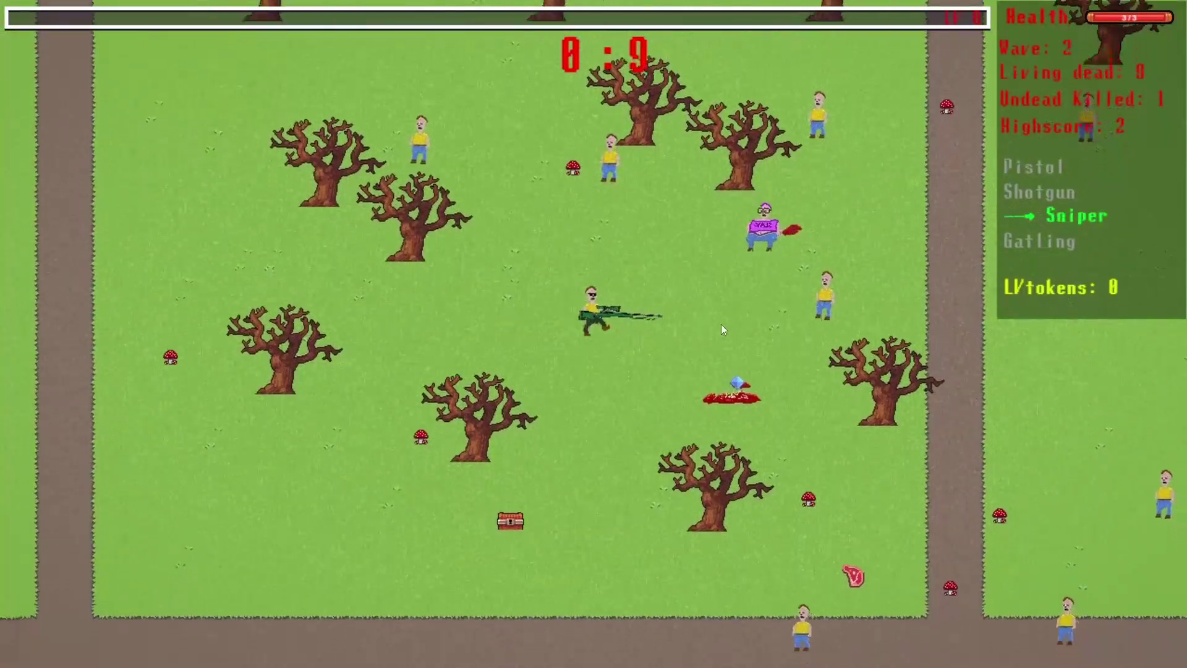
key(a)
key(a)
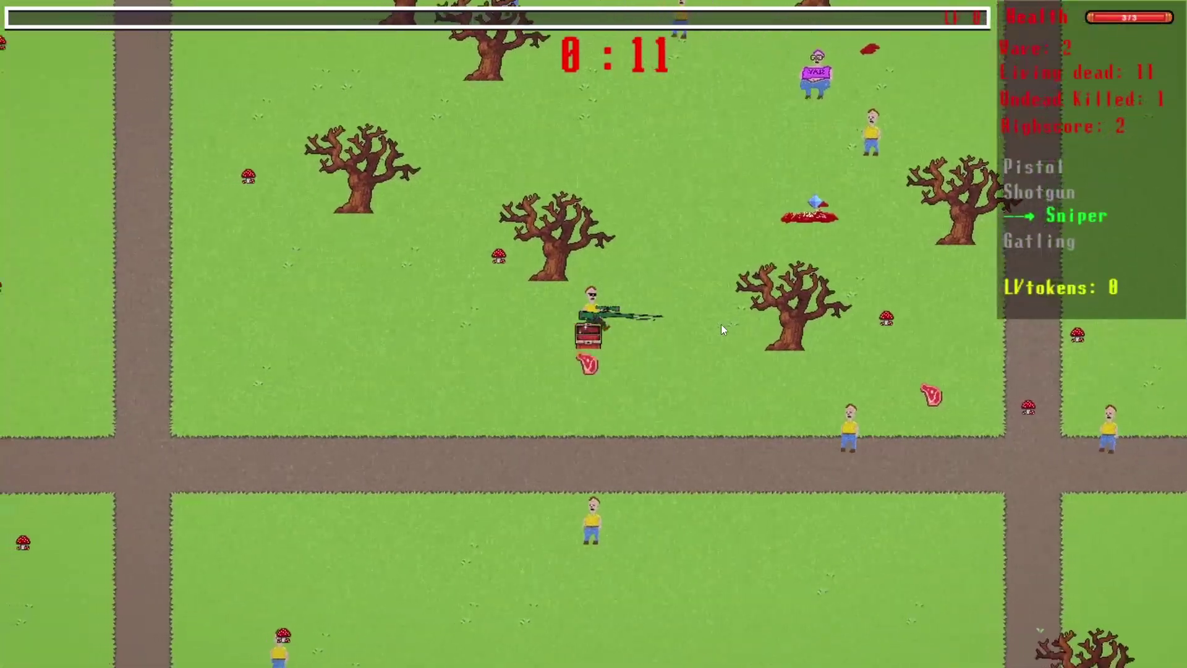
key(s)
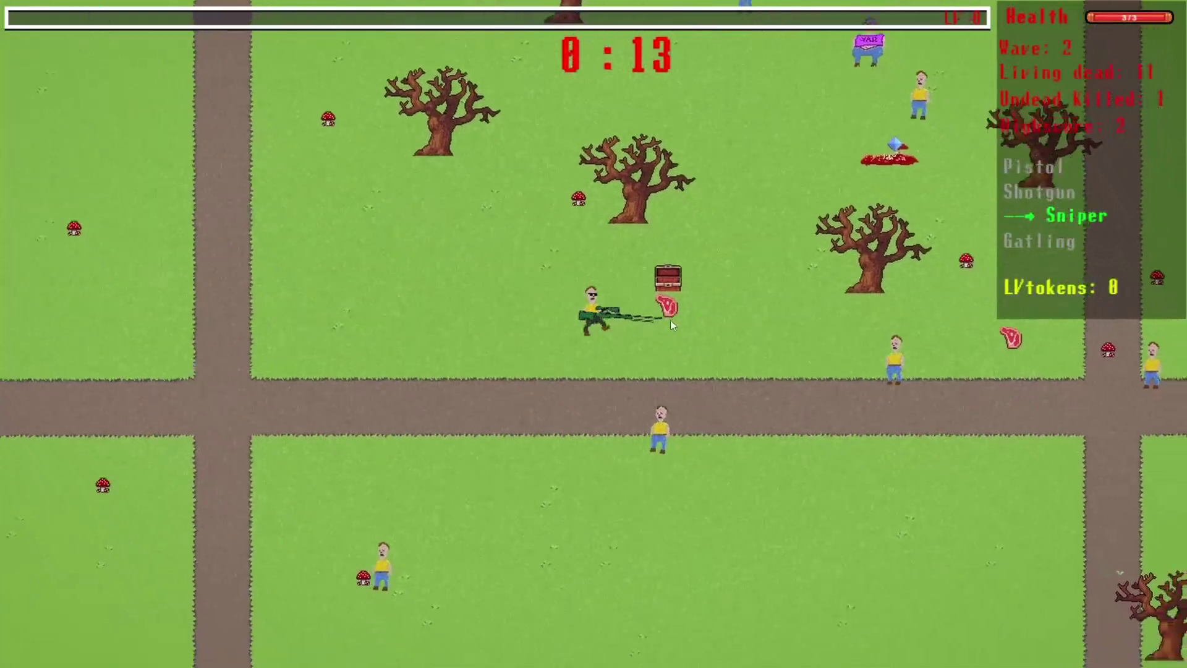
- Shoot the nearest zombies with the sniper while walking along the road past the crossroads
key(d)
key(d)
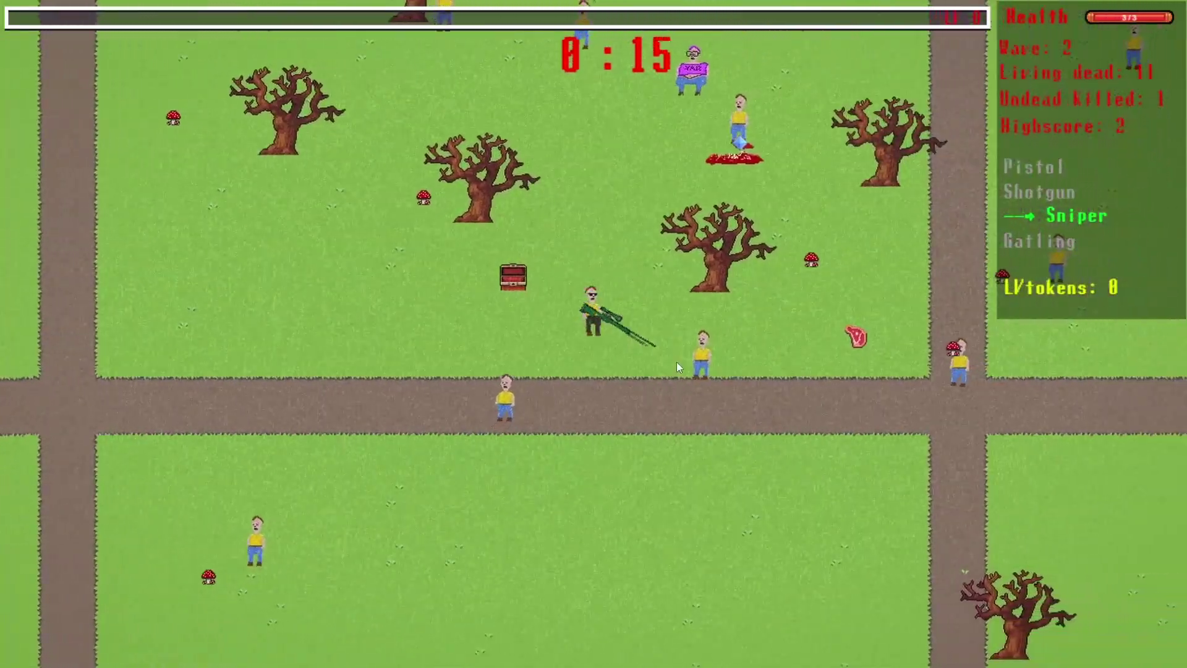
key(s)
key(d)
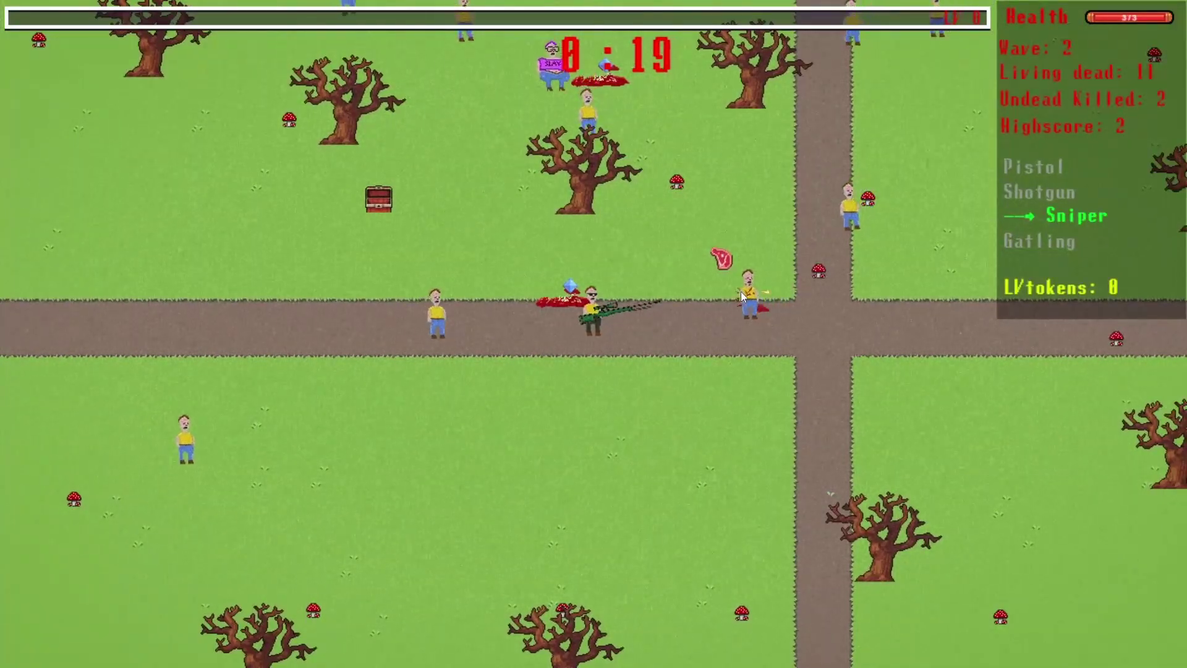
click(741, 291)
key(d)
- Shoot the zombie at the crossroads with the sniper and collect the nearby gem and meat drops
key(d)
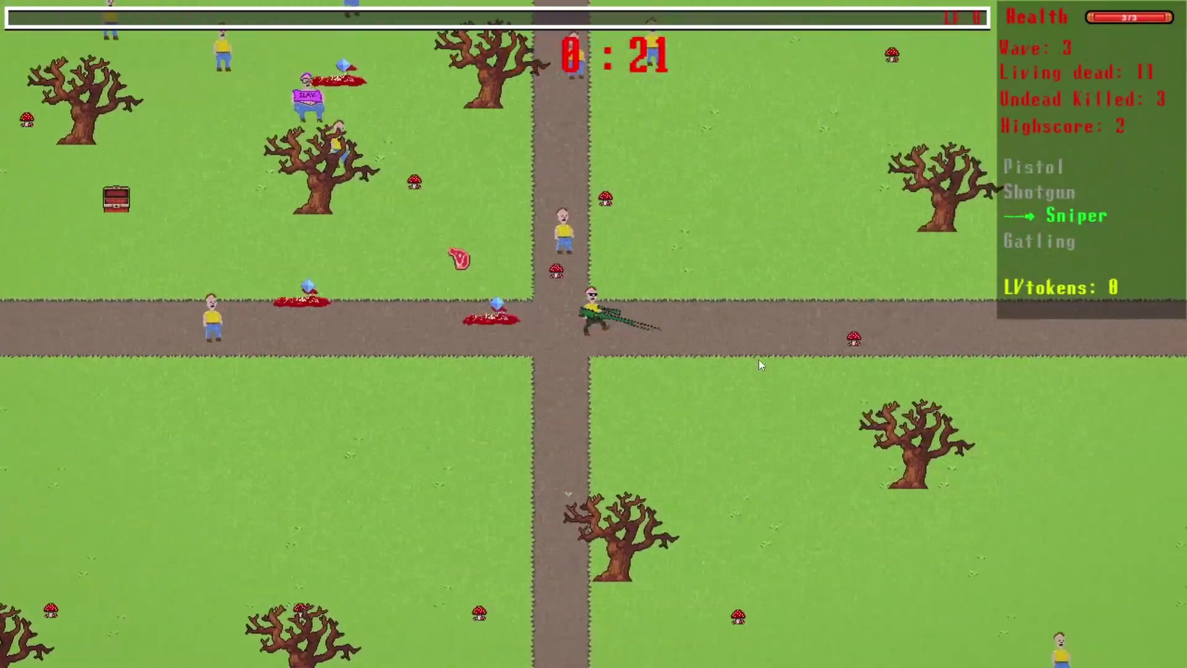
key(a)
key(w)
key(w)
click(698, 338)
key(s)
key(d)
key(w)
- Walk away from the zombies and try the weapon choices, ending with the pistol equipped
key(d)
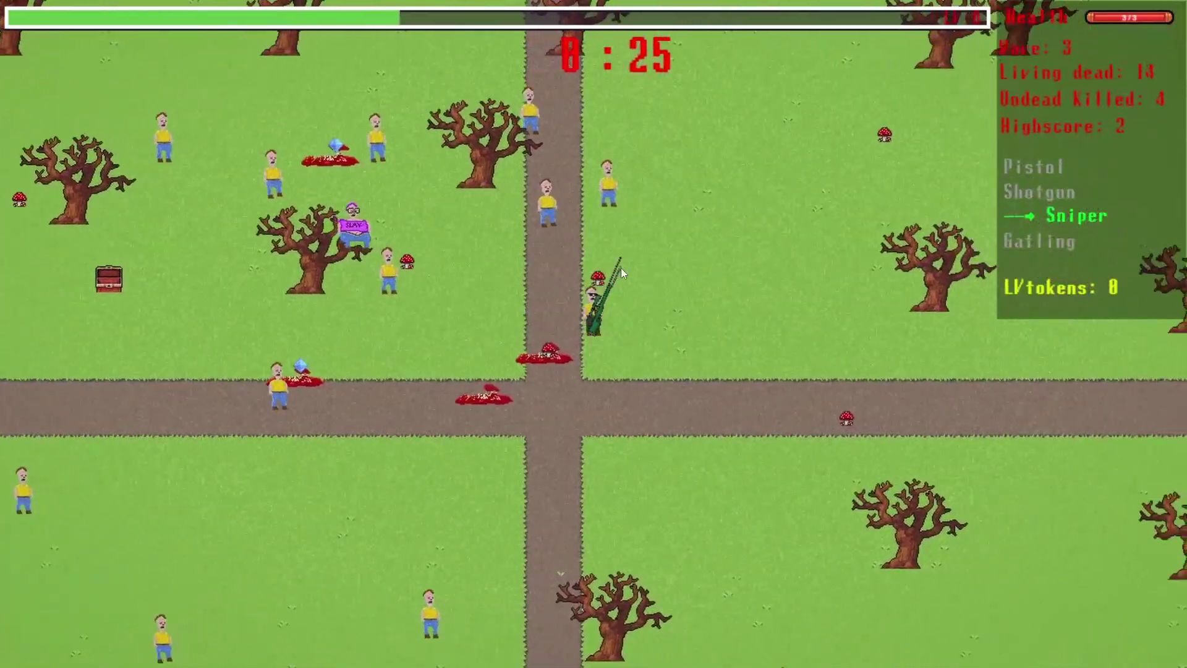
key(d)
key(d)
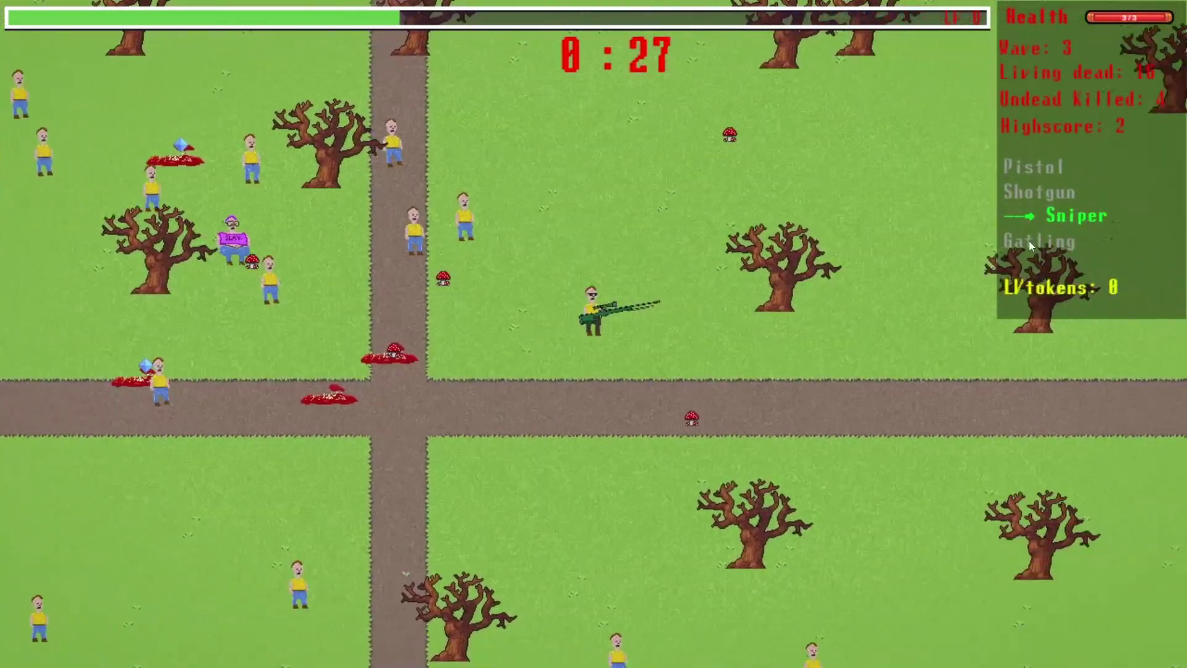
key(d)
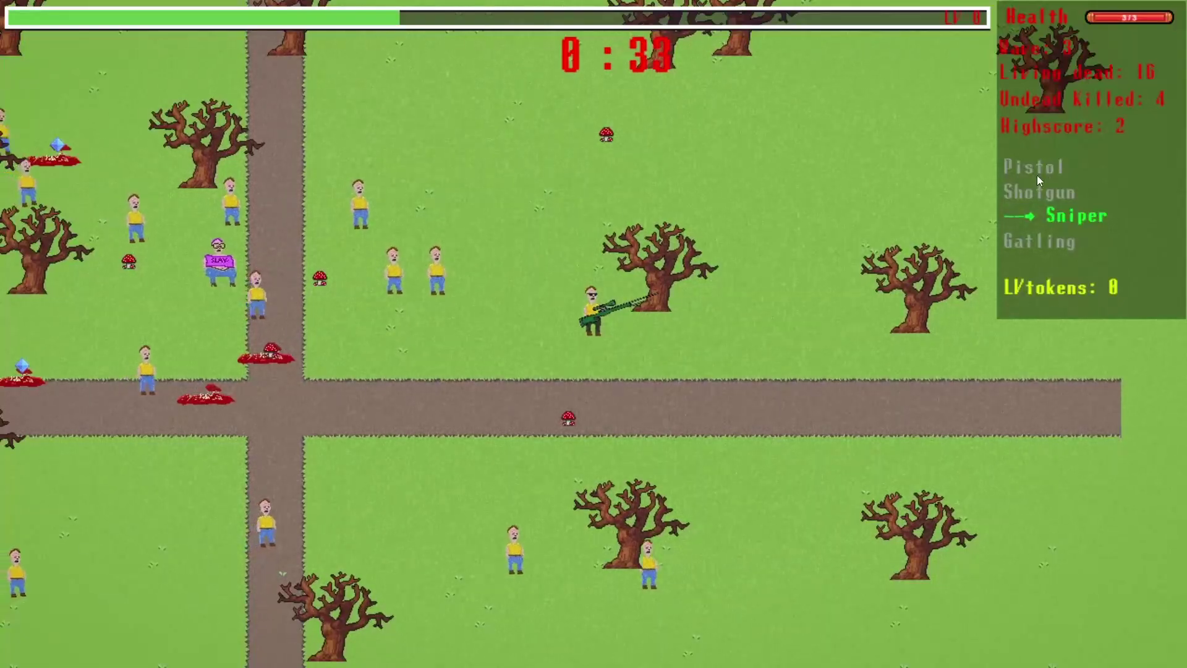
key(d)
key(4)
key(1)
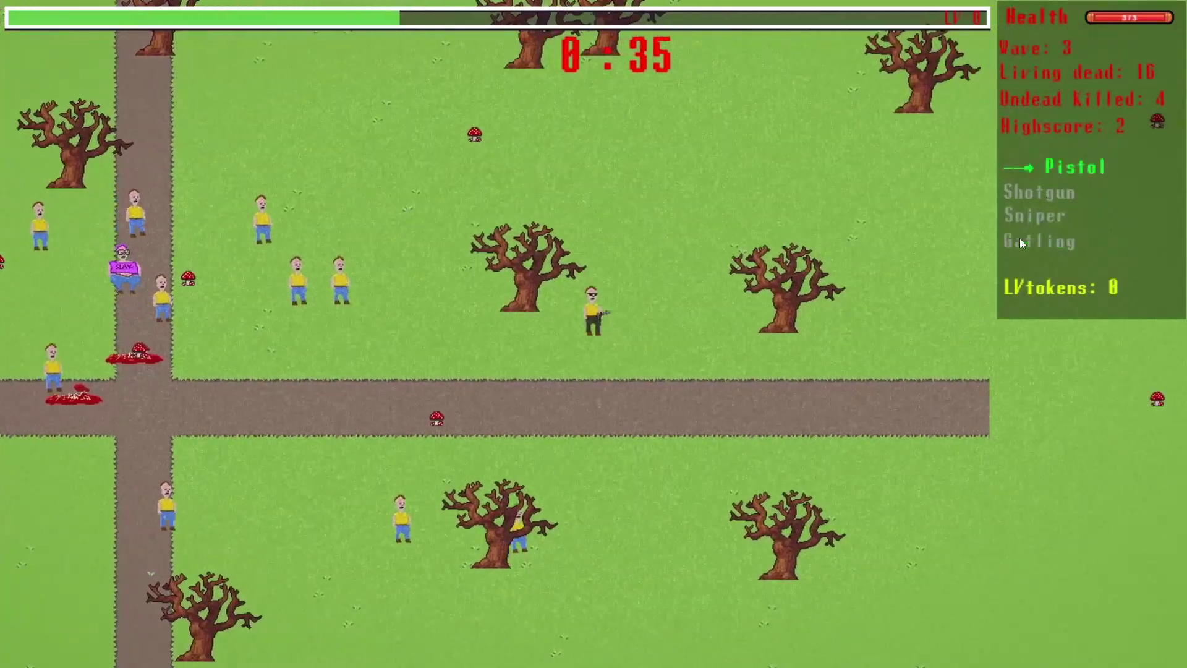
key(2)
key(4)
scroll(1026, 235, down, 1)
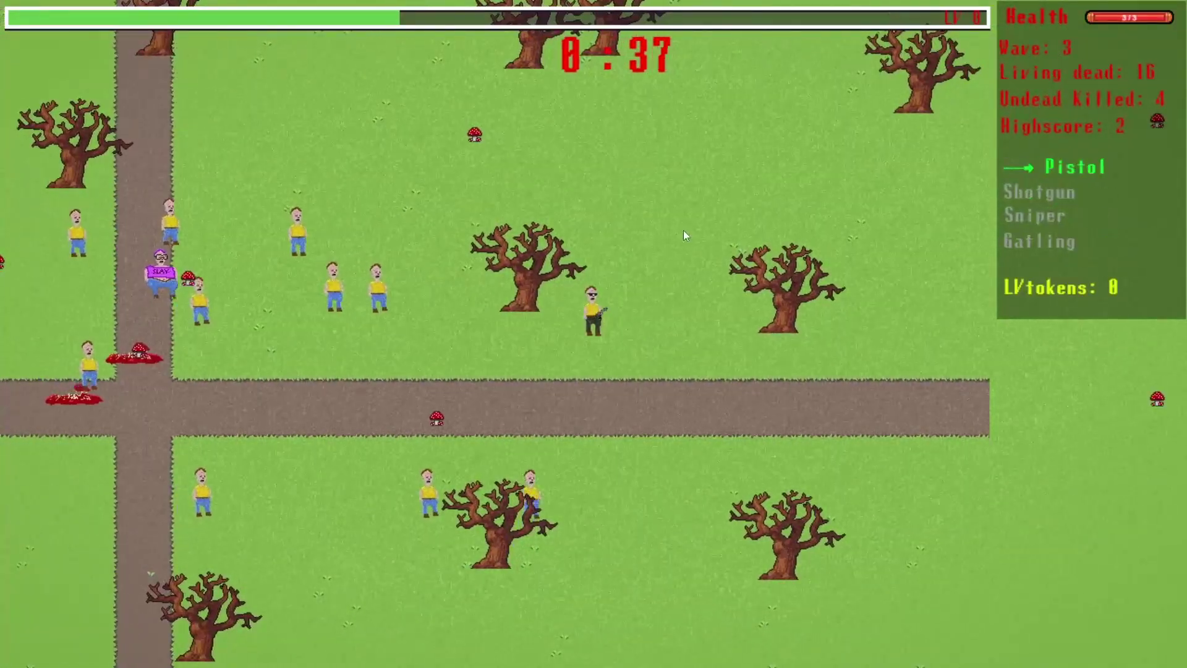
- Shoot the group of zombies approaching from the crossing road with the pistol
click(299, 257)
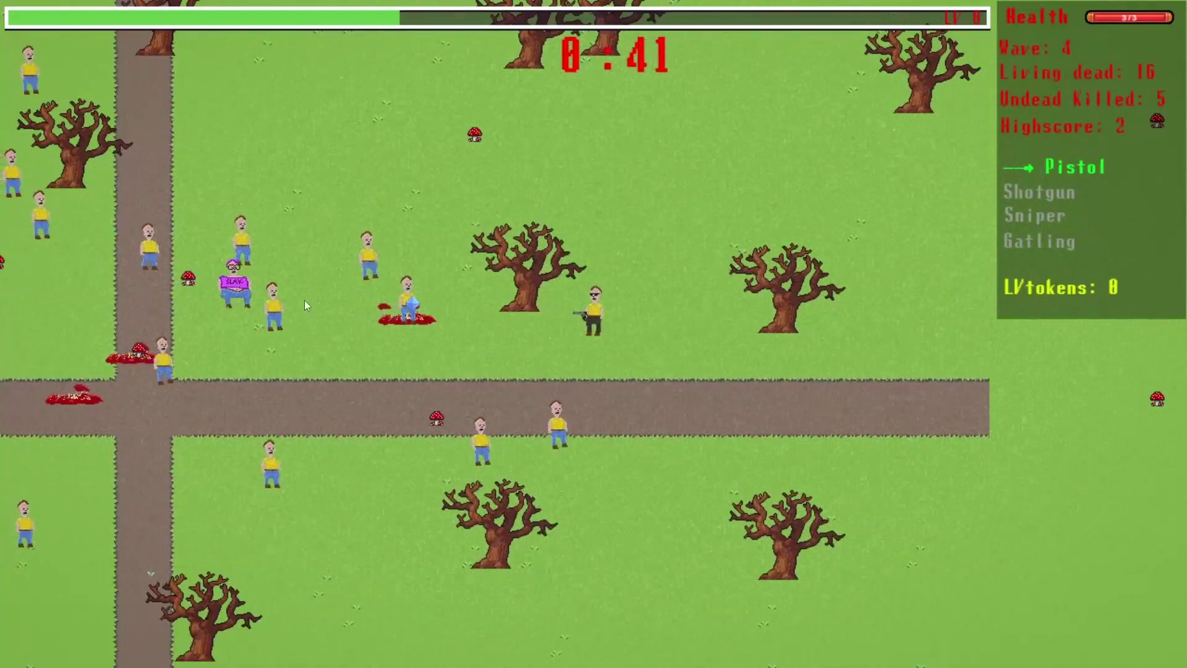
click(304, 300)
key(d)
click(304, 300)
click(303, 240)
click(268, 351)
- Collect the gem and meat dropped by the shot zombies and move back up the field
key(a)
key(a)
key(w)
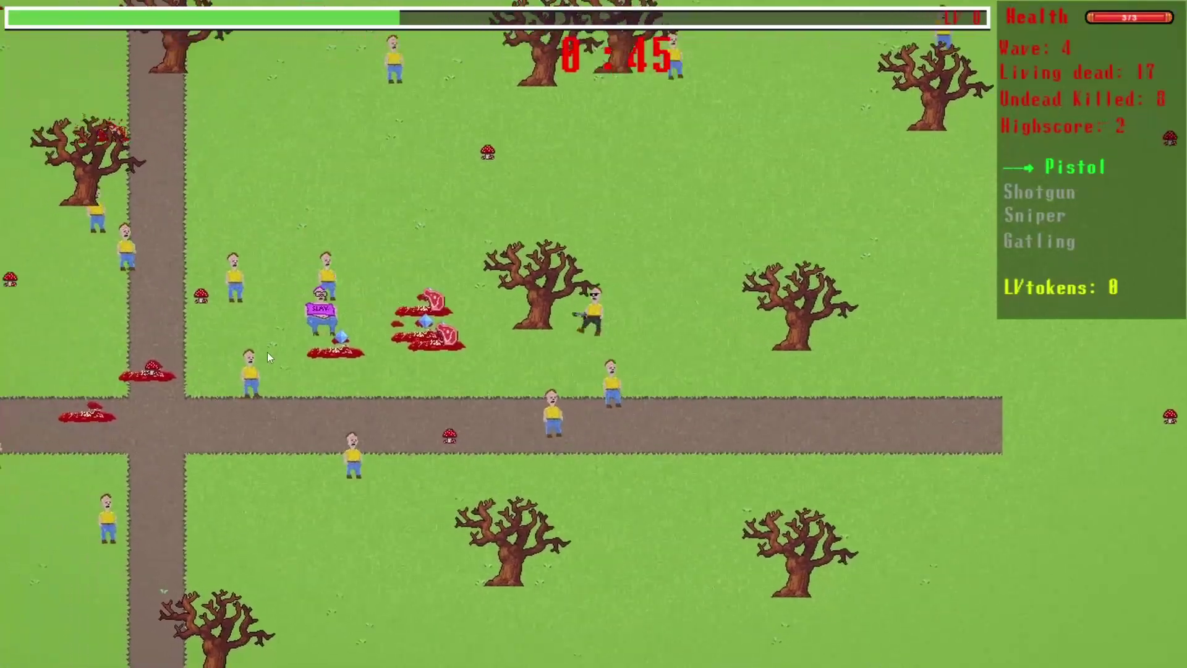
key(w)
key(d)
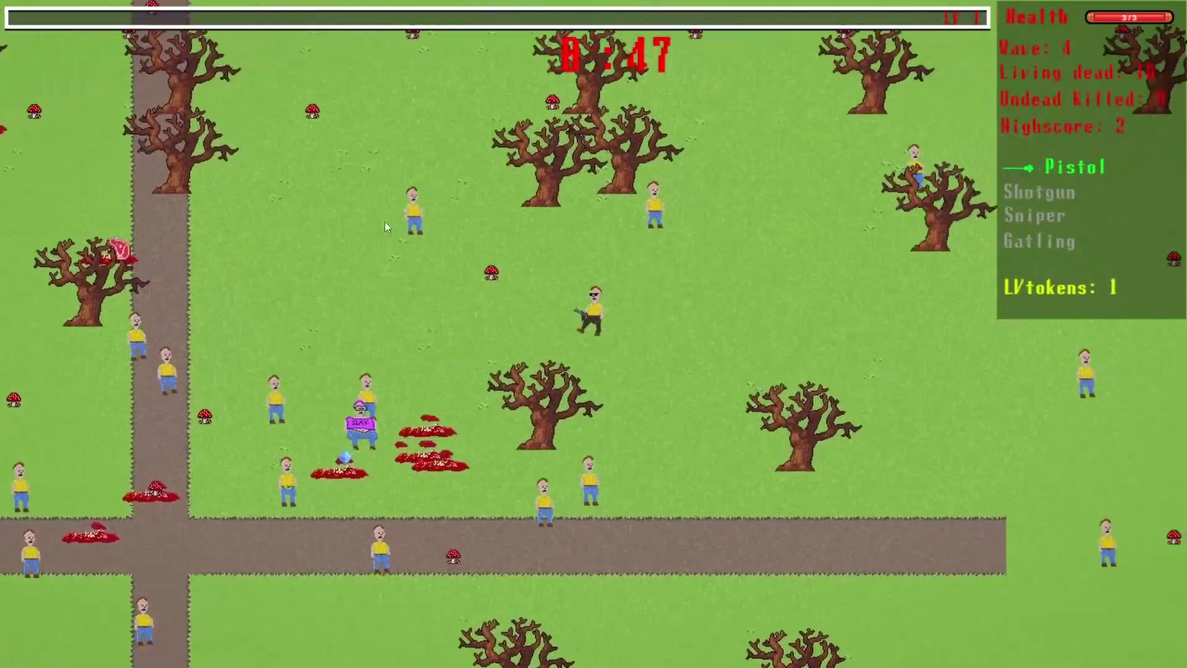
- Shoot the zombie in the open field and the ones around the fat zombie with the pistol
click(379, 214)
click(348, 378)
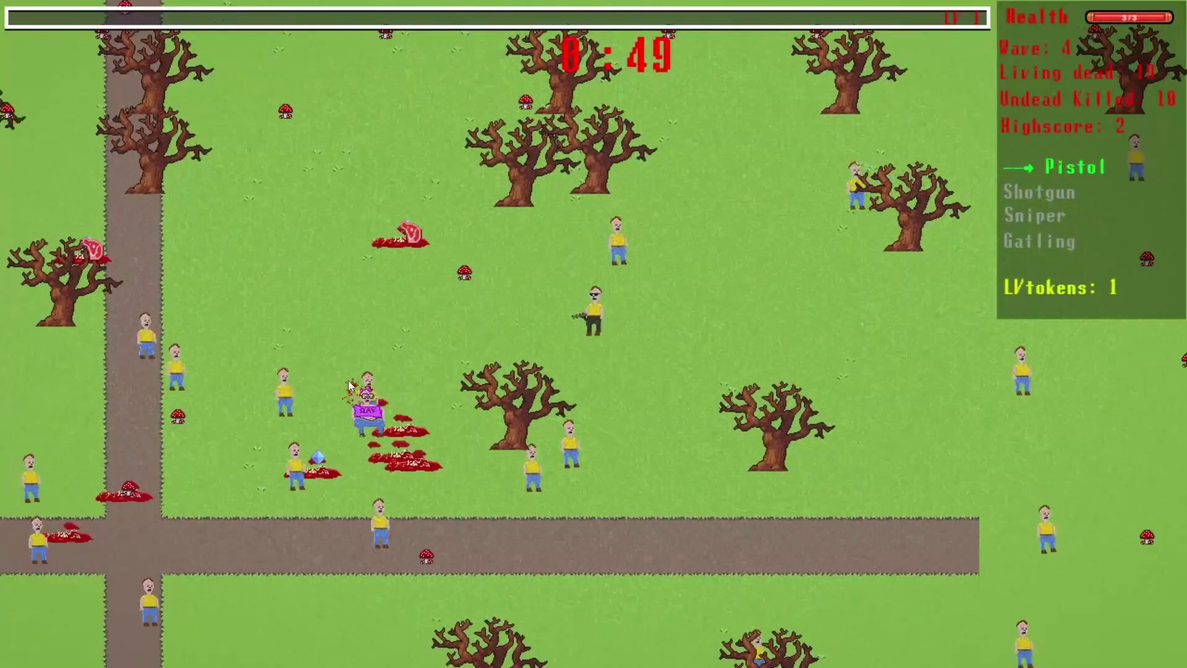
key(s)
key(d)
click(536, 206)
- Walk the character around the trees and back to pick up the dropped meat
key(d)
key(w)
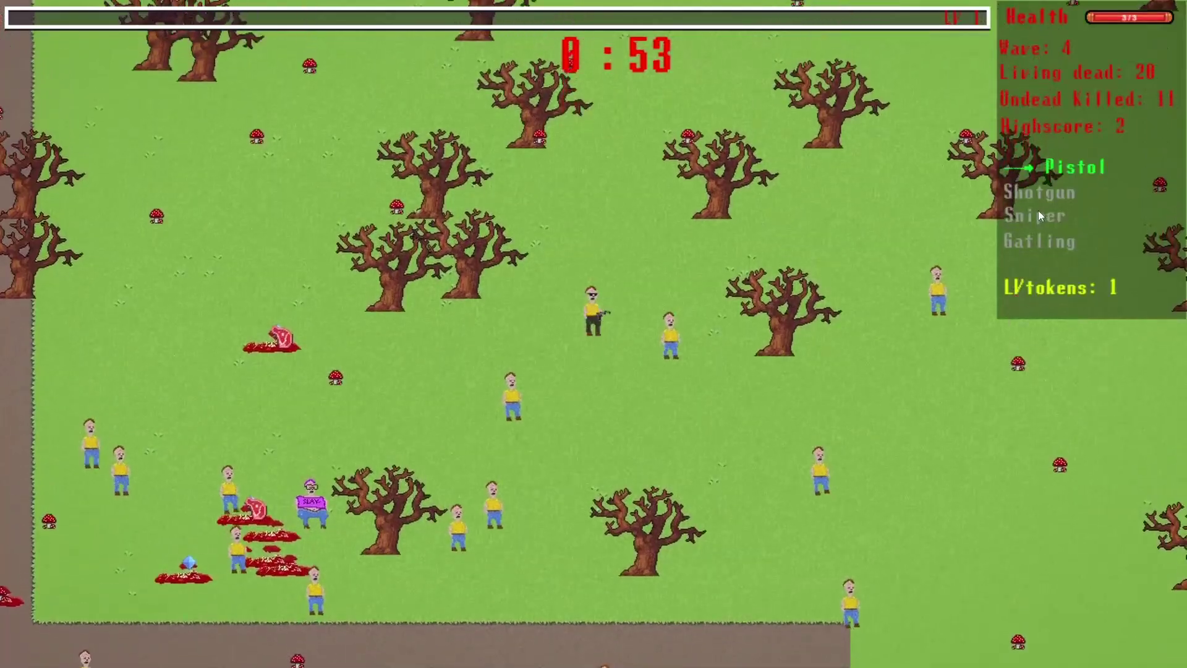
key(w)
key(a)
key(a)
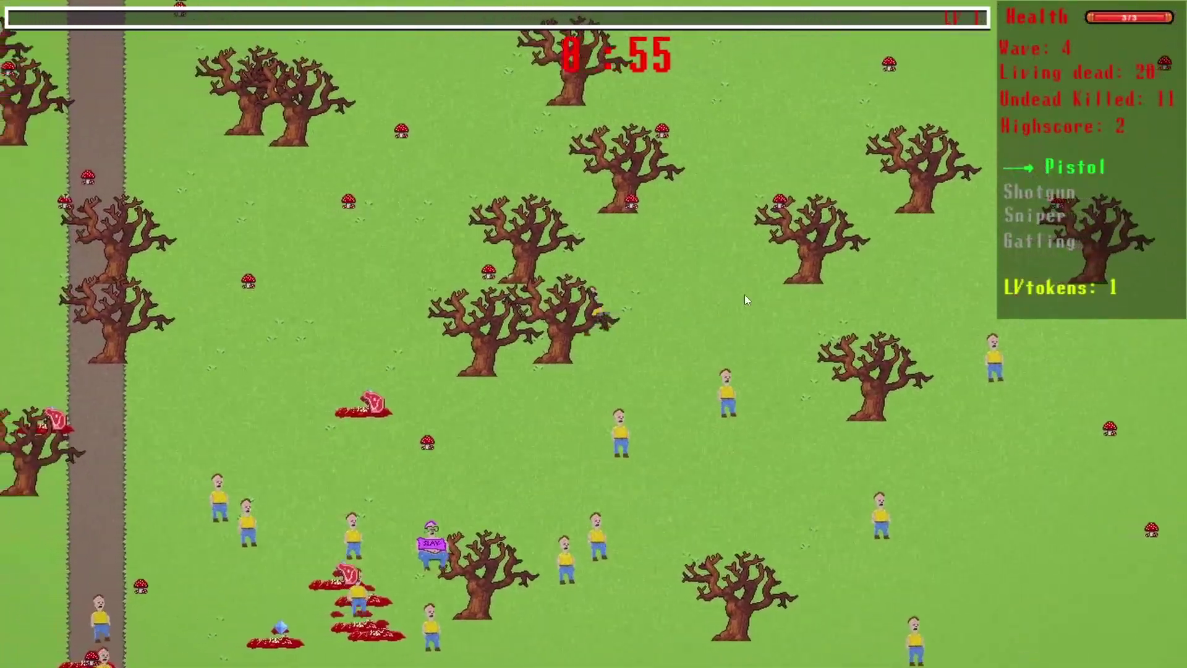
key(s)
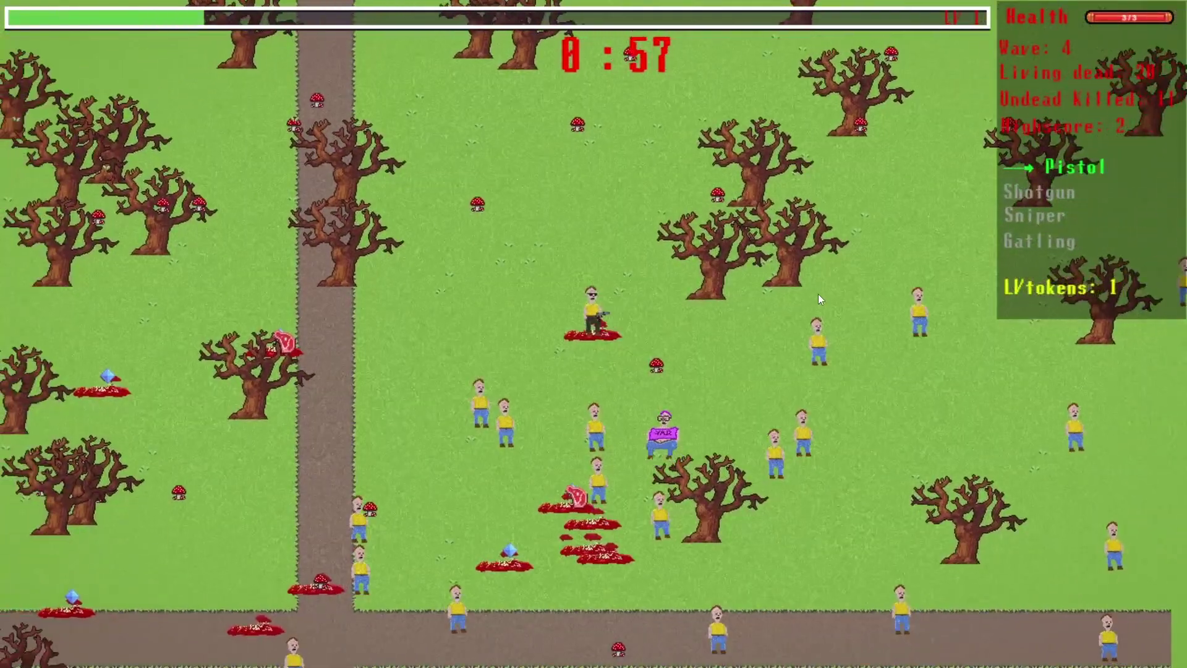
- Lead the zombie horde up the field and across to the trees beside the vertical road
key(w)
key(a)
key(w)
key(a)
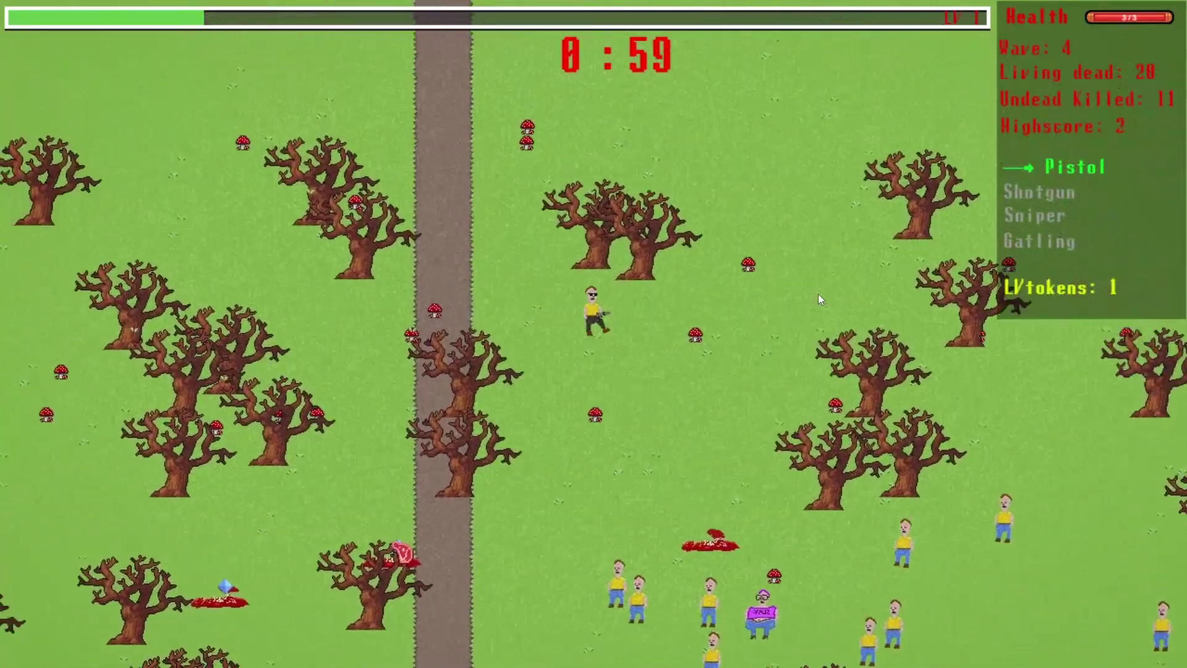
key(w)
key(a)
key(a)
key(s)
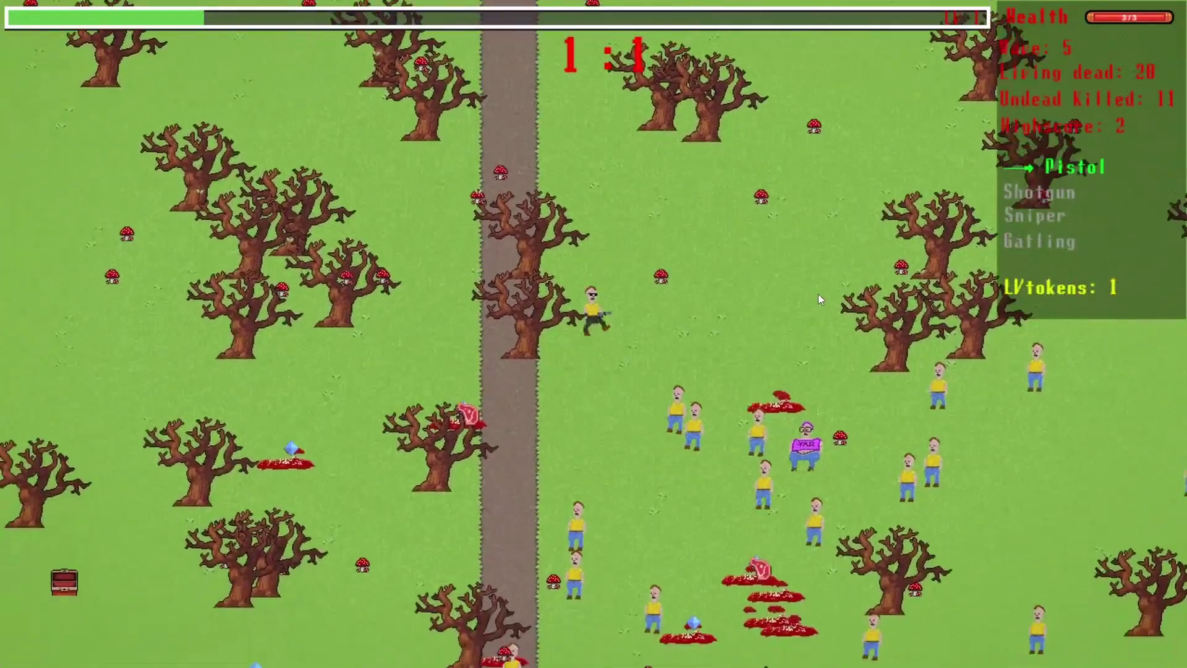
key(a)
key(s)
- Switch to the sniper and shoot through the horde approaching the vertical road
key(a)
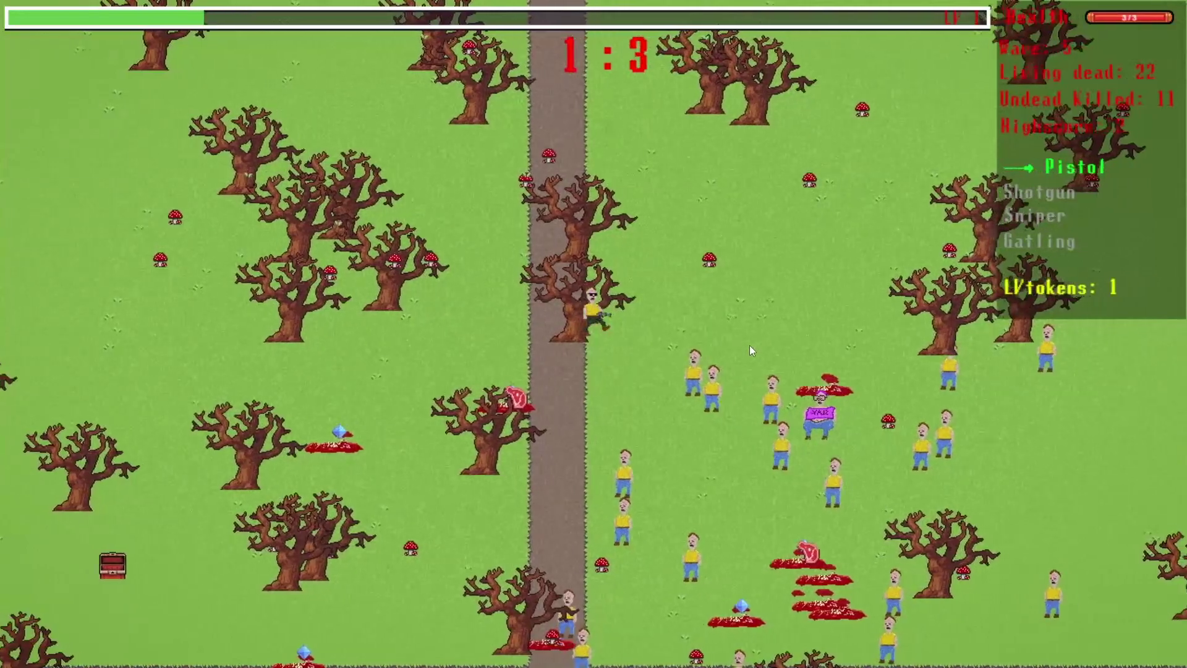
key(a)
scroll(703, 381, up, 1)
scroll(703, 381, up, 1)
key(a)
click(706, 380)
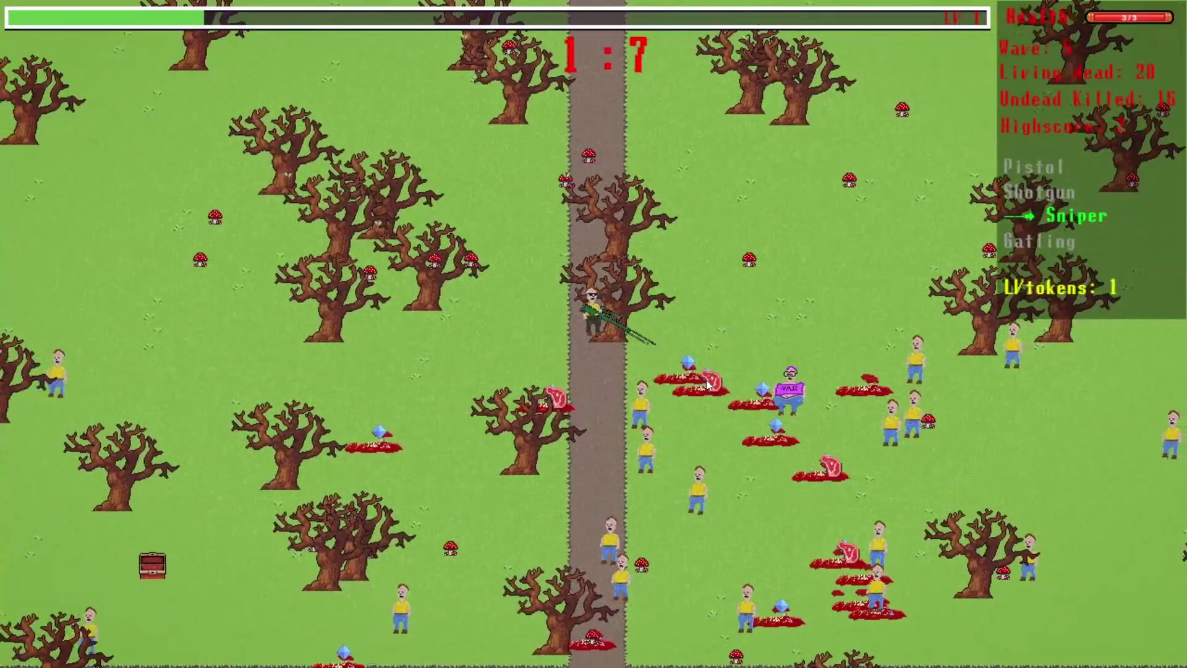
- Walk to the nearest shot zombies and collect the gem and meat they dropped
key(d)
key(s)
key(a)
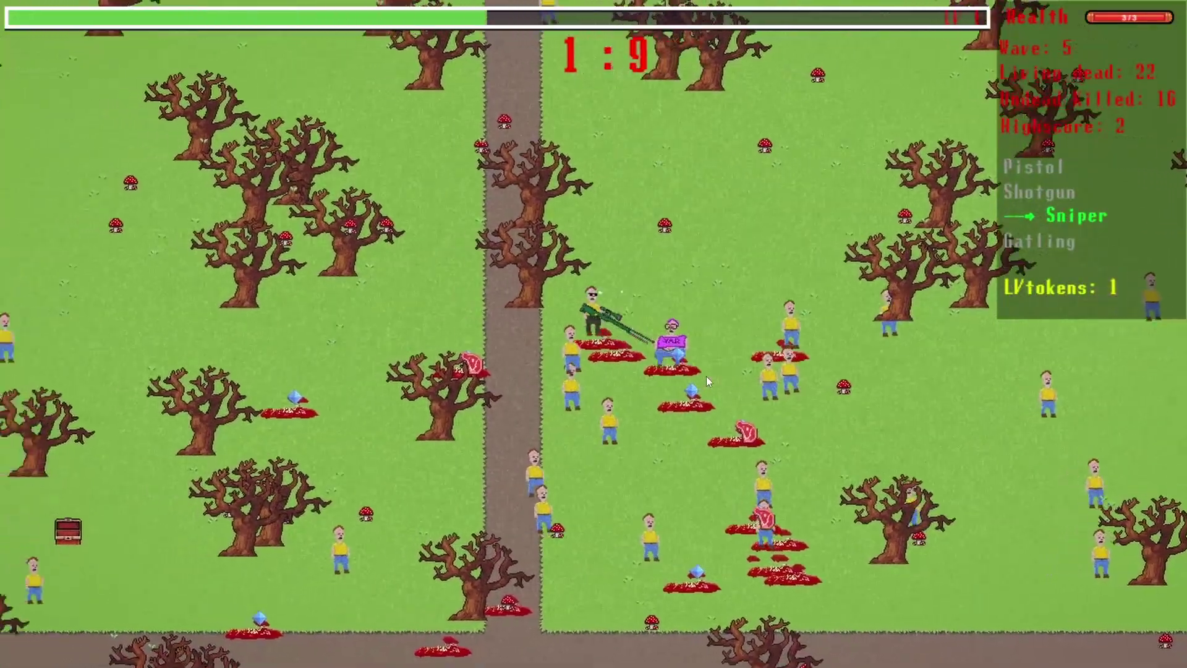
- Retreat from the fat zombie and its horde across the field into the far group of trees
key(w)
key(d)
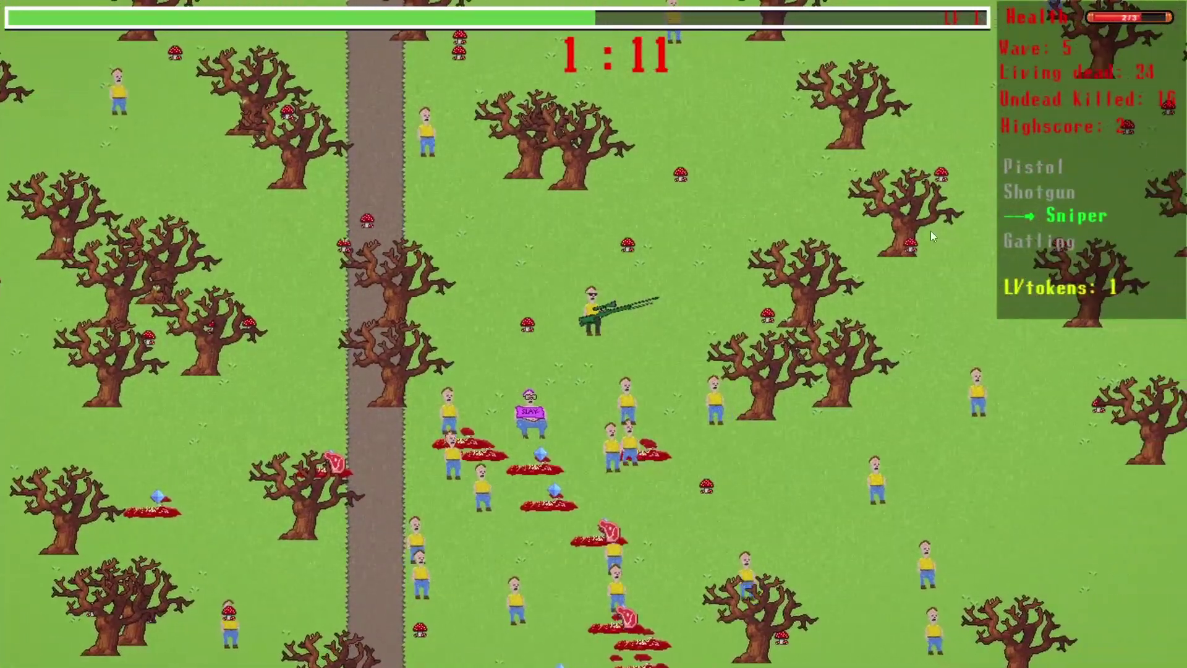
key(d)
key(d)
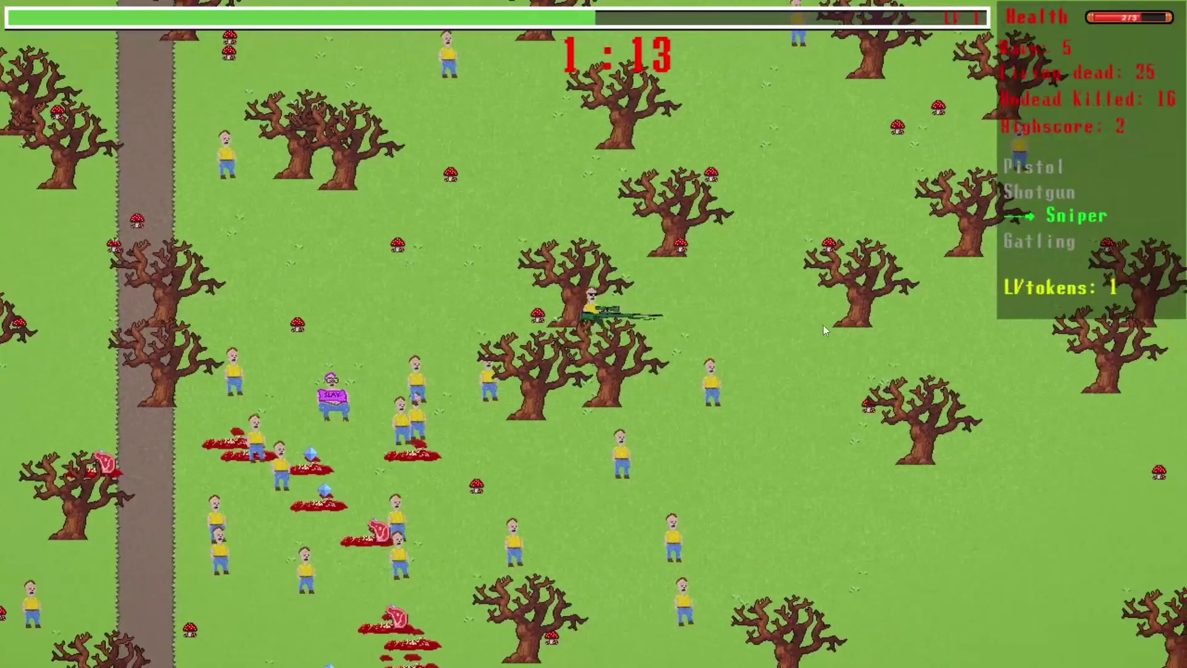
key(w)
key(s)
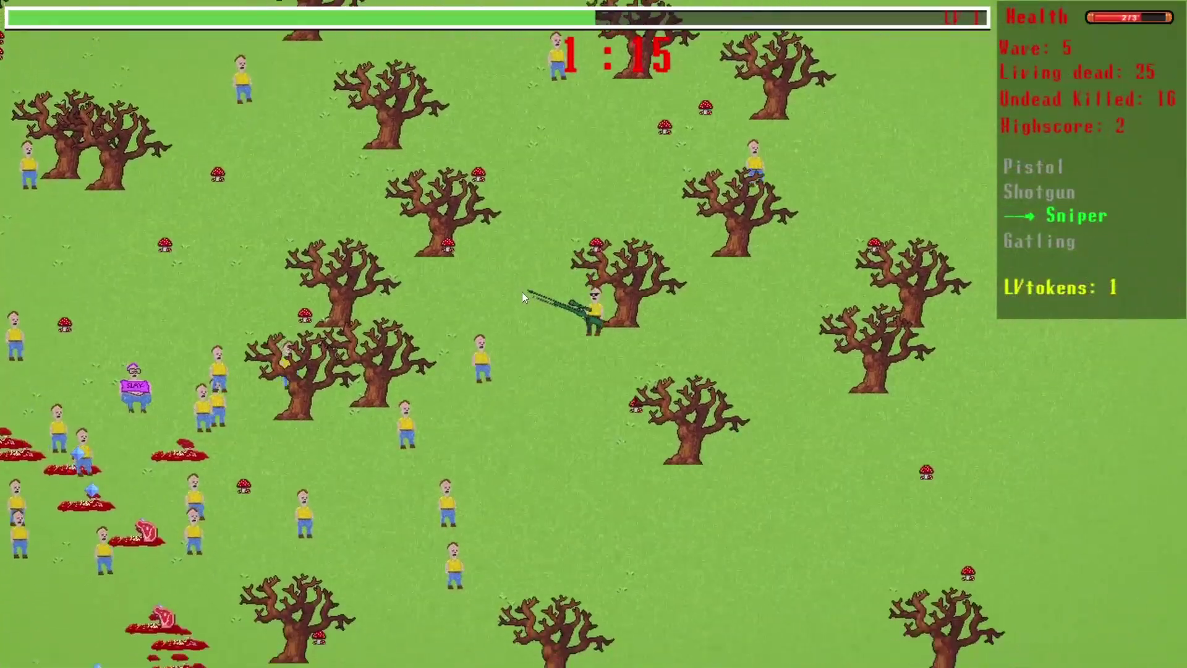
- Lead the zombie horde down the open field toward the end of the horizontal road
key(d)
key(s)
key(s)
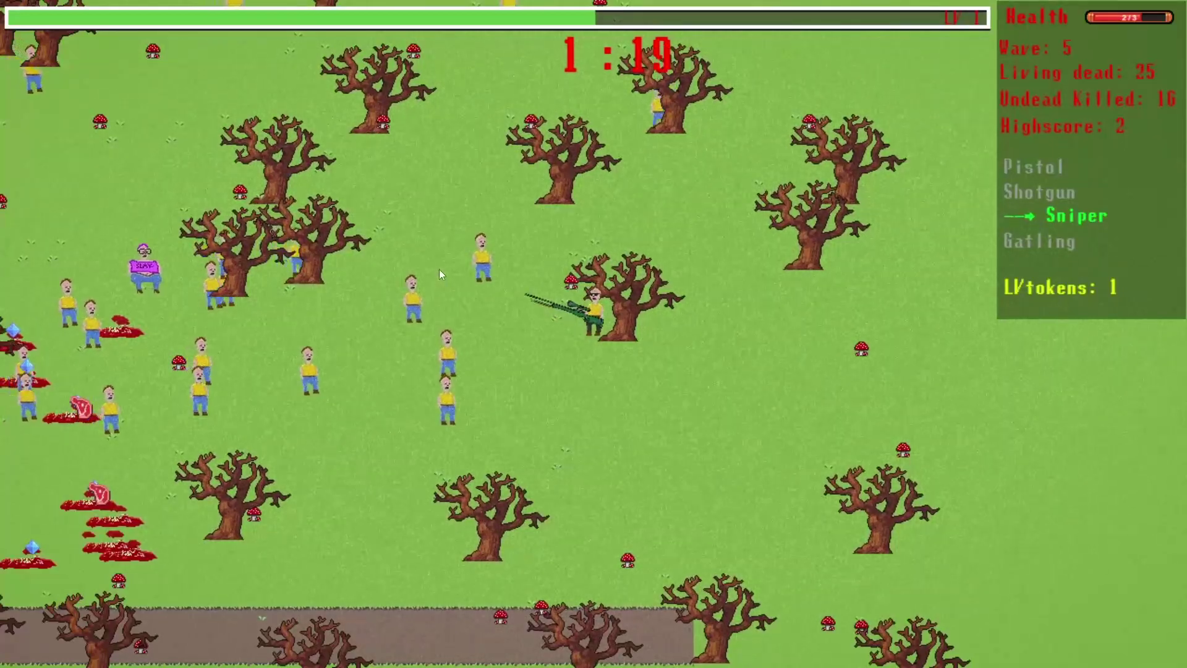
key(s)
key(d)
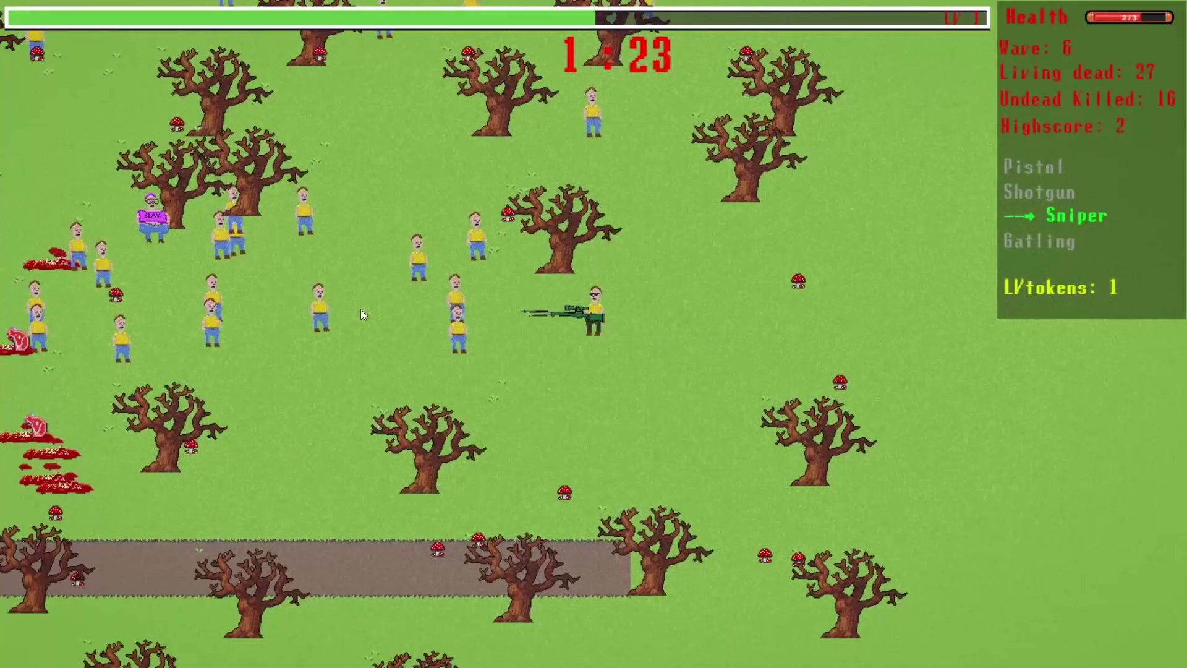
key(s)
key(s)
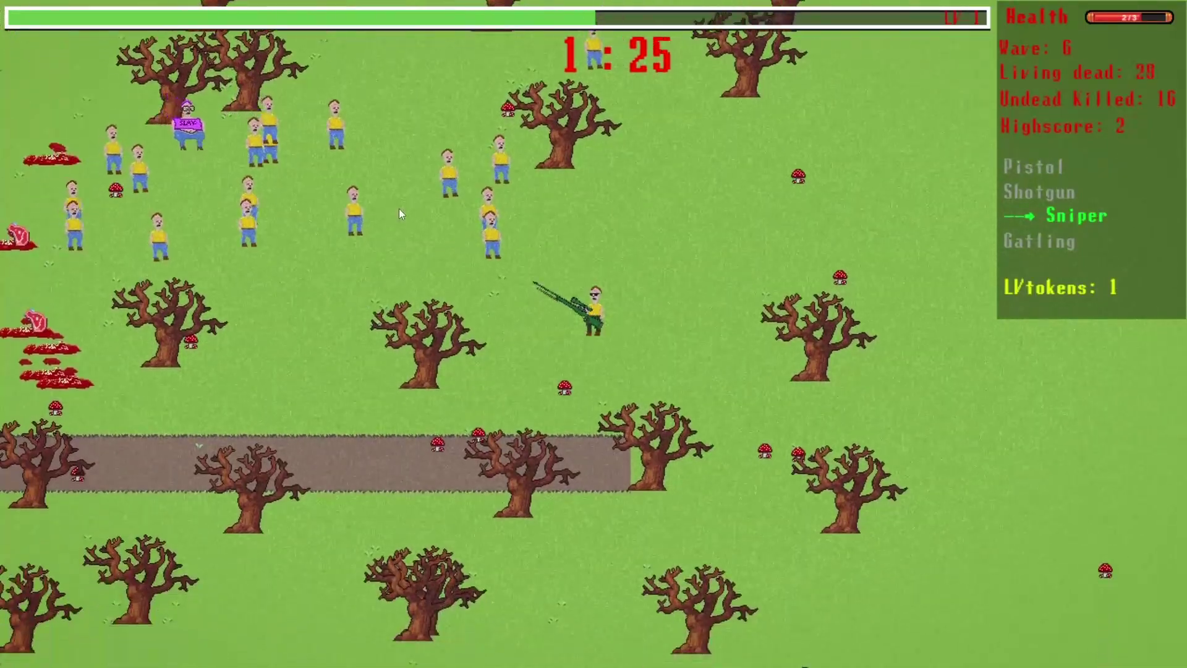
key(s)
- Back away from the horde near the road's end and shoot through it with the sniper
key(d)
key(w)
key(d)
click(210, 217)
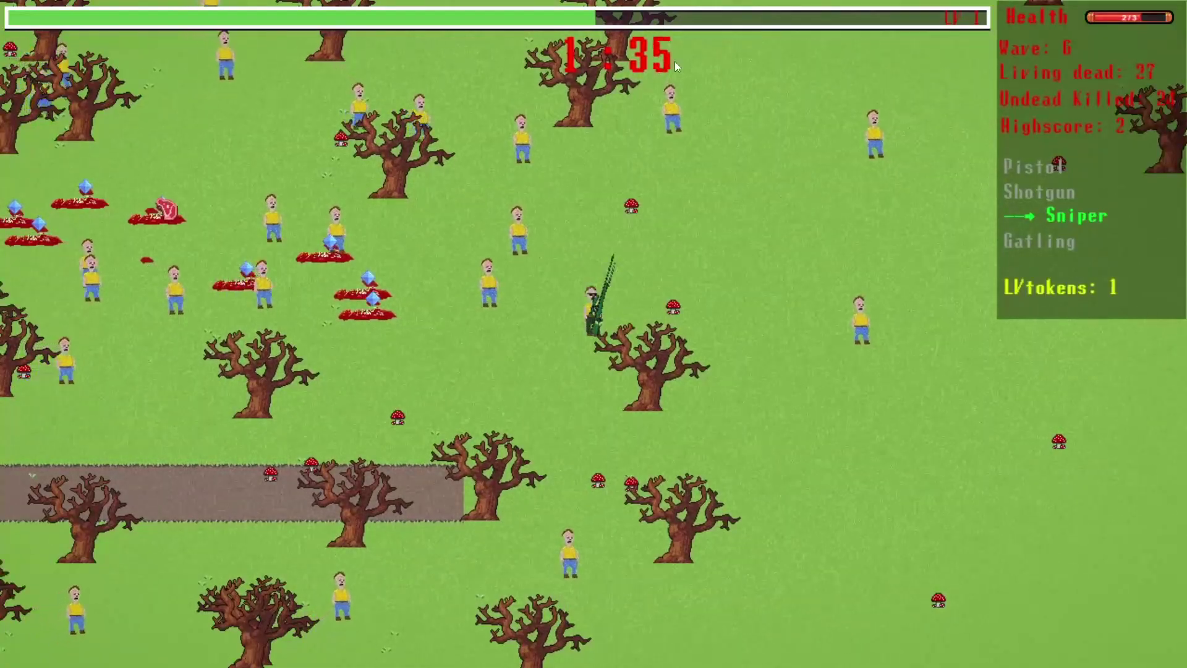
- Walk down to the tree at the road's end and shoot the nearest zombies above with the sniper
key(s)
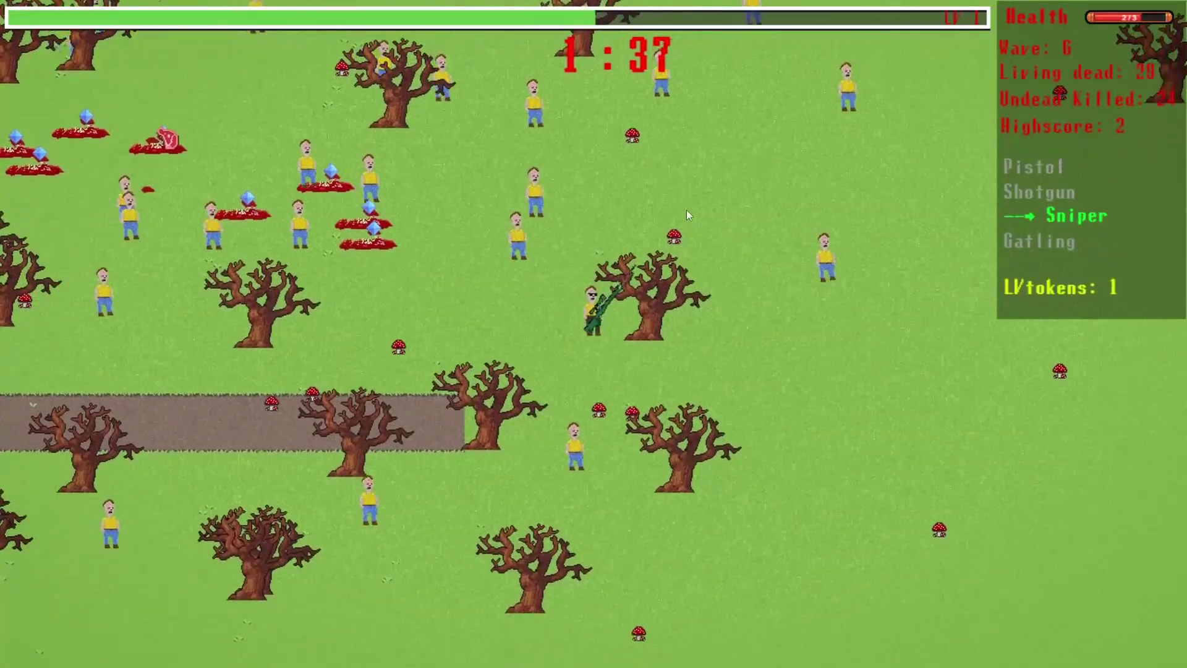
key(s)
key(a)
click(663, 174)
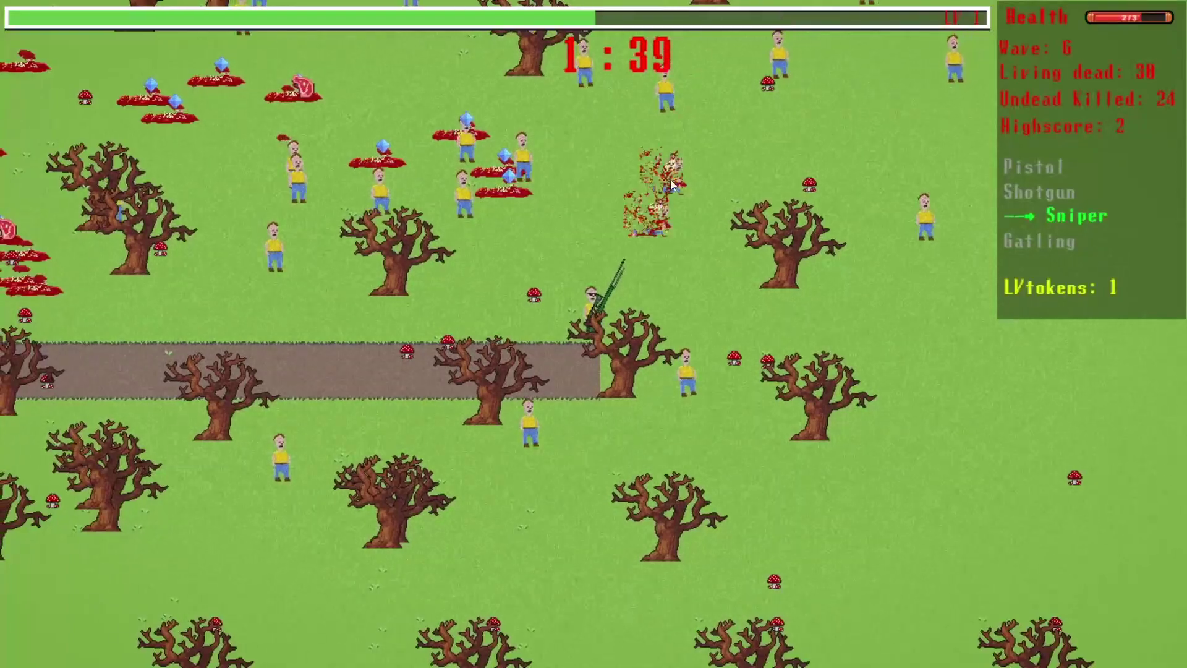
- Walk to the nearest remains above the road's end and collect the dropped meat and gem
key(w)
key(w)
key(d)
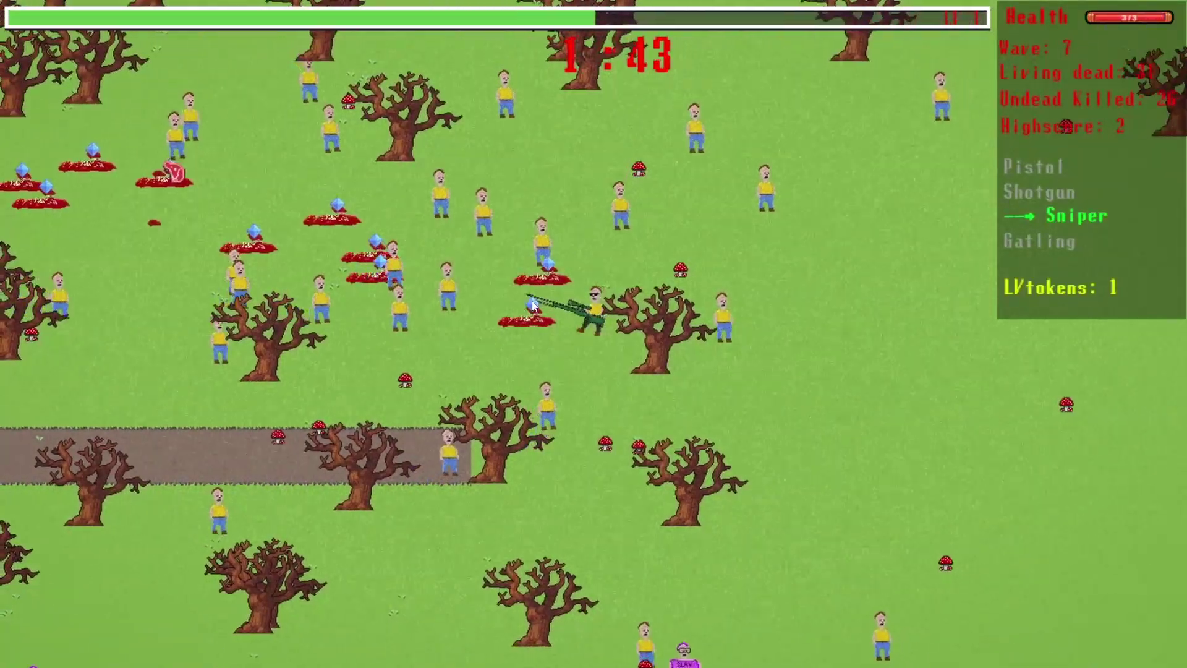
key(a)
key(w)
key(s)
key(d)
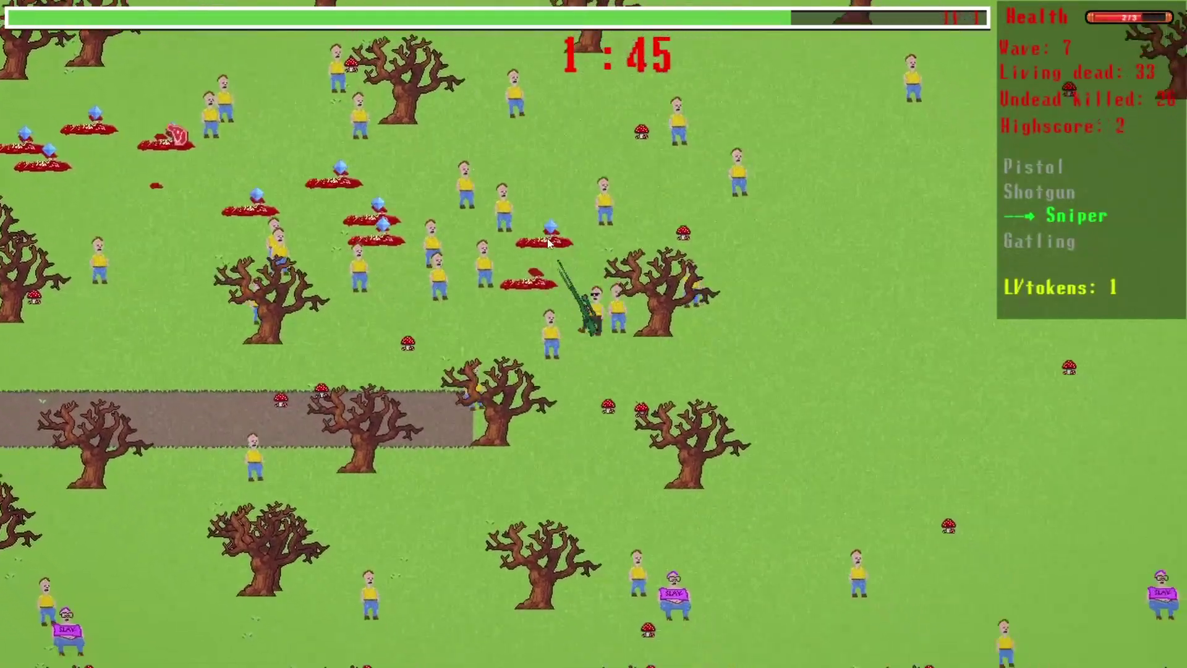
- Break away from the surrounding zombies into the open field and shoot repeatedly through the horde with the sniper
click(421, 208)
key(w)
key(d)
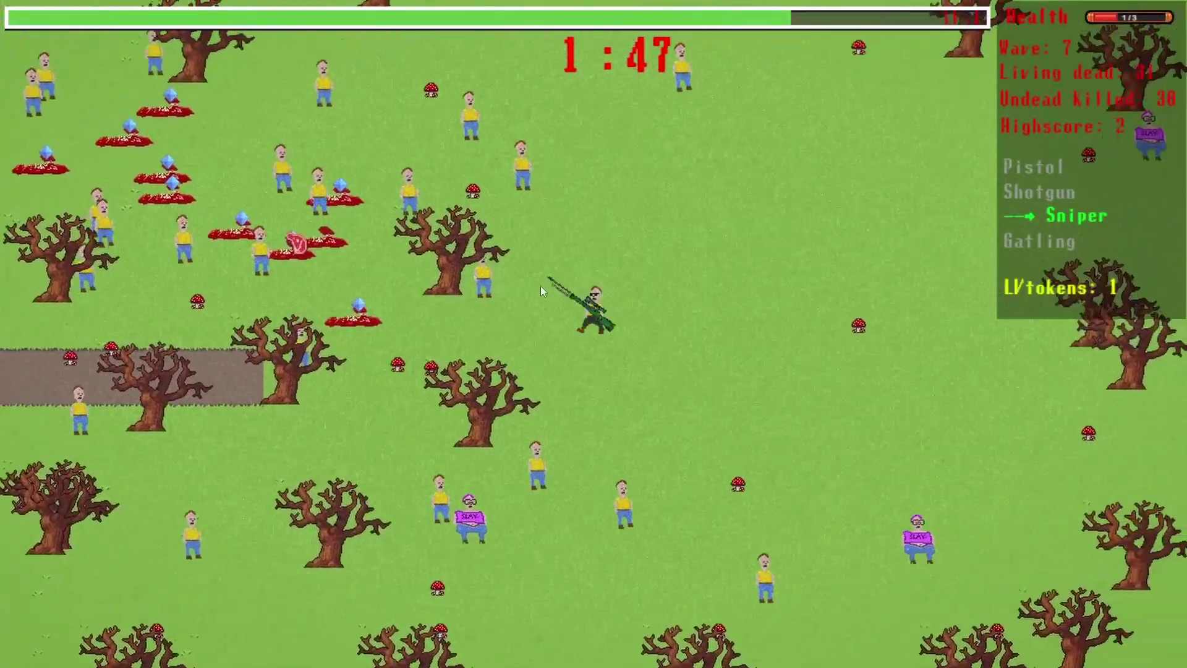
click(389, 261)
click(336, 239)
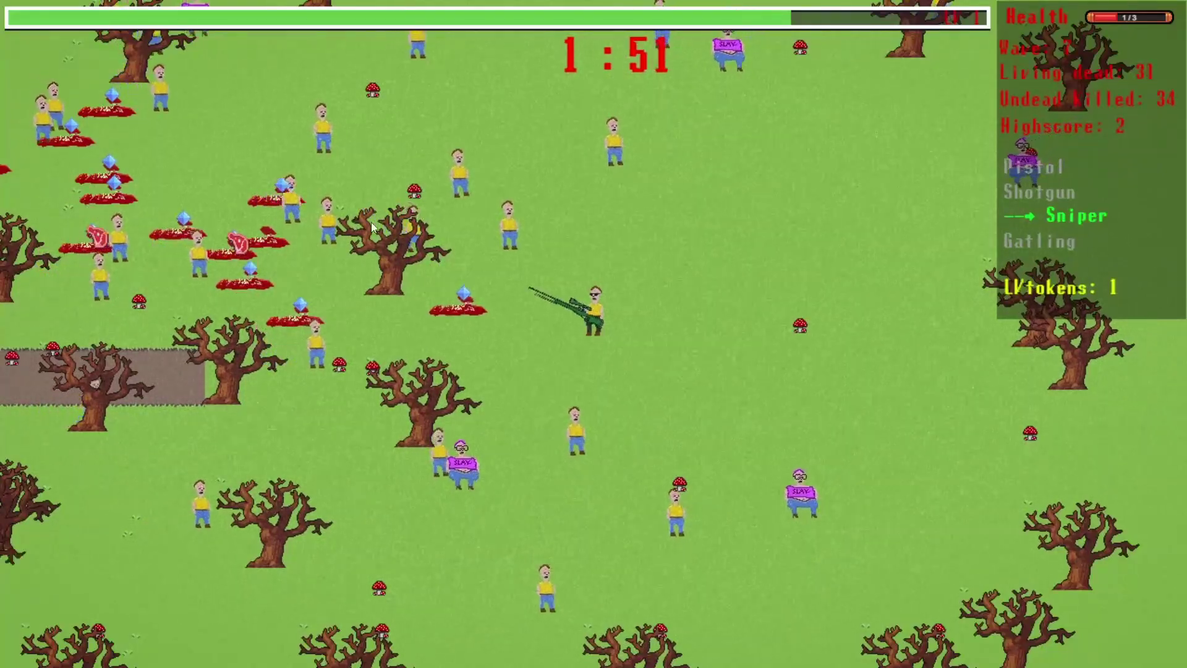
click(350, 233)
key(d)
- Switch to the shotgun and retreat from the horde across the field to the pair of trees, firing on the way
scroll(356, 224, up, 1)
scroll(356, 224, up, 1)
scroll(356, 224, down, 1)
click(446, 176)
key(d)
key(d)
key(s)
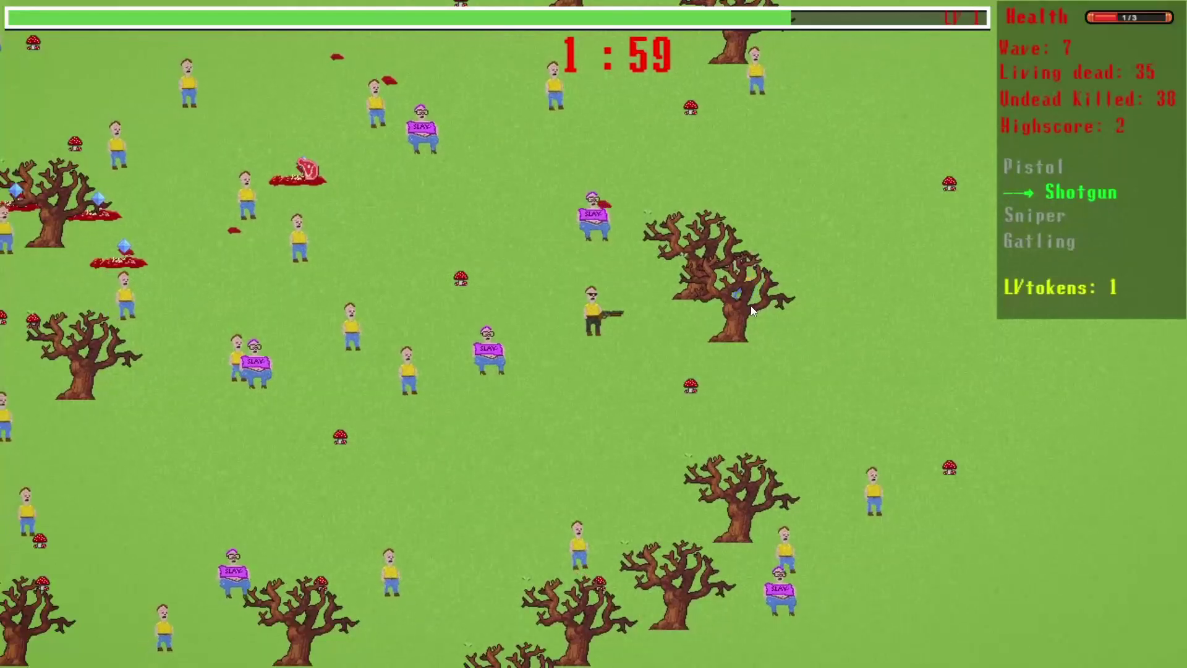
- Shoot the zombie behind the pair of trees with the shotgun and walk over to its gem
click(722, 299)
key(d)
key(s)
key(d)
key(w)
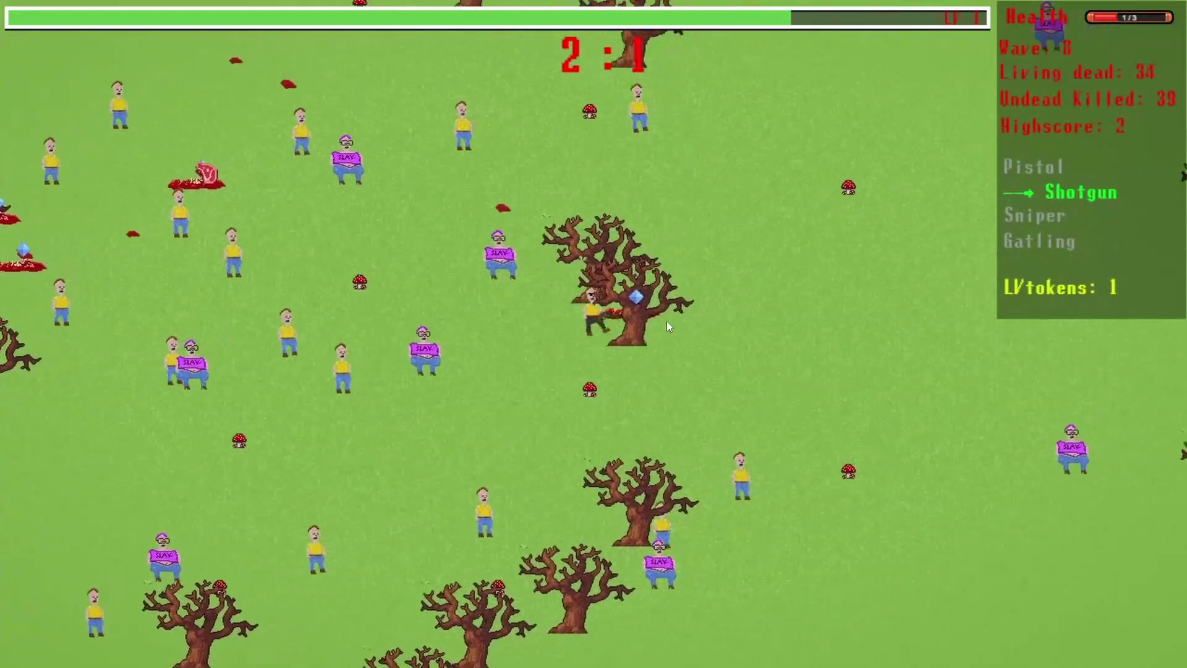
- Cross the field past the gem and attack the nearest fat zombie with the shotgun and the pistol
click(758, 483)
key(d)
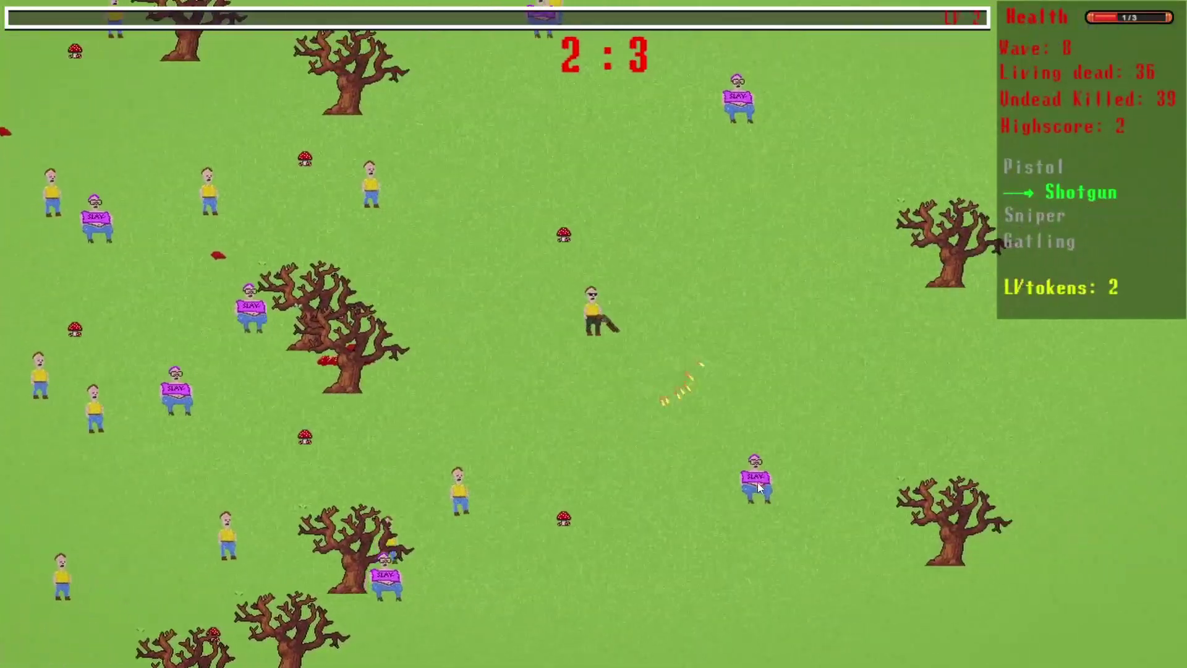
key(1)
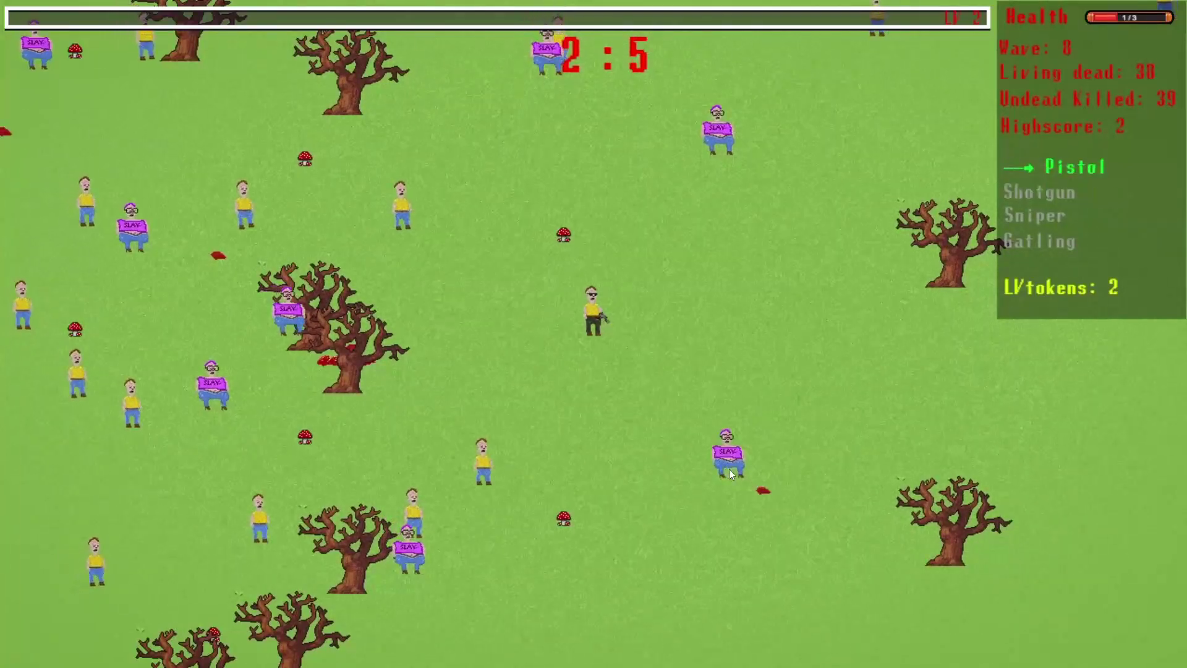
click(710, 461)
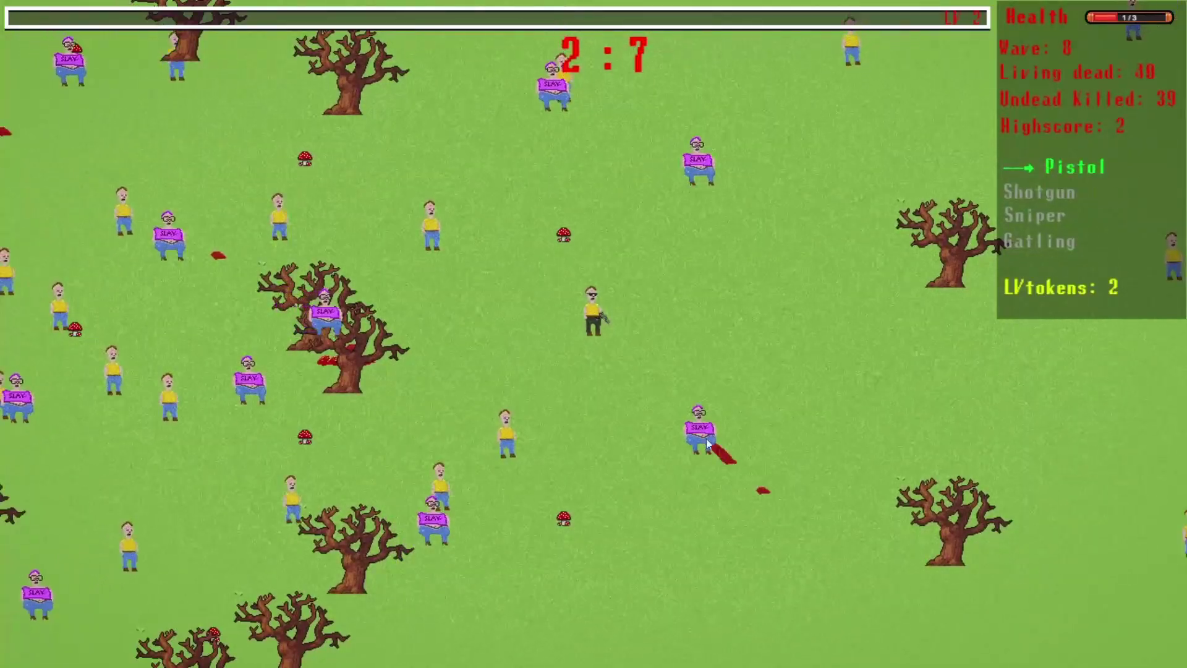
- Switch to the gatling and sweep its fire from the nearest fat zombie across the approaching horde
key(4)
mouse_move(681, 413)
mouse_down()
mouse_move(658, 229)
mouse_move(491, 259)
mouse_move(334, 333)
mouse_move(377, 371)
mouse_up()
key(d)
- Shoot at the approaching horde while changing between sniper, pistol and shotgun, and back away across the field
key(3)
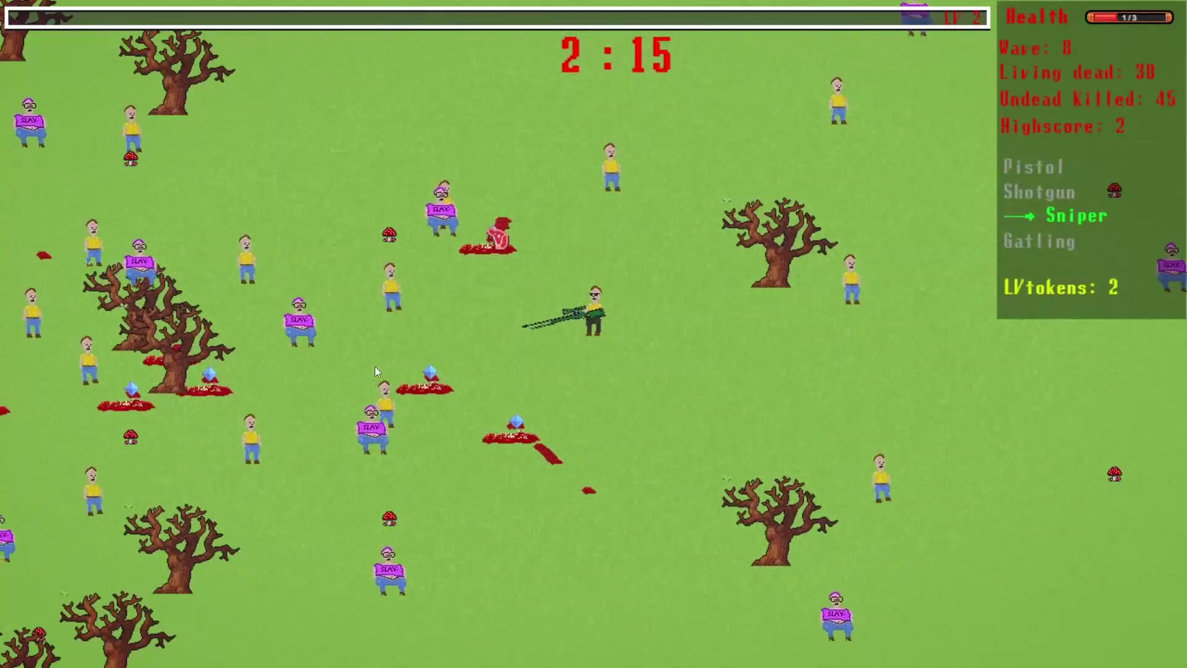
scroll(375, 366, down, 2)
click(418, 316)
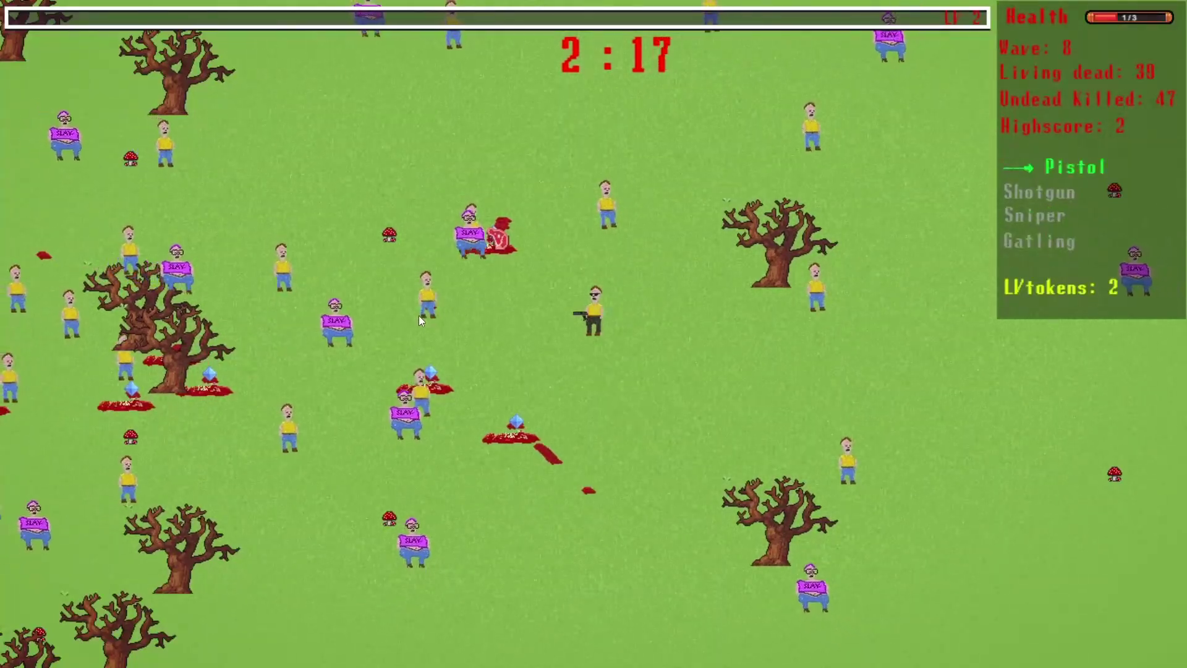
key(3)
key(d)
key(2)
key(s)
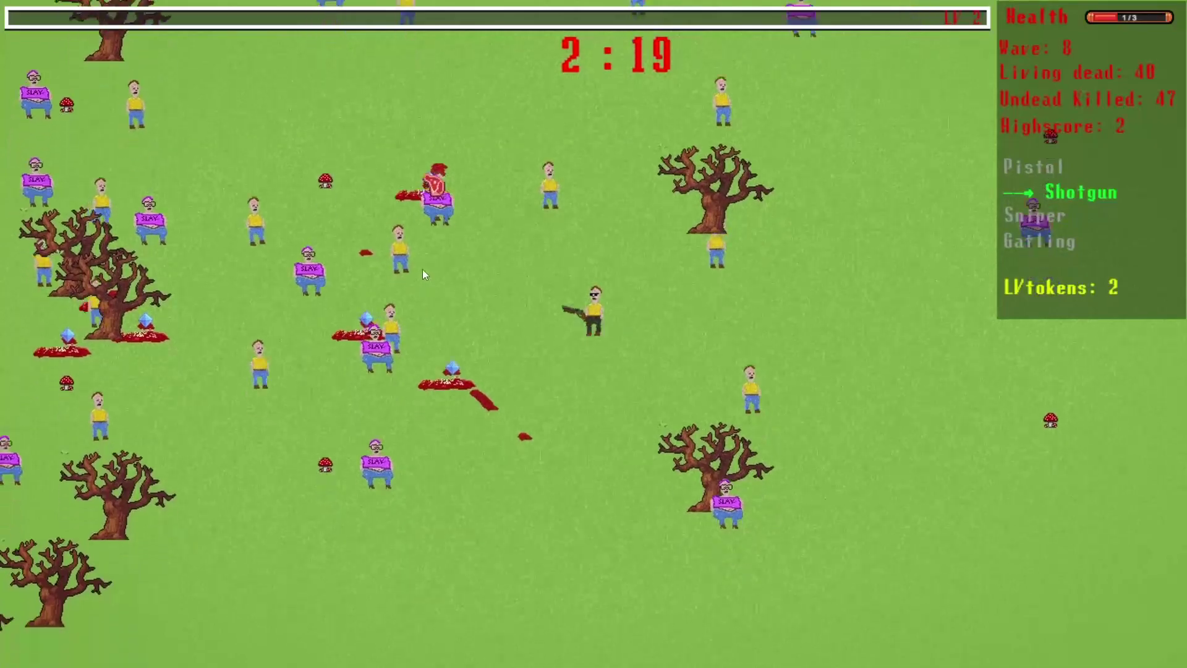
- Cycle through all four weapons while retreating down the field toward the row of trees, ending on the pistol
key(3)
key(4)
key(1)
key(2)
key(s)
key(s)
key(3)
key(4)
key(1)
key(a)
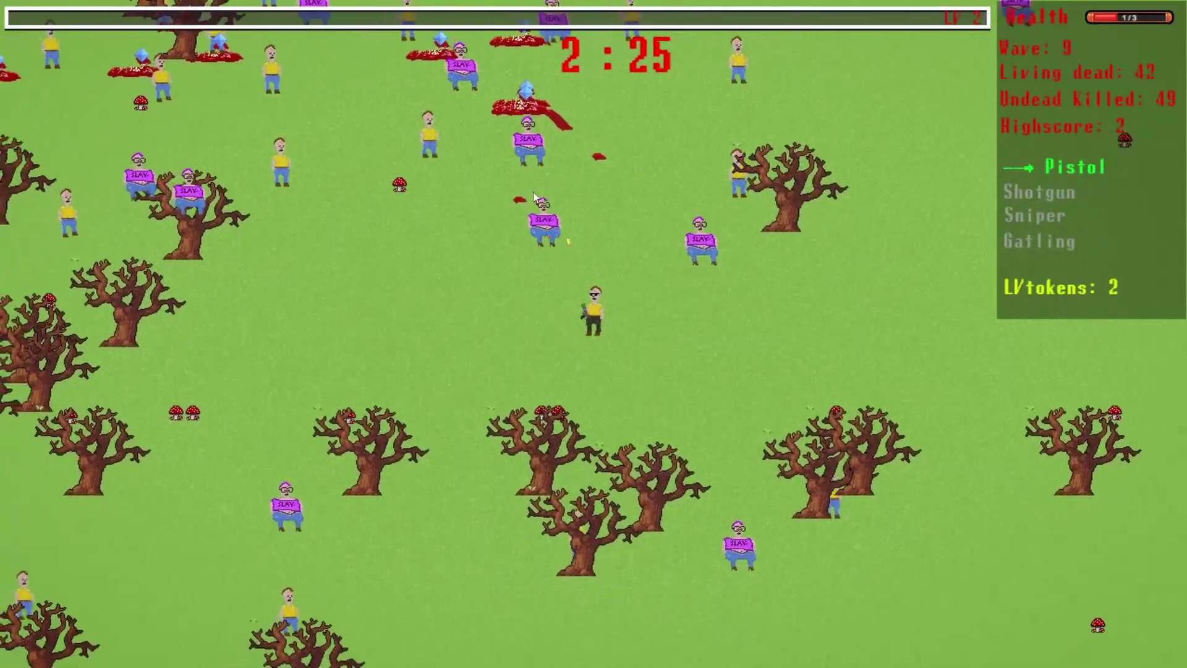
- Switch to the shotgun and shoot the fat zombies closing in above the row of trees
key(2)
key(s)
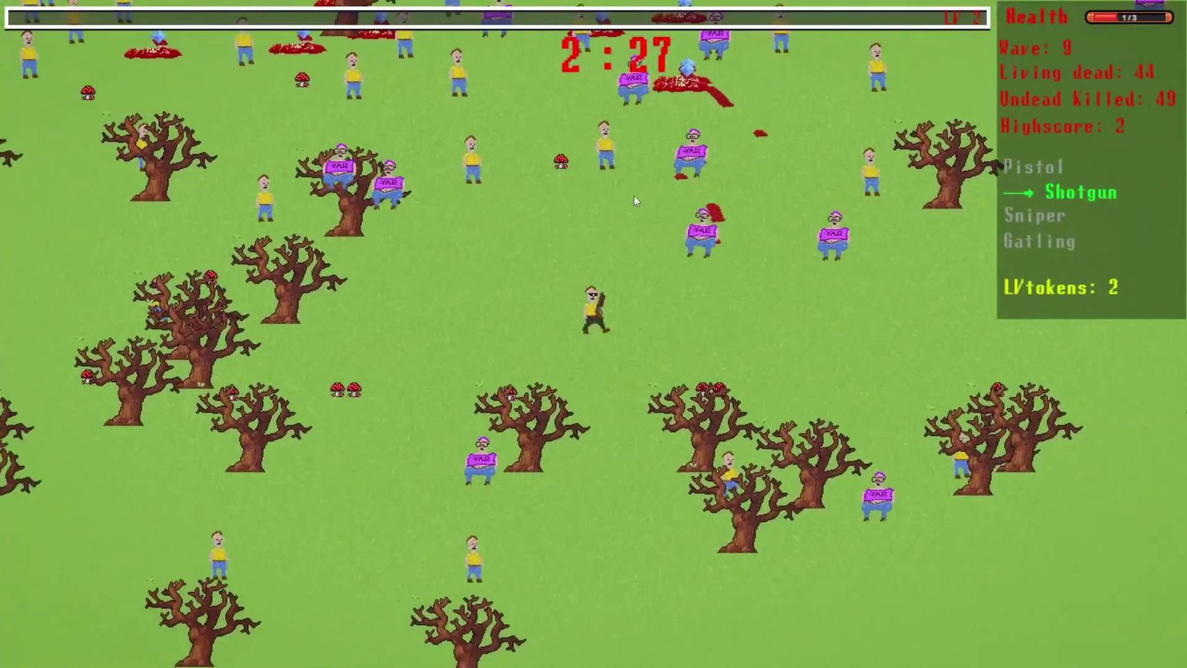
click(702, 237)
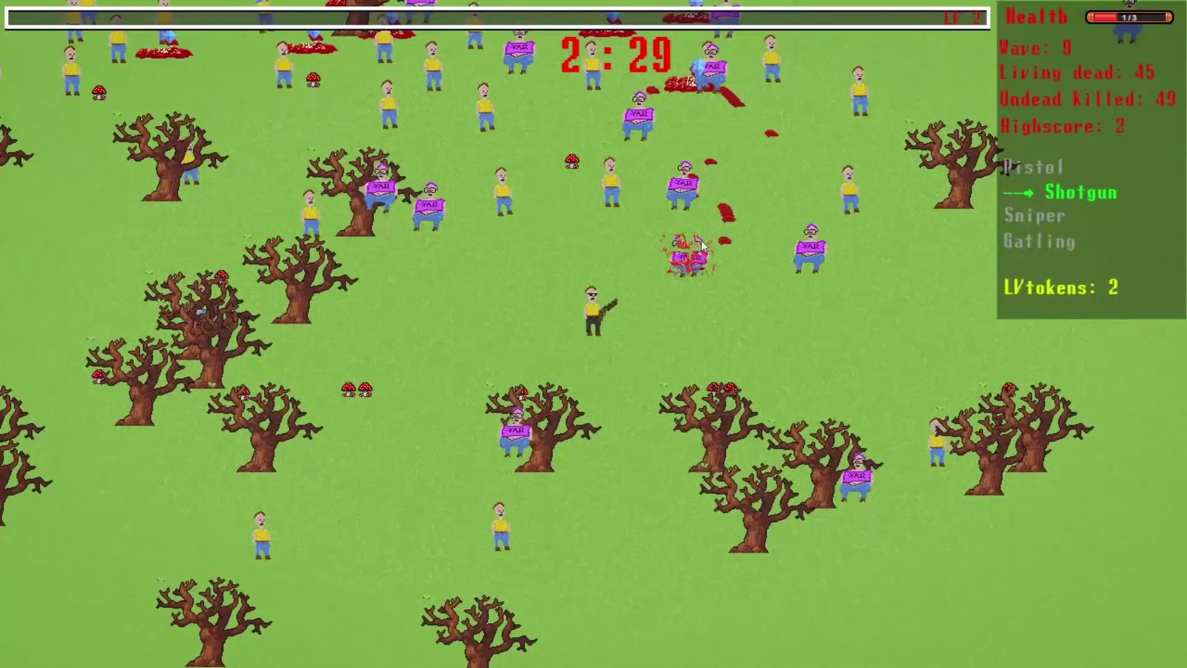
click(538, 216)
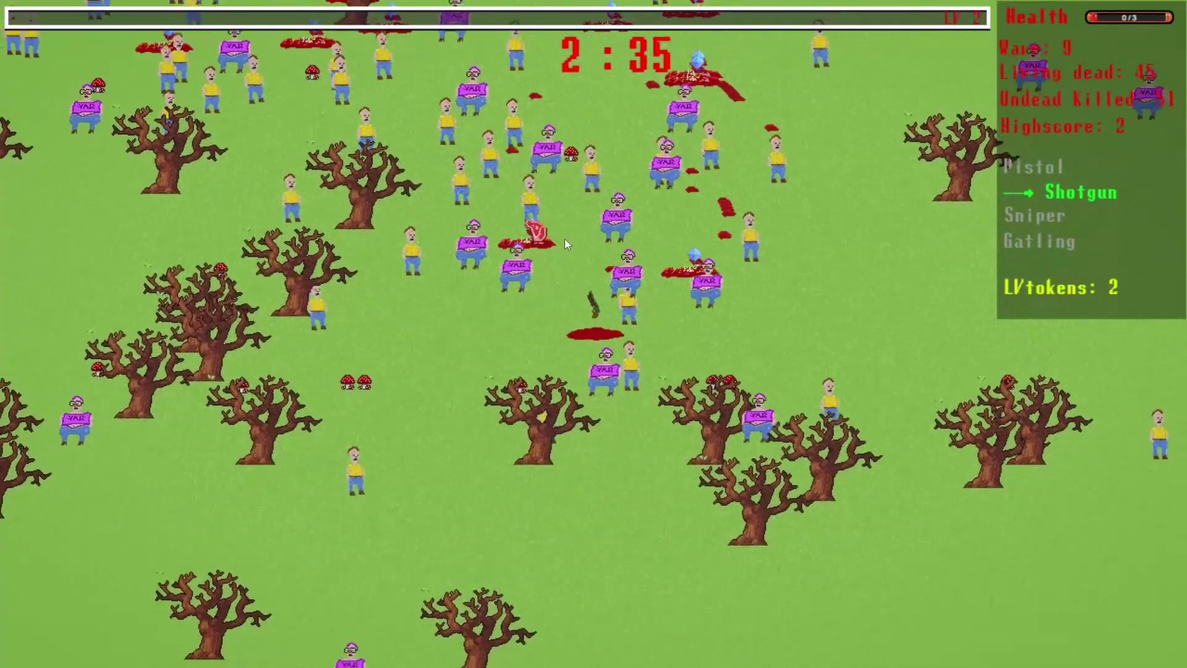
- Restart the game after the character's death and shoot the zombie dog beside the starting point with the pistol
click(709, 394)
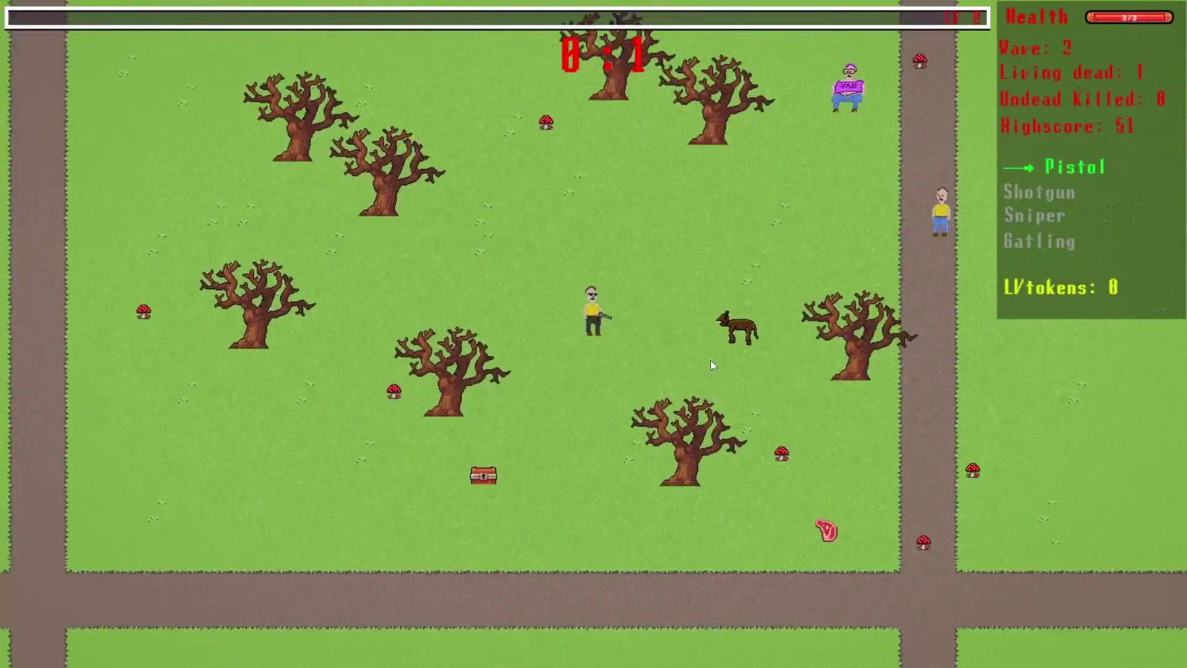
click(714, 344)
key(a)
key(s)
- Switch to the sniper and shoot the fat zombie approaching near the vertical road
scroll(623, 325, down, 2)
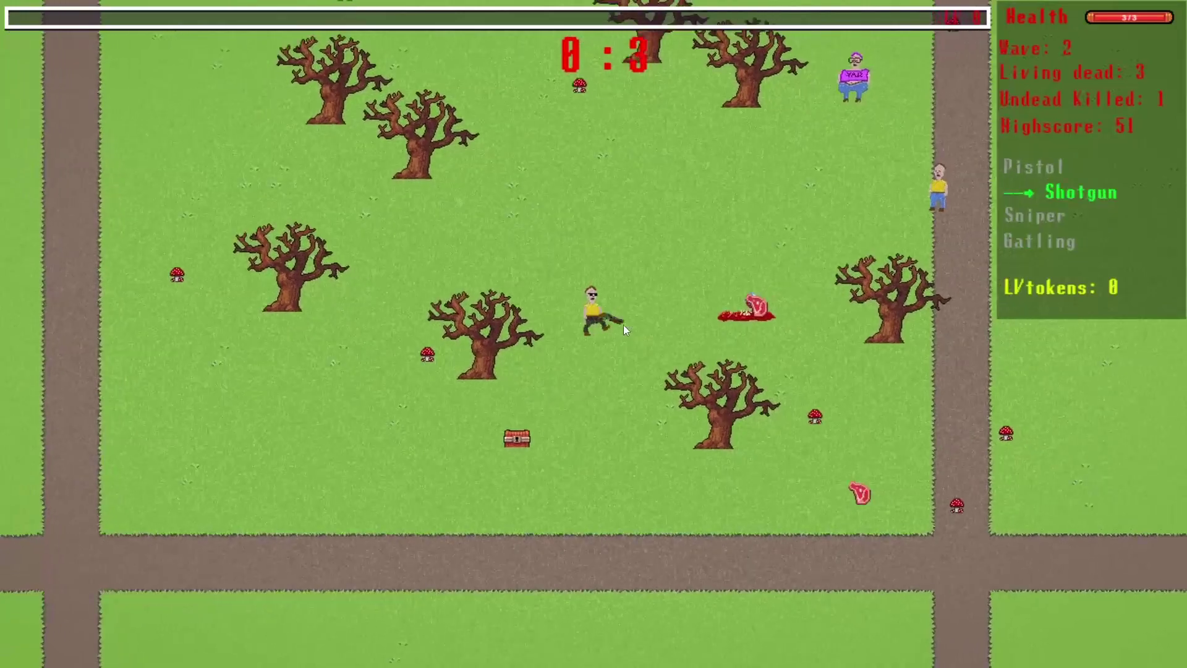
key(d)
scroll(650, 302, up, 2)
scroll(588, 293, down, 2)
key(a)
key(w)
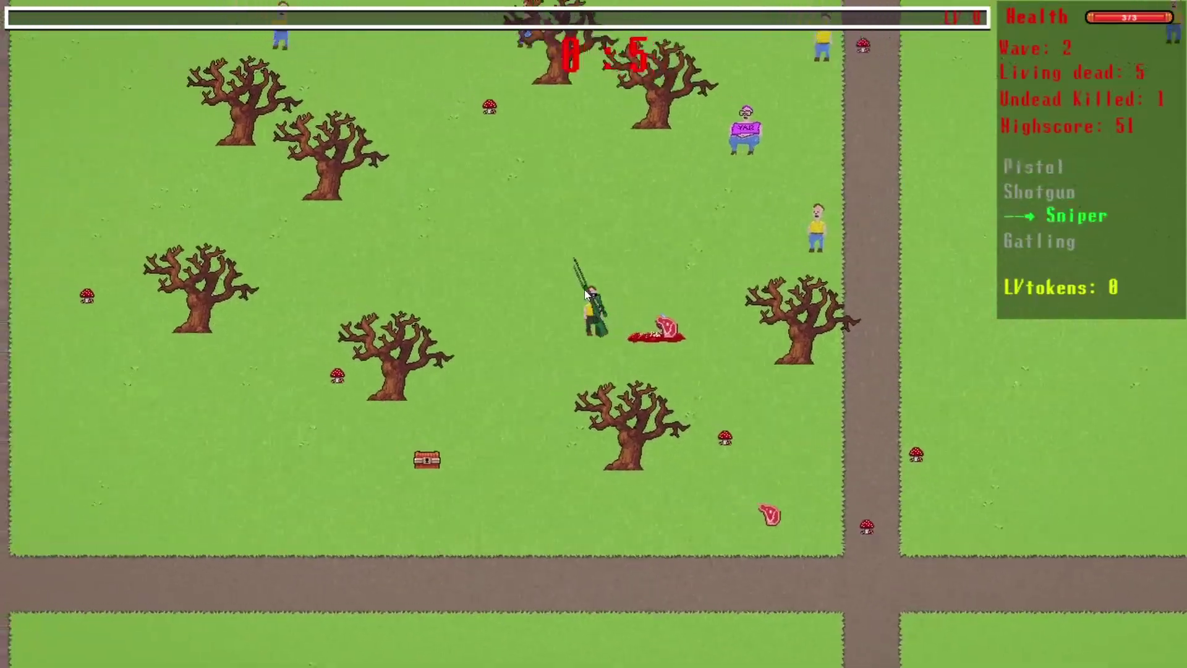
click(743, 210)
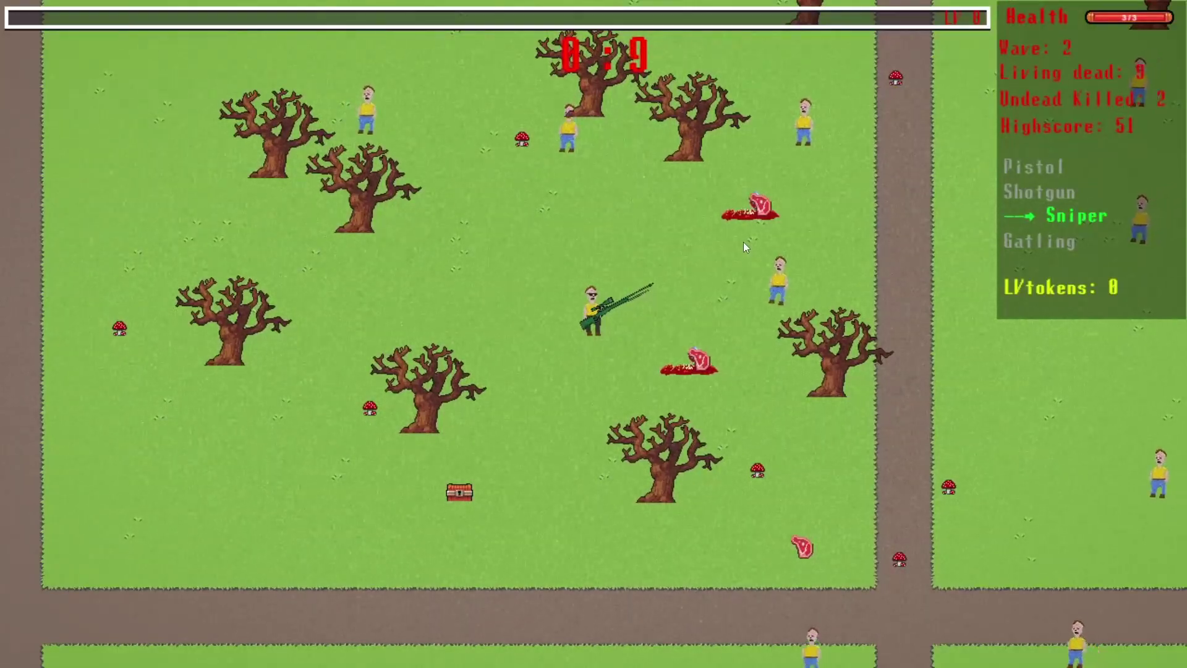
- Shoot the zombies approaching from the trees and the vertical road, then walk up to the remains beside the road
click(573, 151)
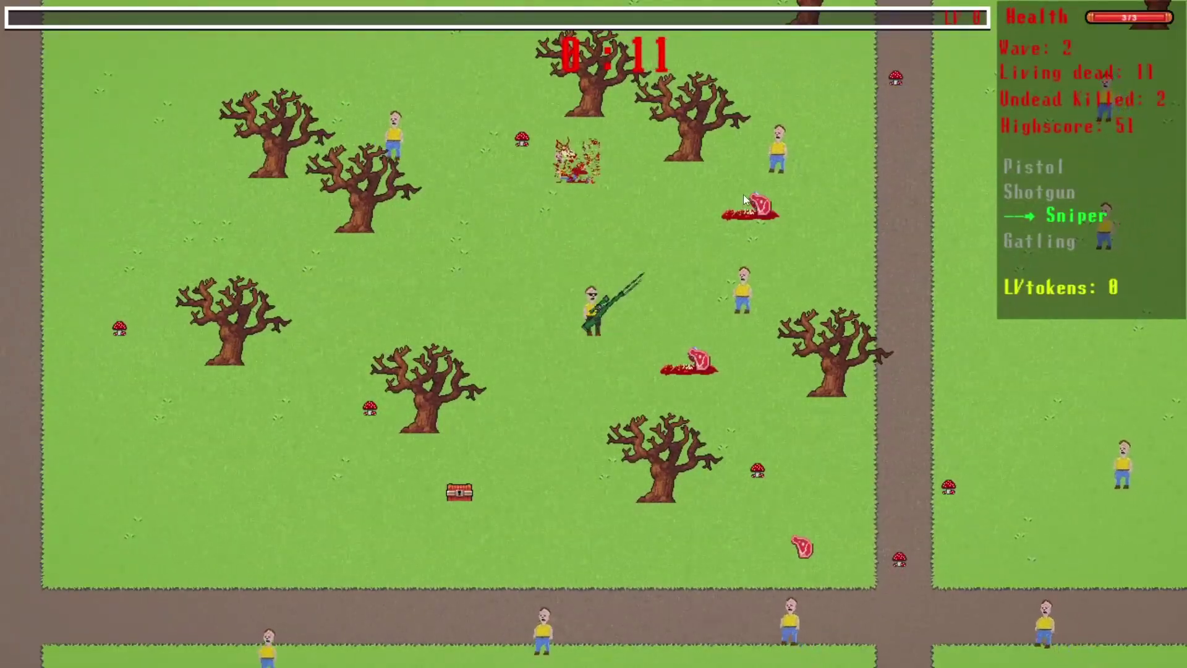
key(w)
click(751, 248)
key(w)
key(d)
key(w)
key(d)
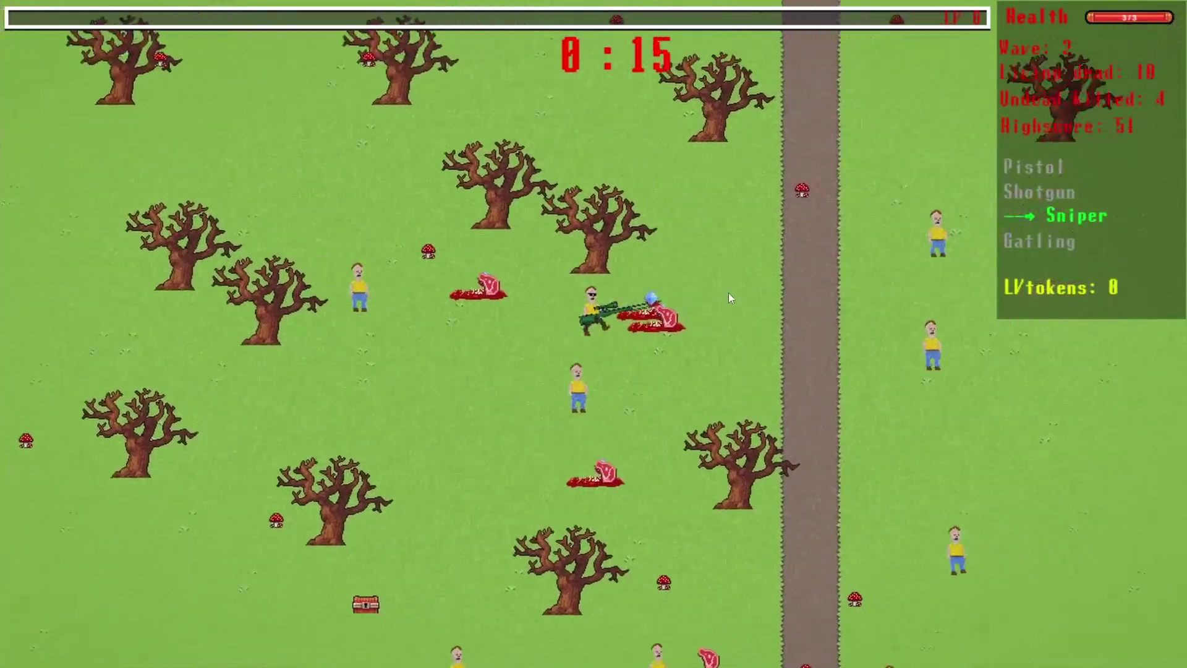
- Shoot a zombie across the vertical road, then cross over and collect the dropped gems
click(878, 372)
key(w)
key(d)
key(d)
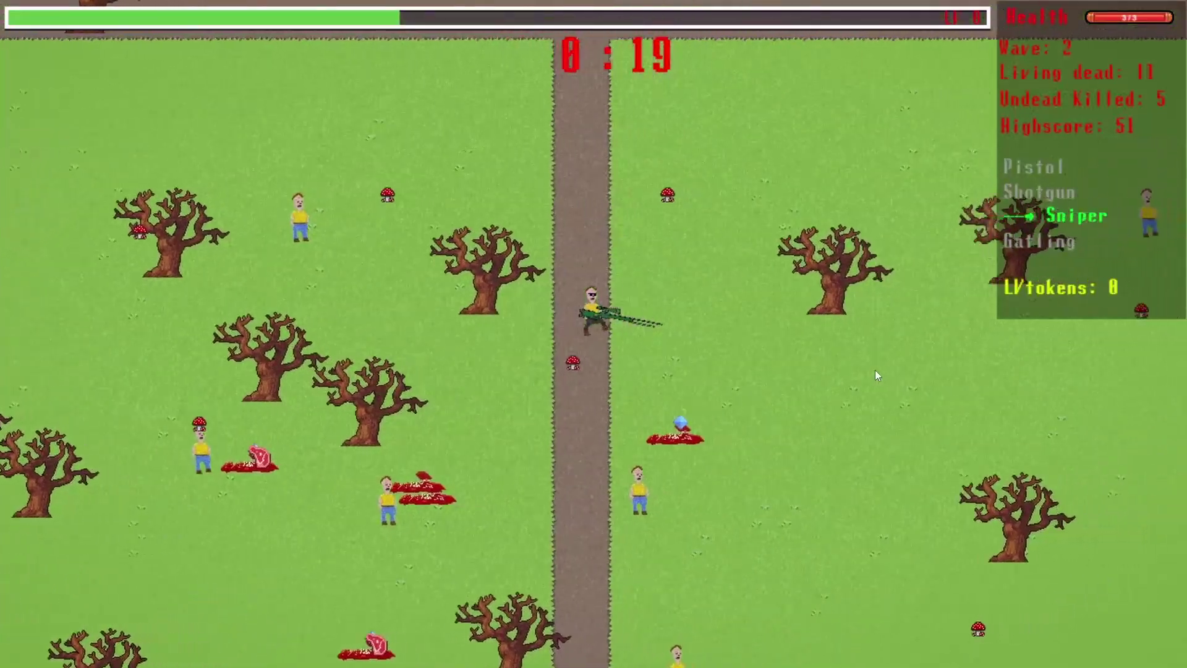
key(s)
key(d)
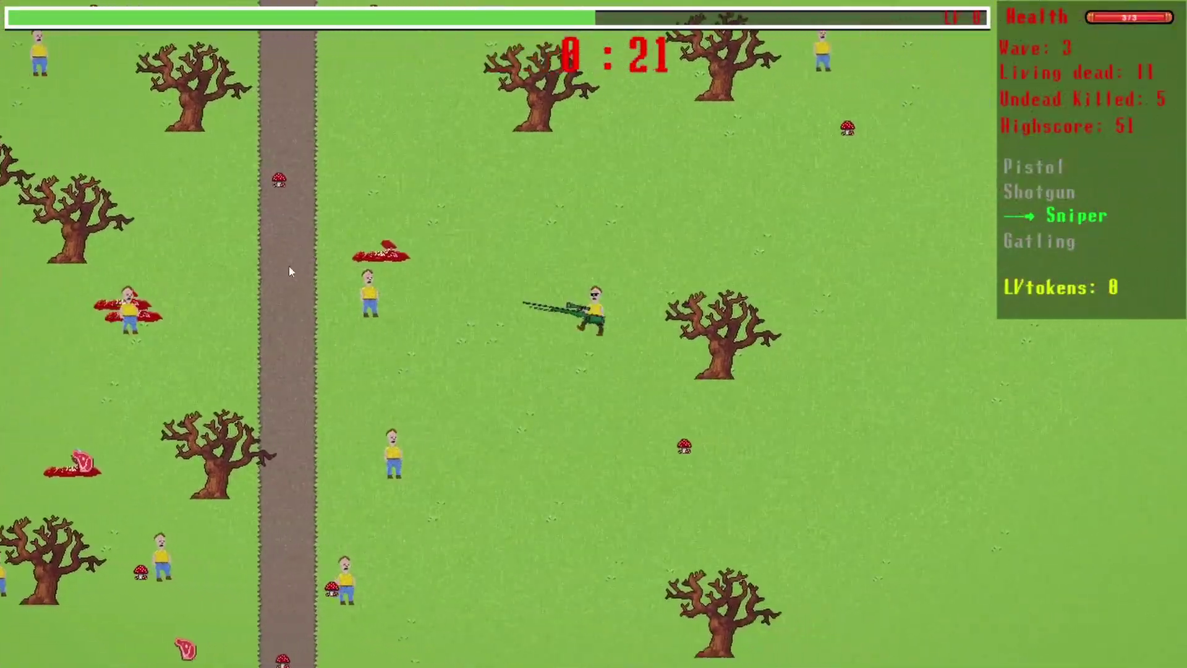
- Shoot the zombies following across and along the vertical road with the sniper
key(w)
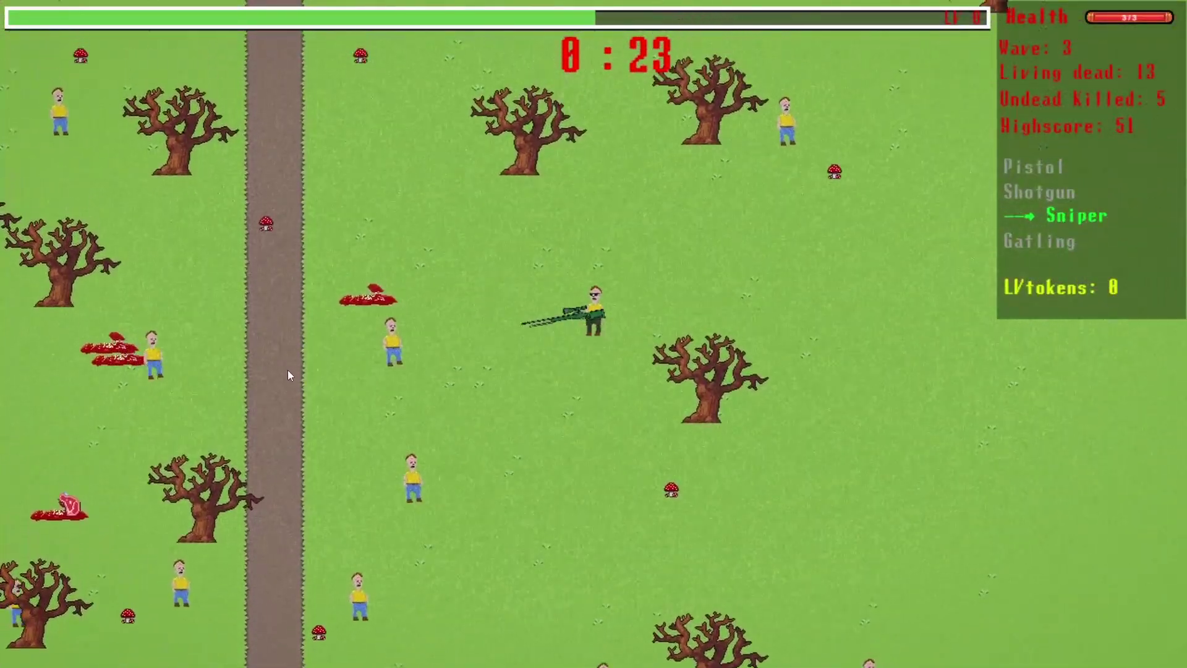
click(278, 366)
key(s)
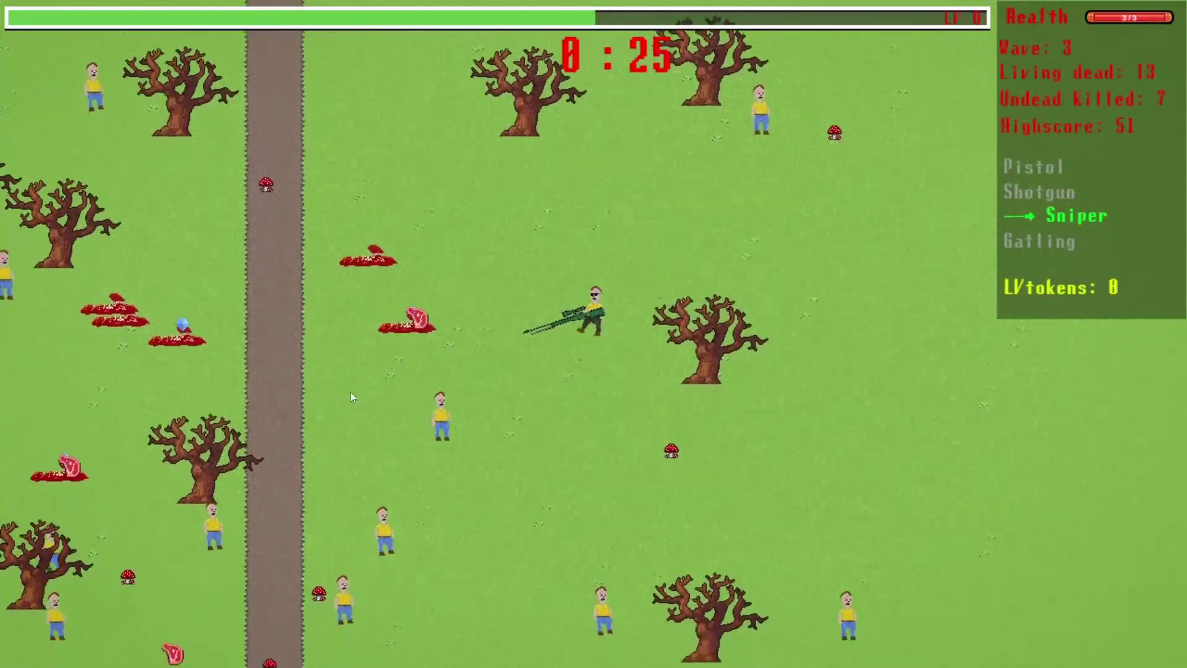
key(w)
click(387, 595)
- Walk down beside the vertical road toward the crossroads and collect the gems from the shot zombies
key(a)
key(s)
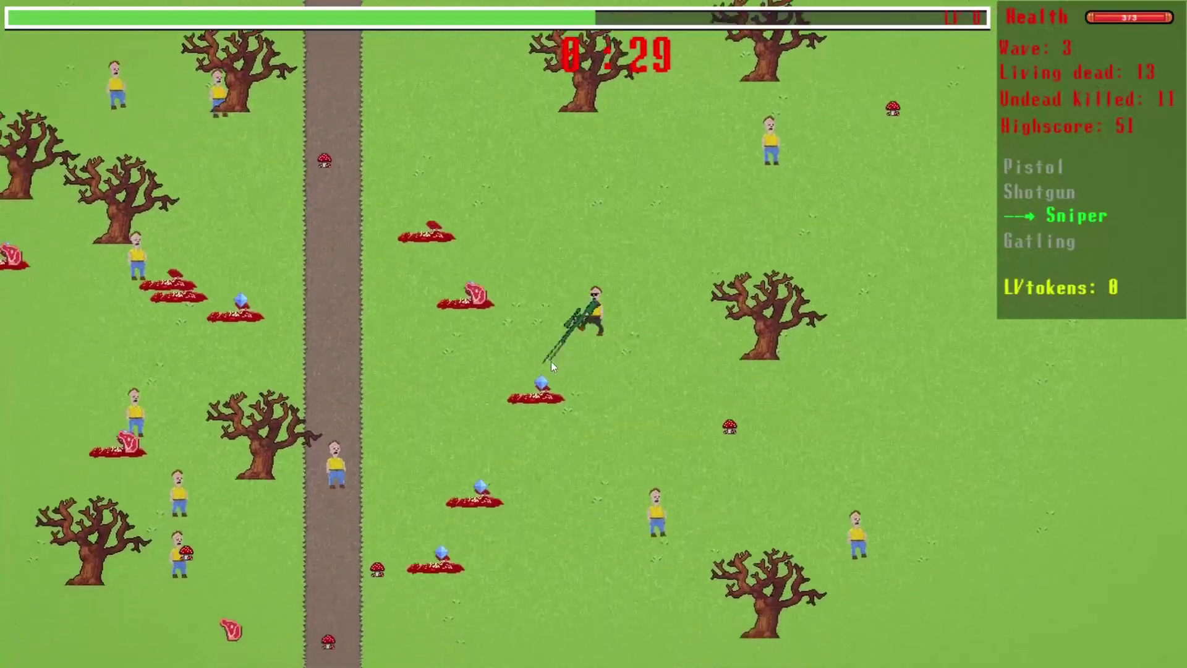
key(s)
key(a)
key(s)
key(a)
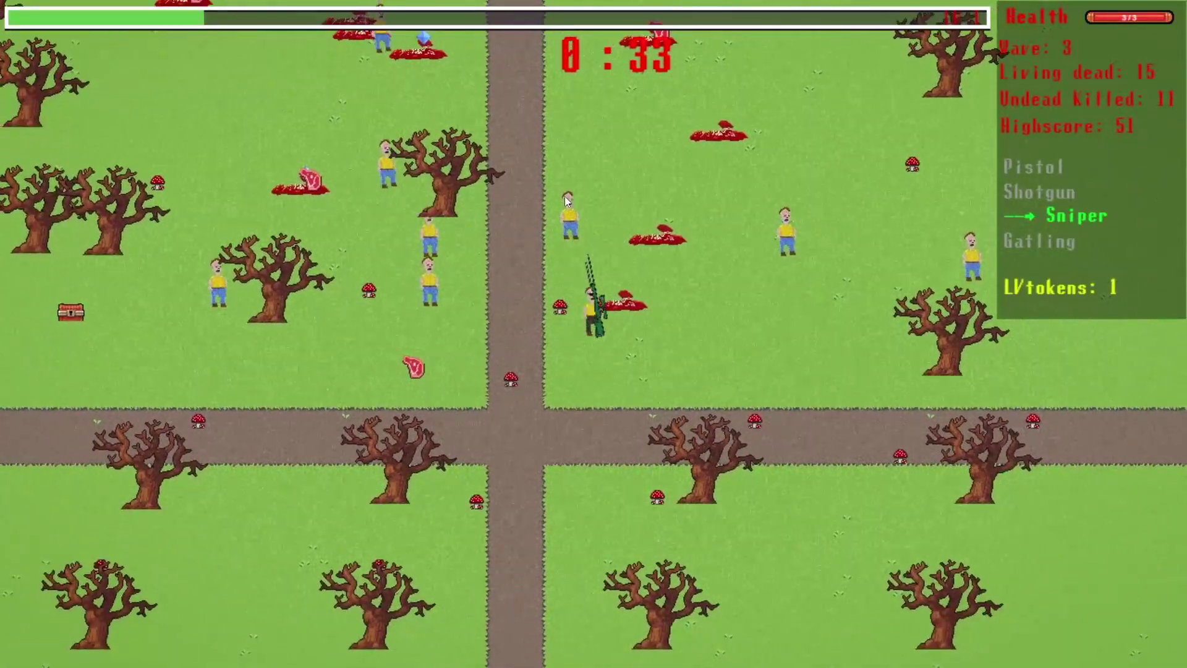
- Shoot the zombie closing in beside the vertical road and collect its gem
click(703, 311)
key(w)
key(a)
key(d)
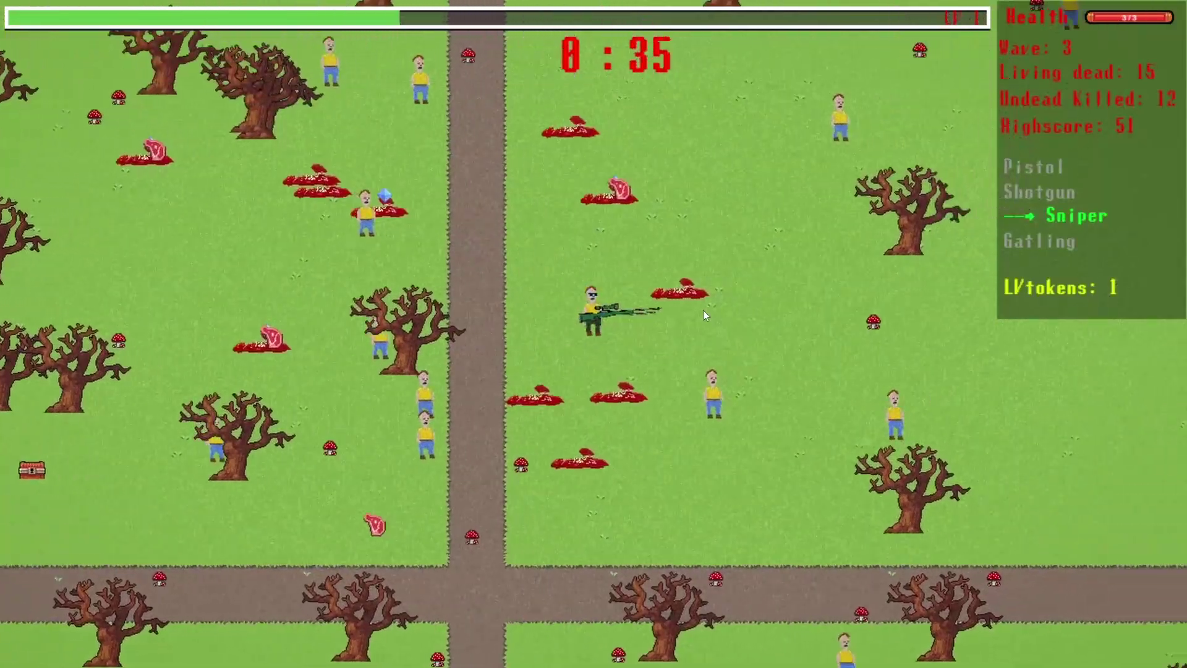
- Walk up and away from the vertical road and shoot the zombies closing in with the sniper
key(w)
key(a)
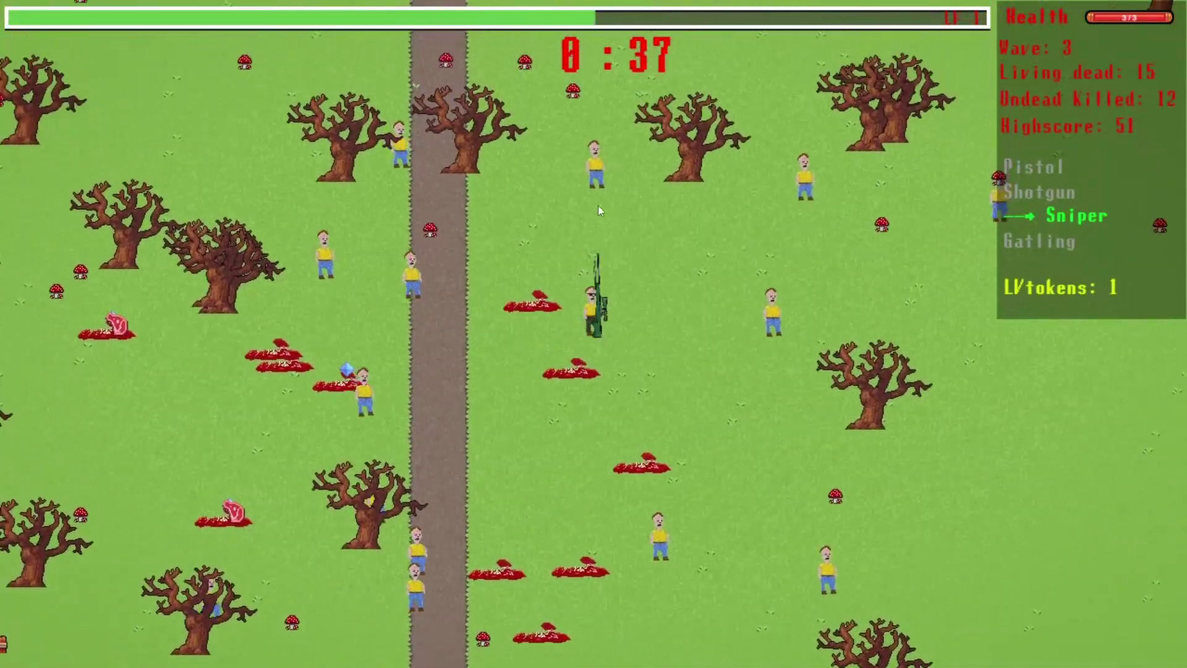
key(s)
click(797, 234)
key(d)
key(w)
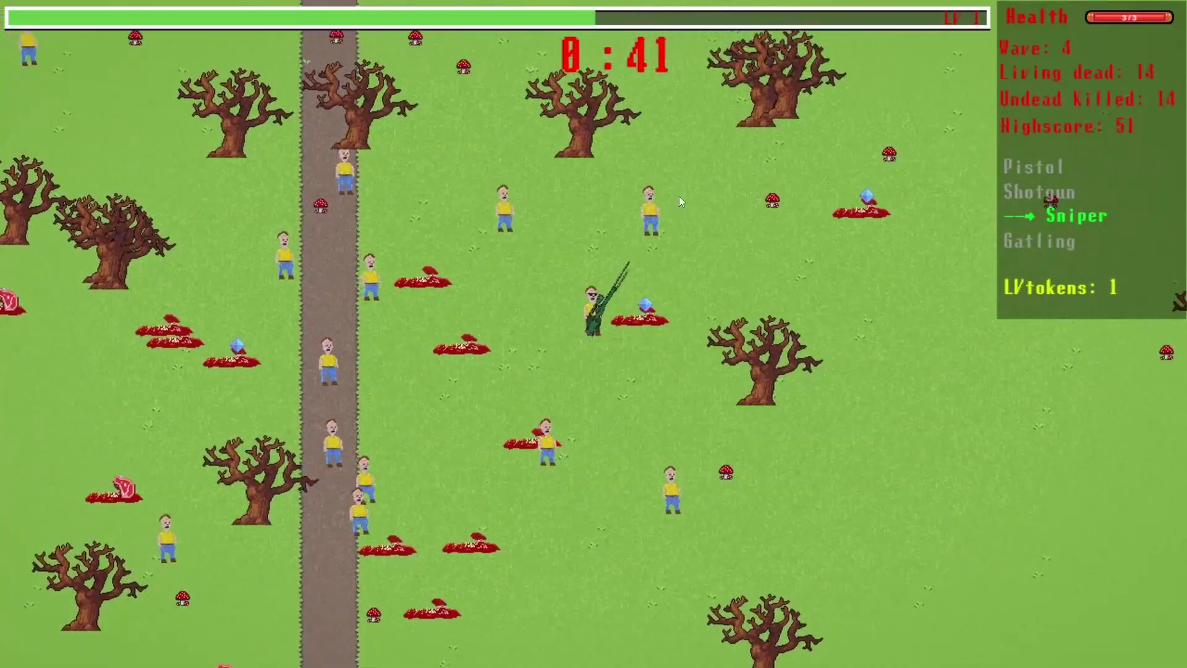
click(680, 209)
key(d)
key(w)
- Pause the game to view the LVtoken upgrades, then resume and collect the gem from the nearest remains
key(Escape)
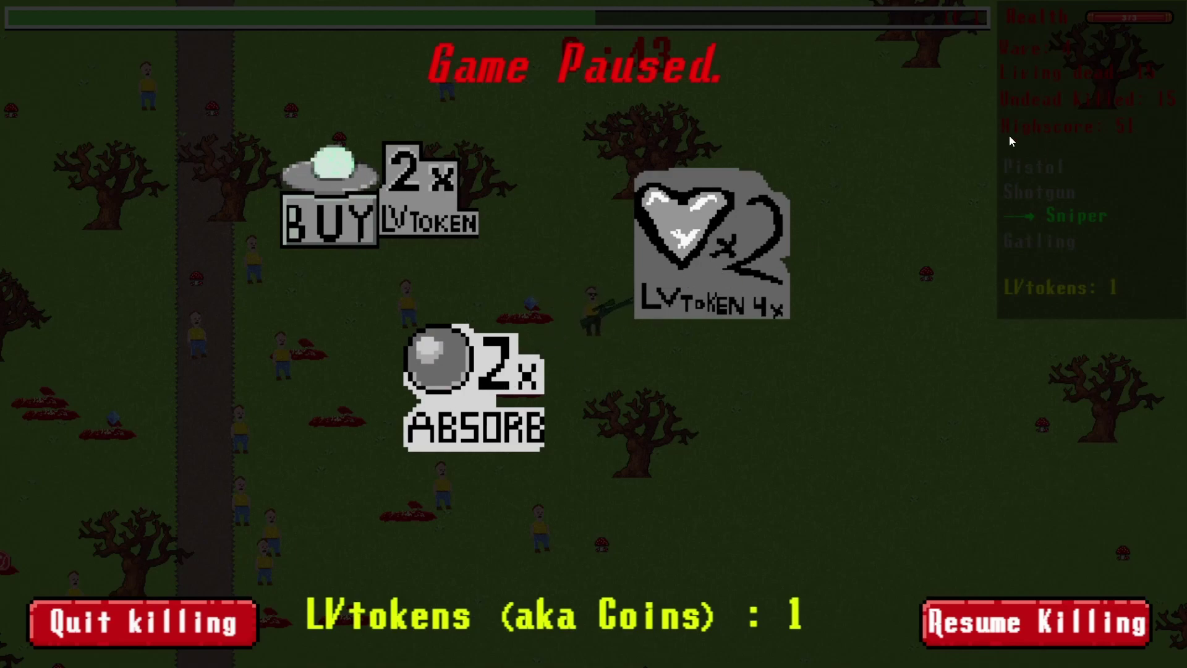
key(Escape)
key(d)
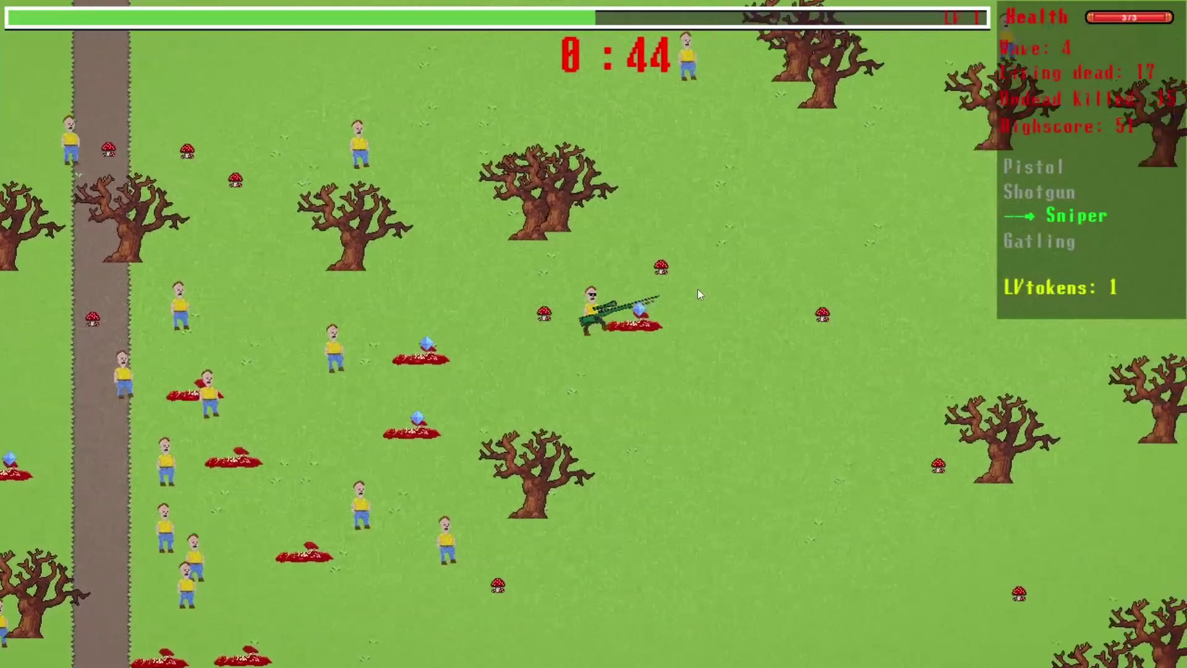
key(d)
key(w)
key(a)
key(s)
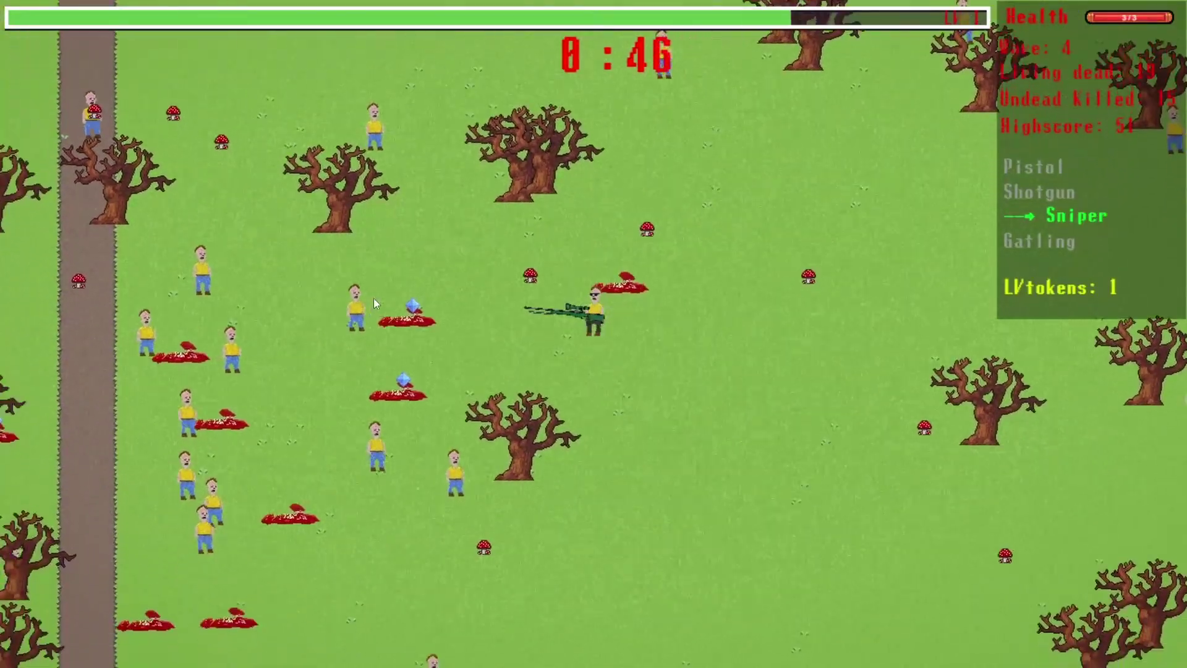
- Shoot the zombies approaching from the vertical road and walk back to collect the gem beside the meat
click(377, 299)
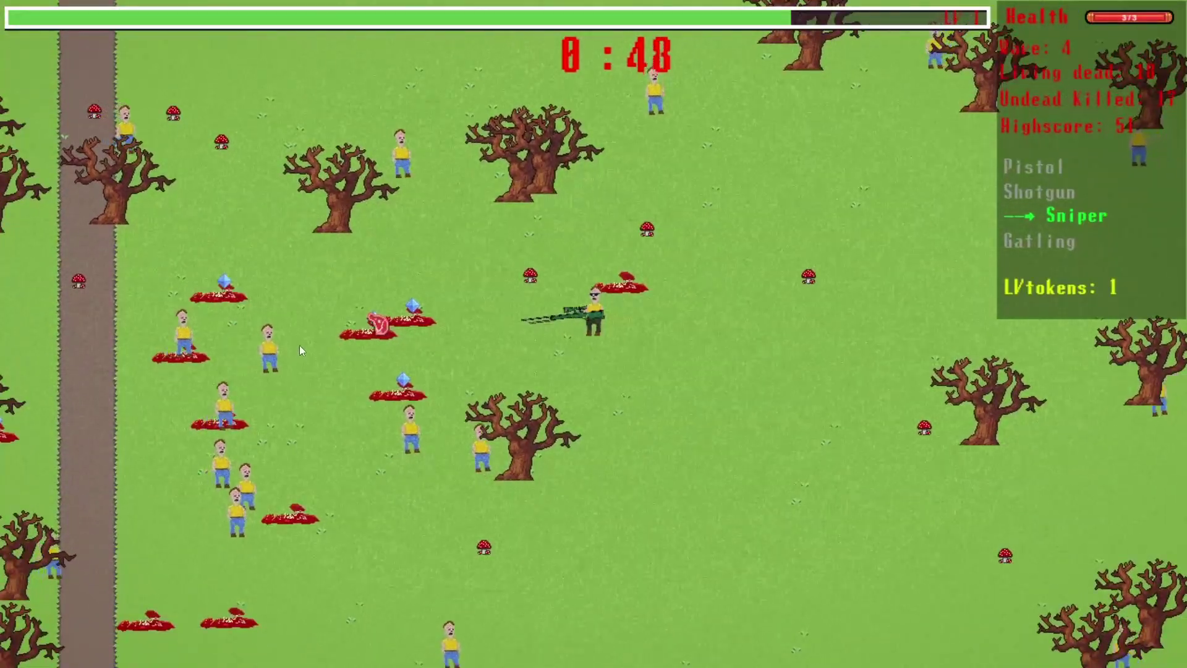
key(a)
key(w)
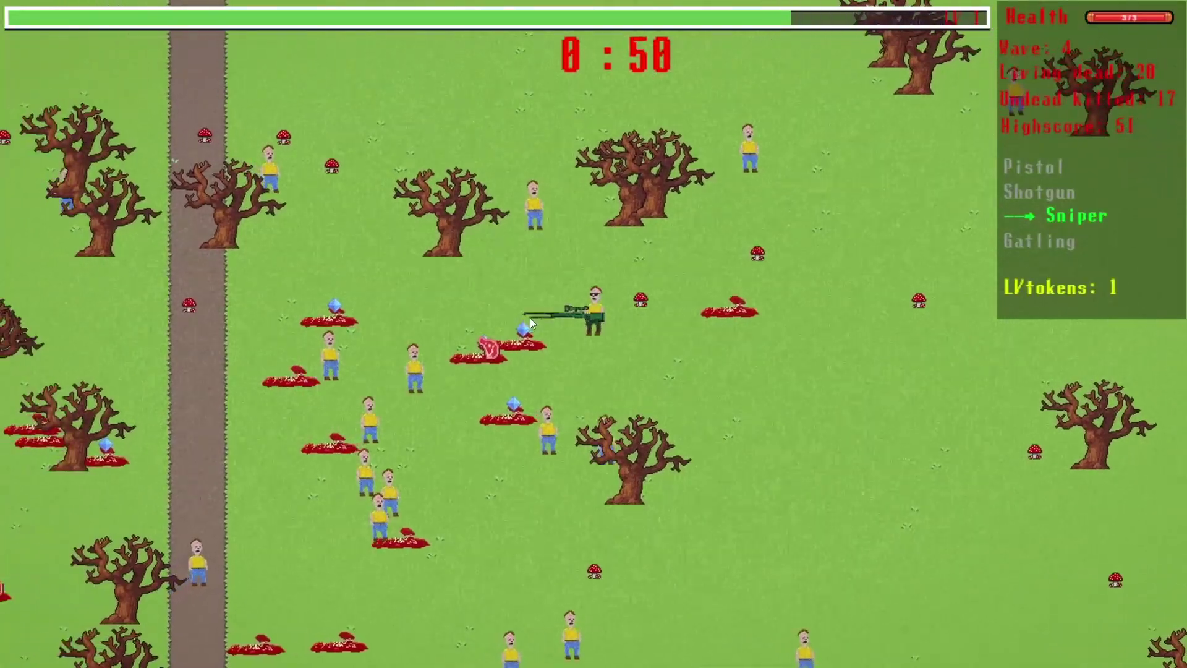
key(a)
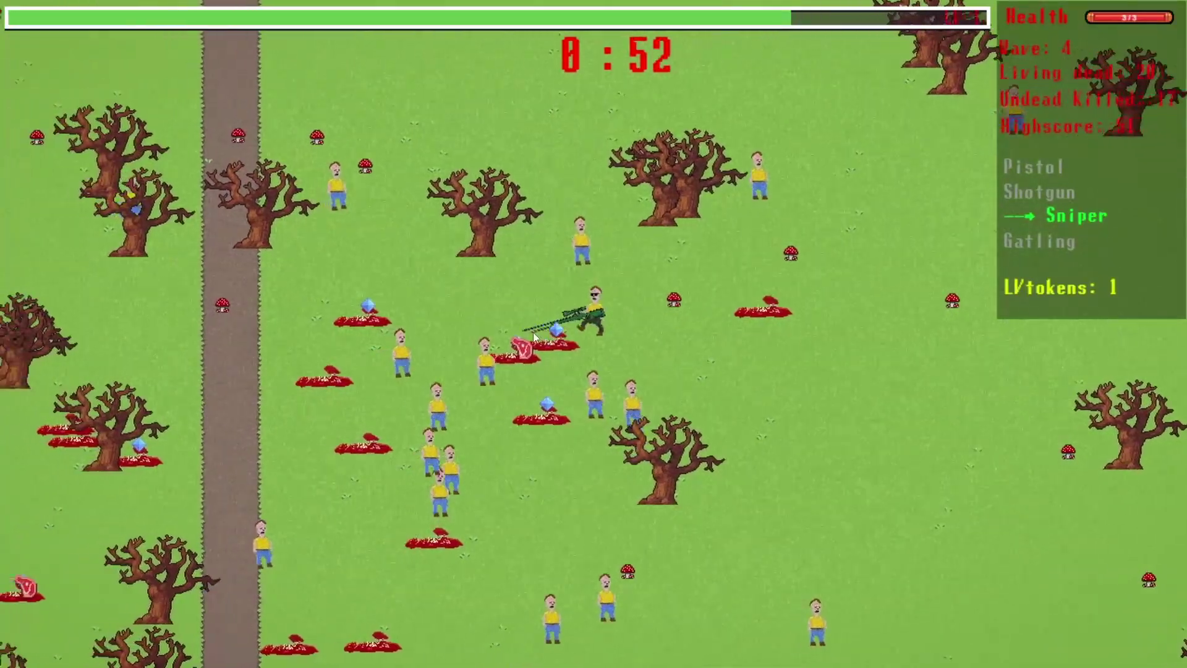
key(d)
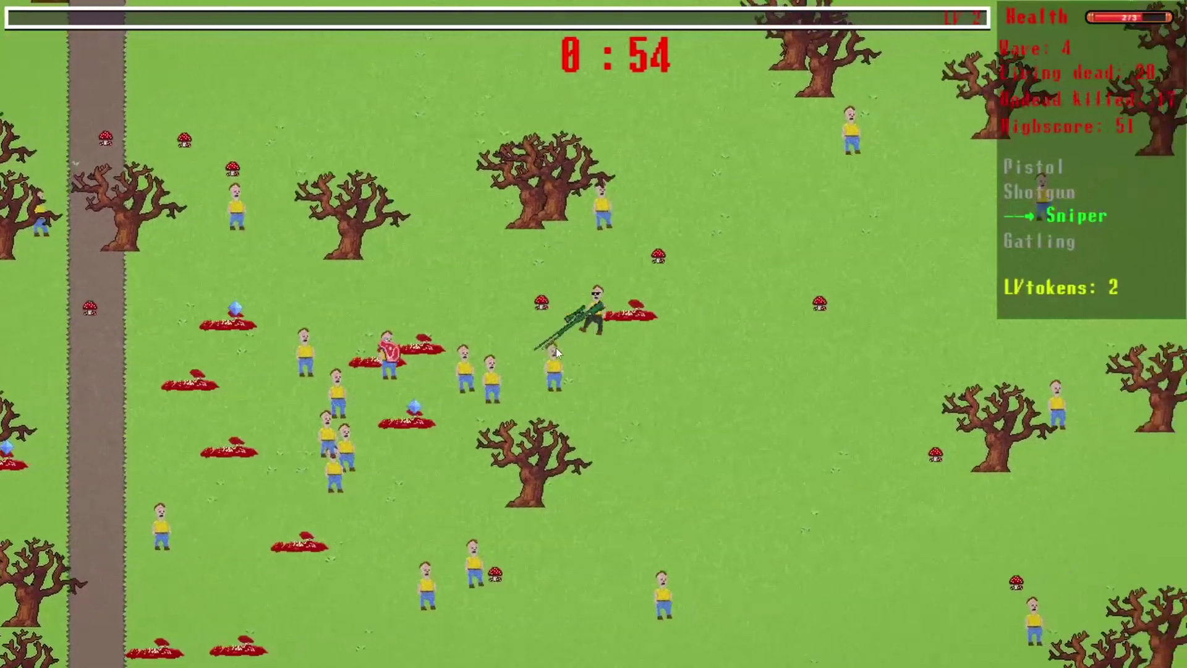
- Retreat from the horde, away from the vertical road, and shoot the zombie following closest
key(d)
key(w)
click(537, 420)
key(d)
key(s)
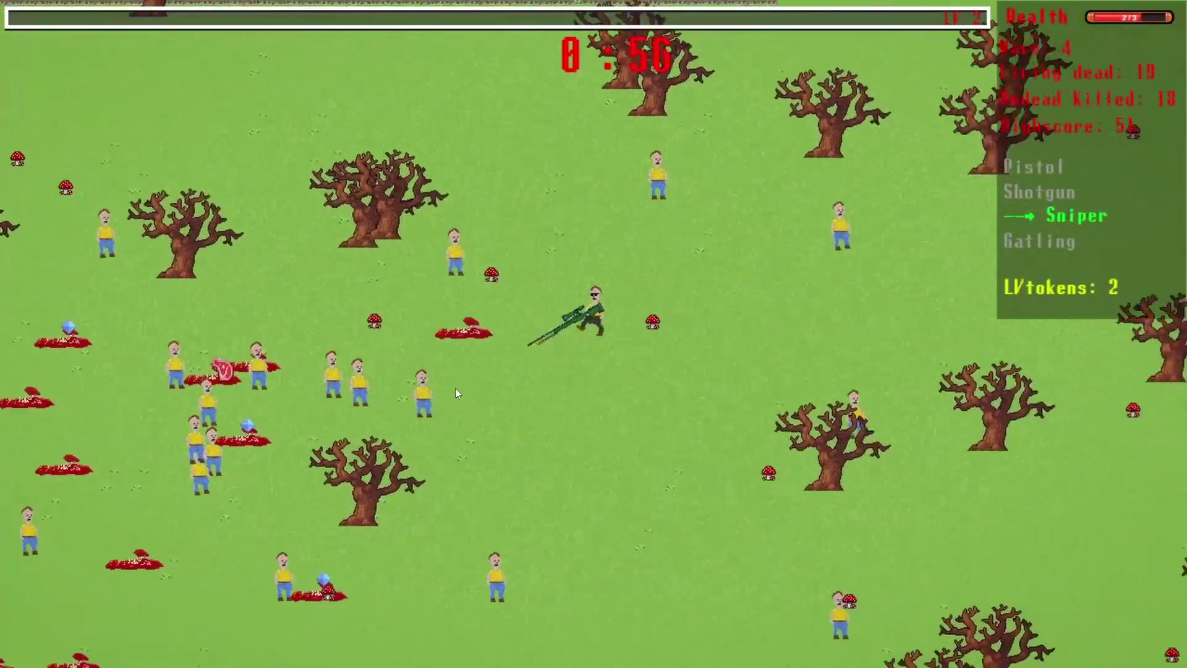
- Circle down toward the end of the horizontal road and shoot the zombies following from above
key(s)
click(352, 288)
click(352, 288)
key(w)
click(473, 218)
key(s)
key(d)
key(s)
click(609, 186)
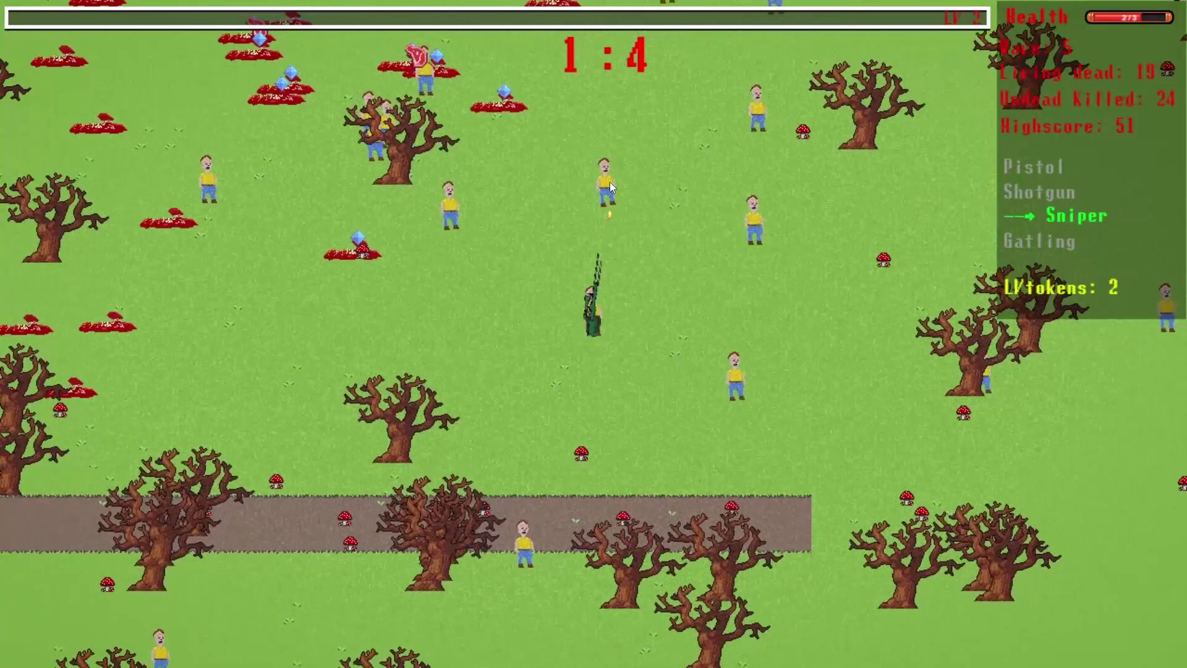
- Walk up between the remains, collect the gem on the way and get clear above the horde
key(w)
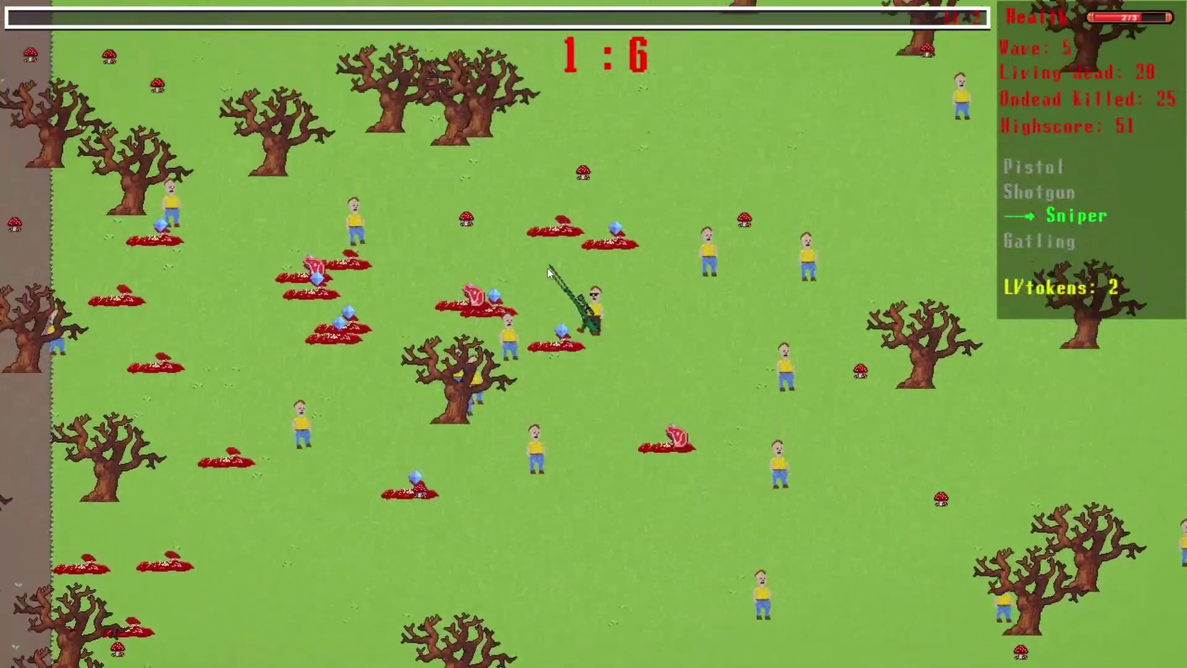
key(w)
key(d)
- Shoot the zombies coming up from the remains while standing below the horizontal road
click(637, 453)
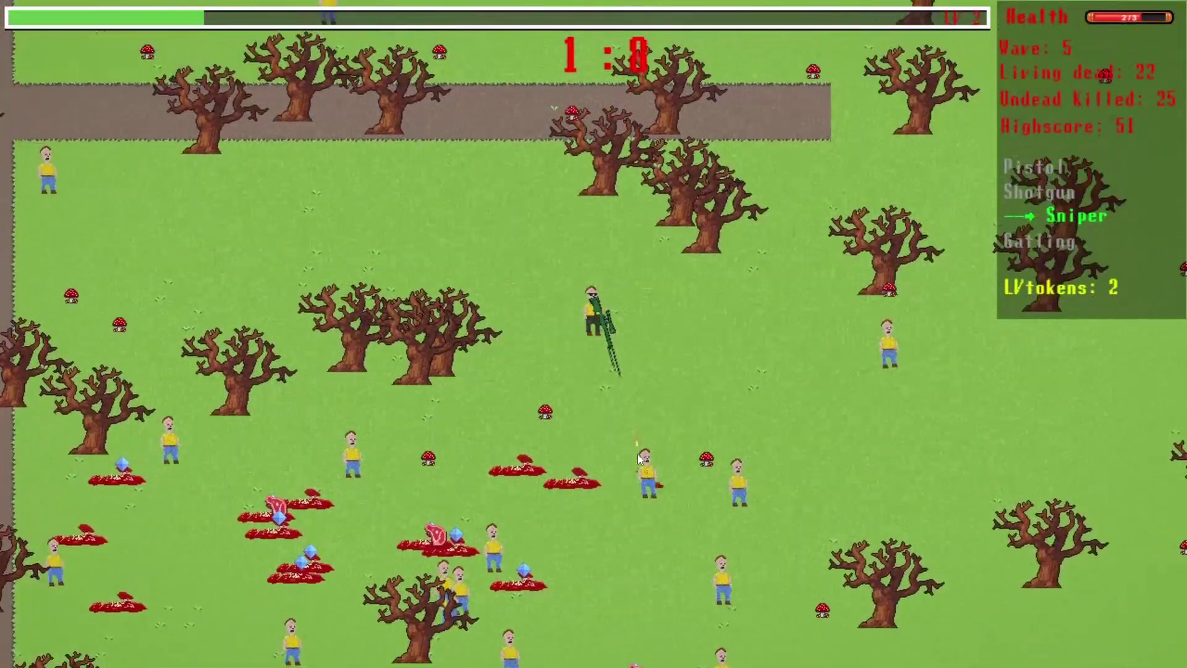
key(a)
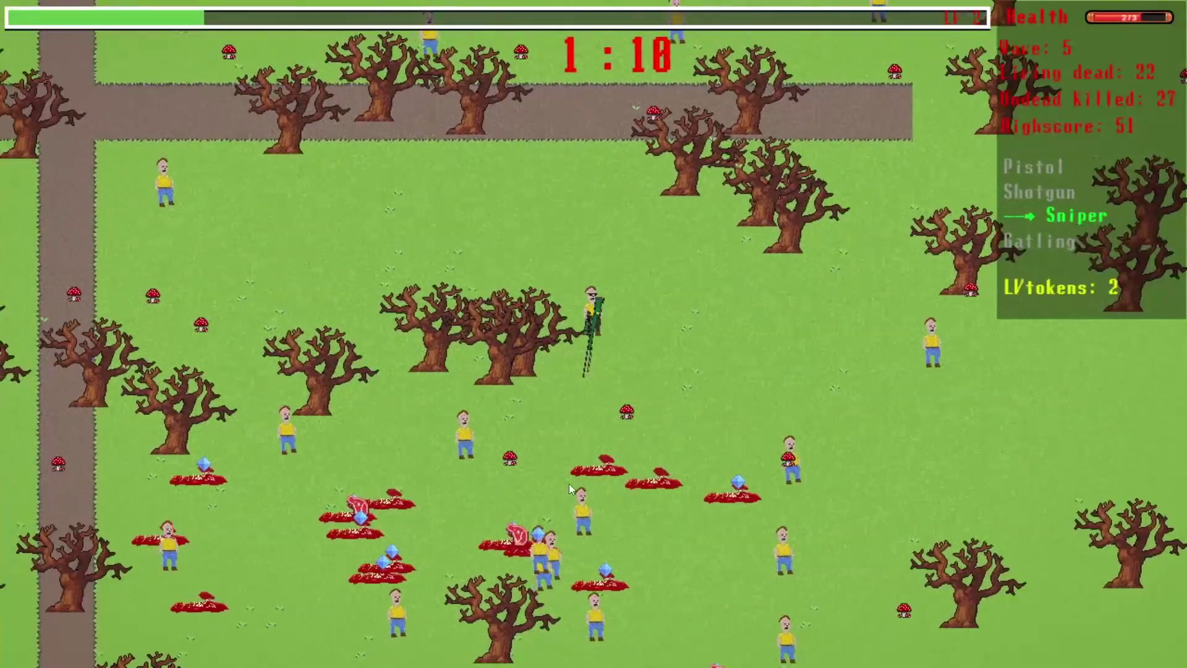
click(569, 483)
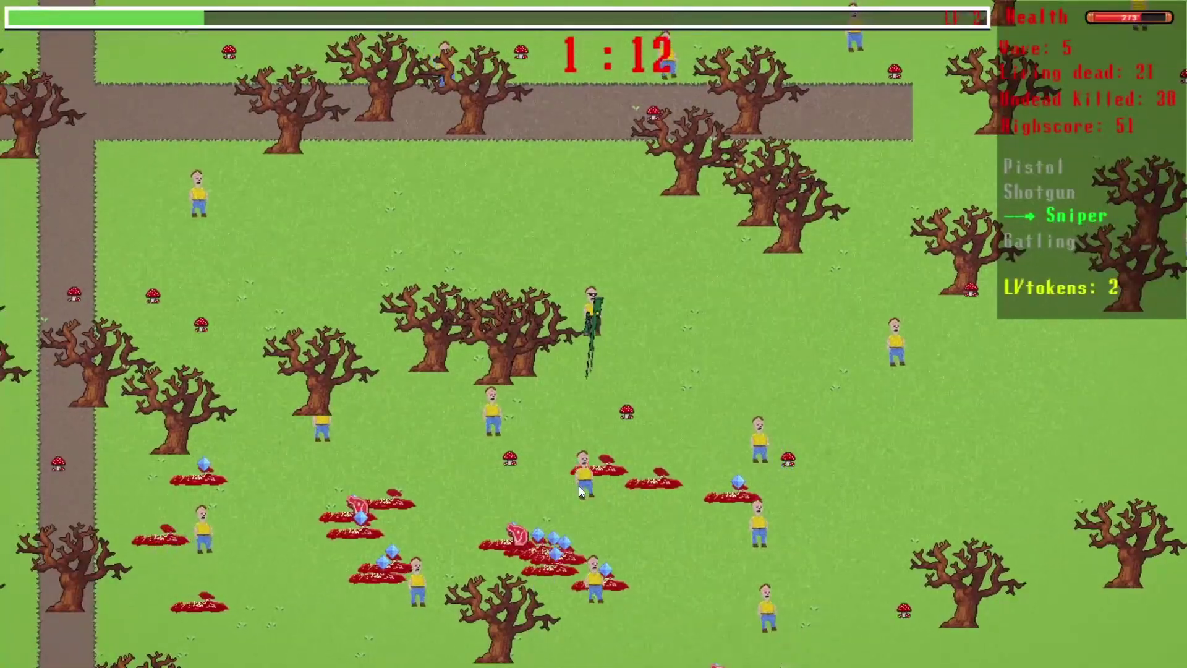
click(593, 493)
- Walk back down to the cluster of remains and collect its gems and meat
key(d)
key(s)
key(s)
key(a)
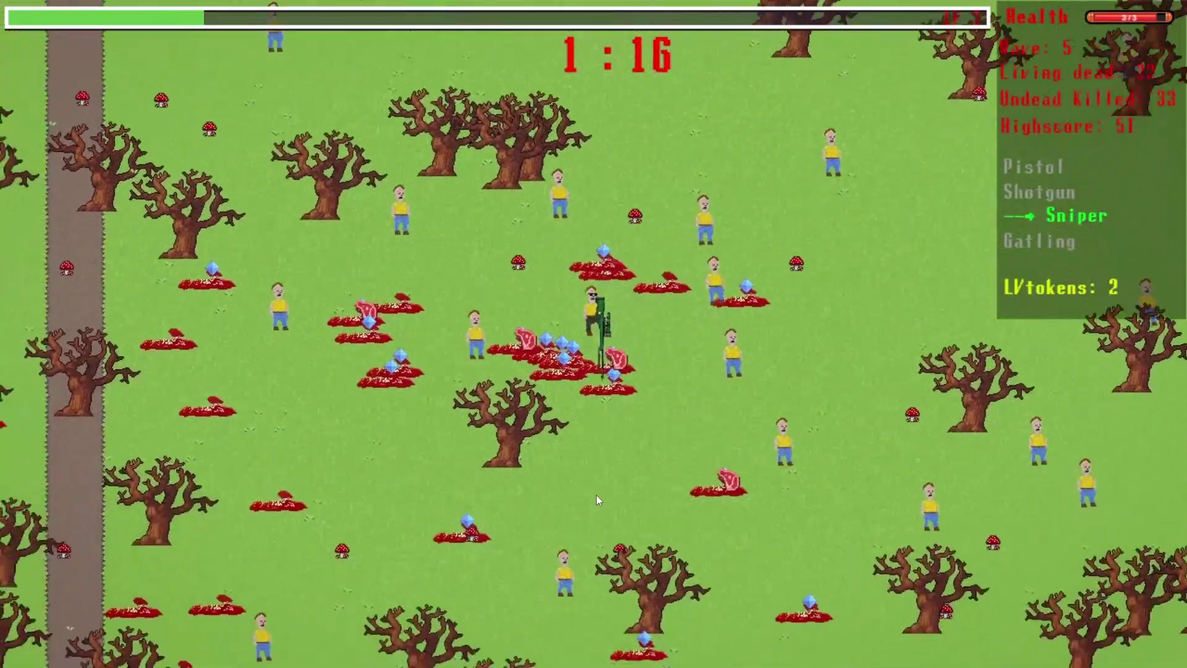
key(d)
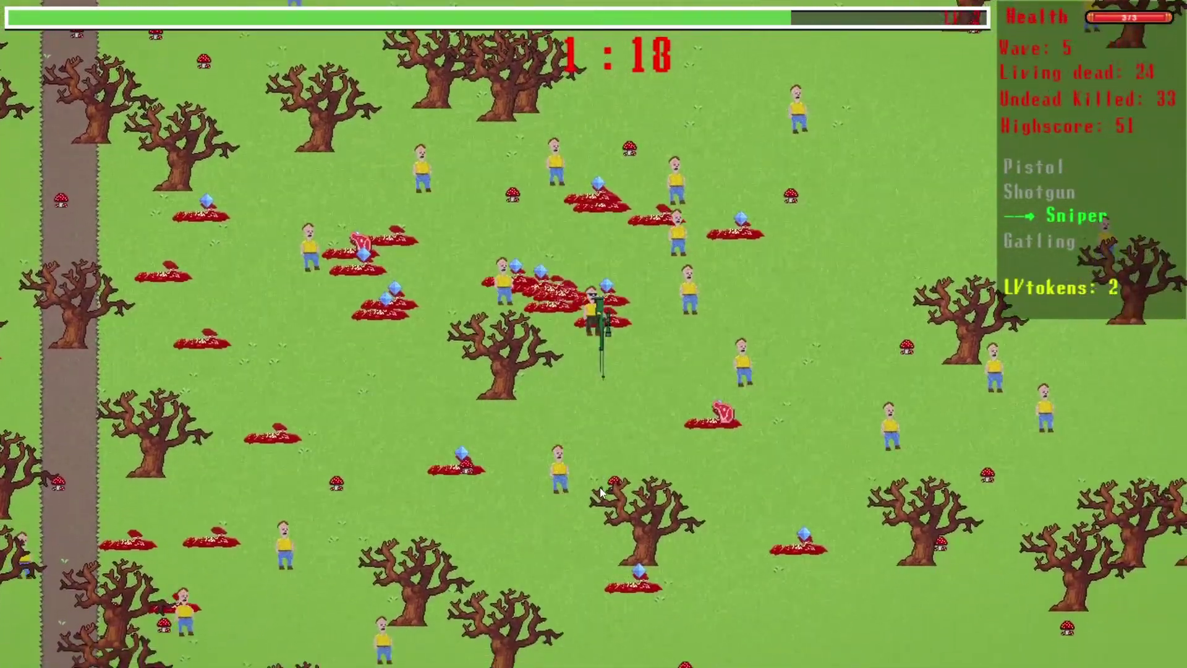
- Pause the game, buy the UFO upgrade for 2 LVtokens, and resume
key(Escape)
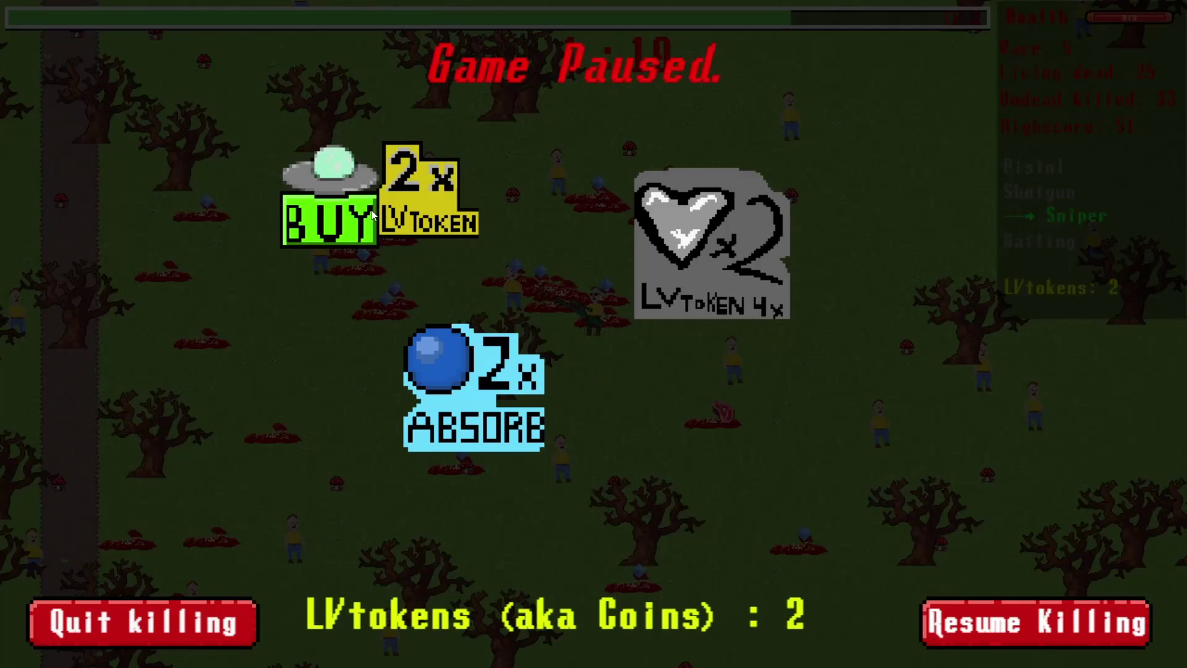
click(371, 215)
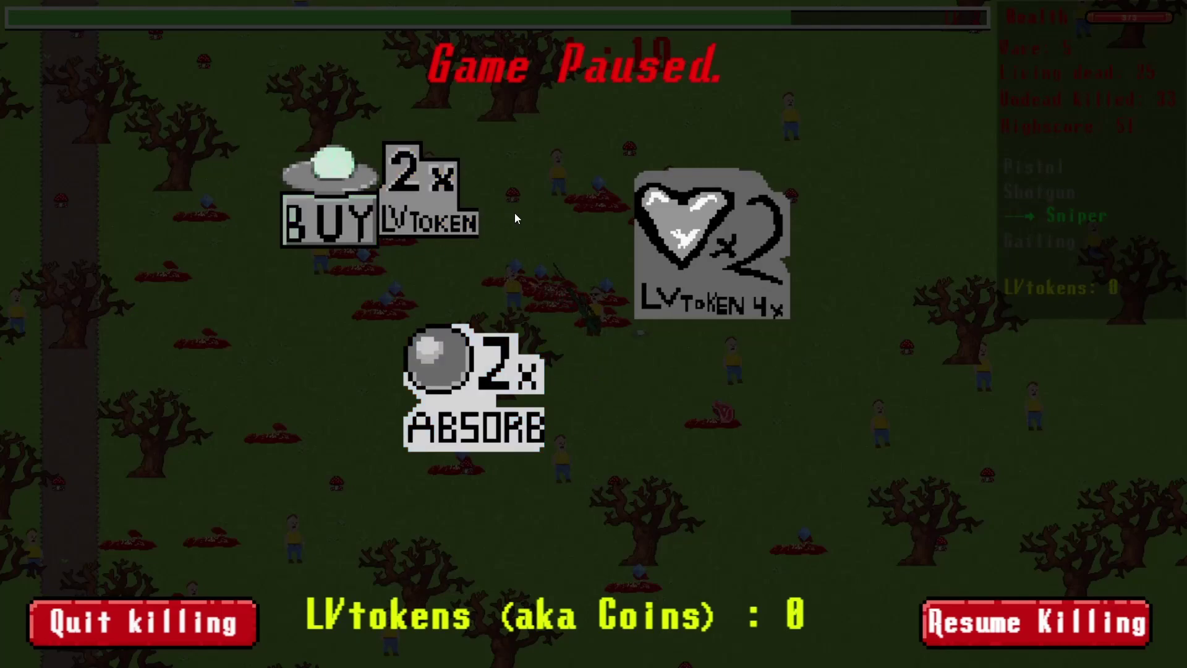
key(Escape)
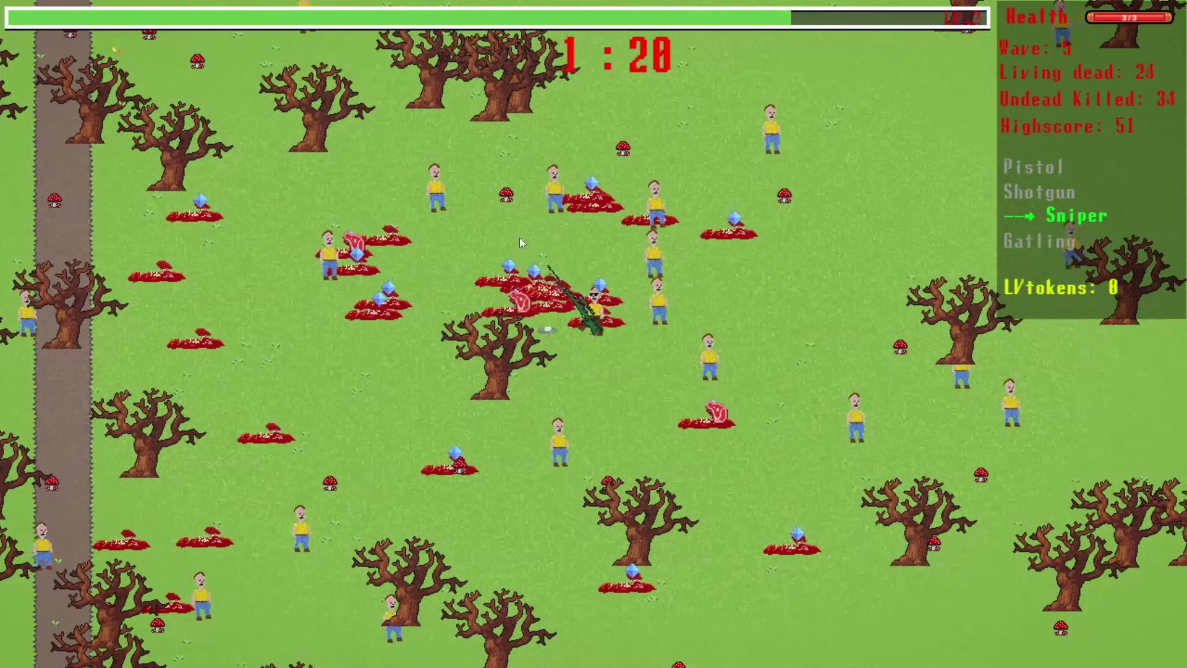
- Collect gems from the cluster of remains and walk around the tree toward the vertical road
key(w)
key(a)
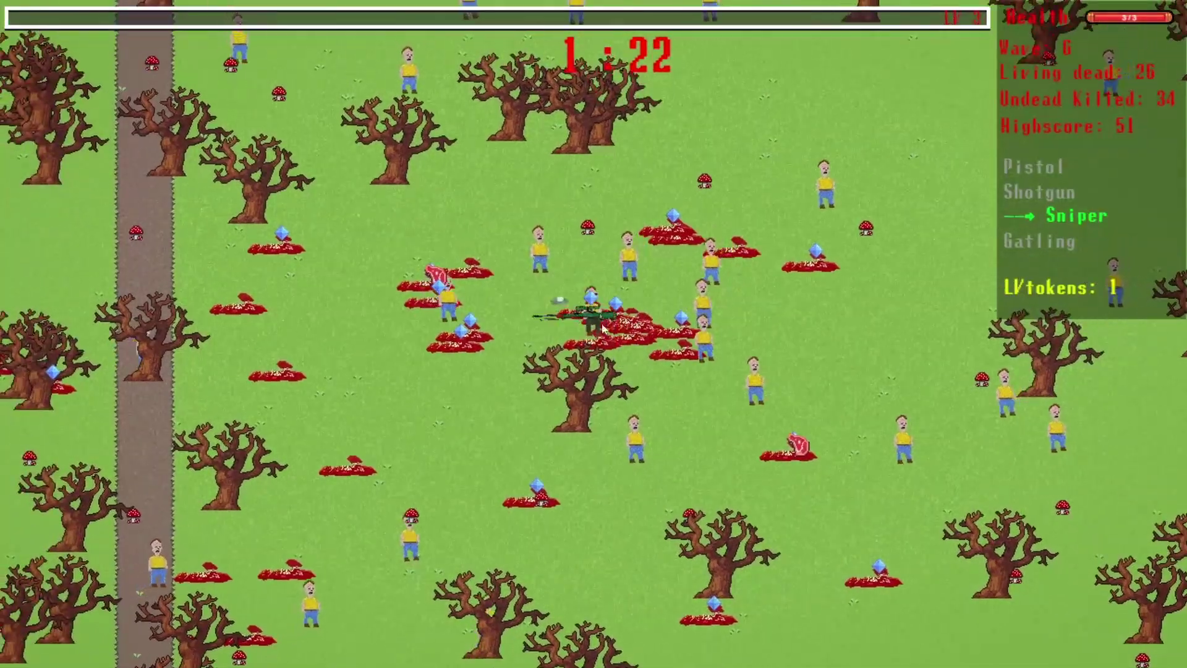
key(a)
key(s)
key(a)
key(s)
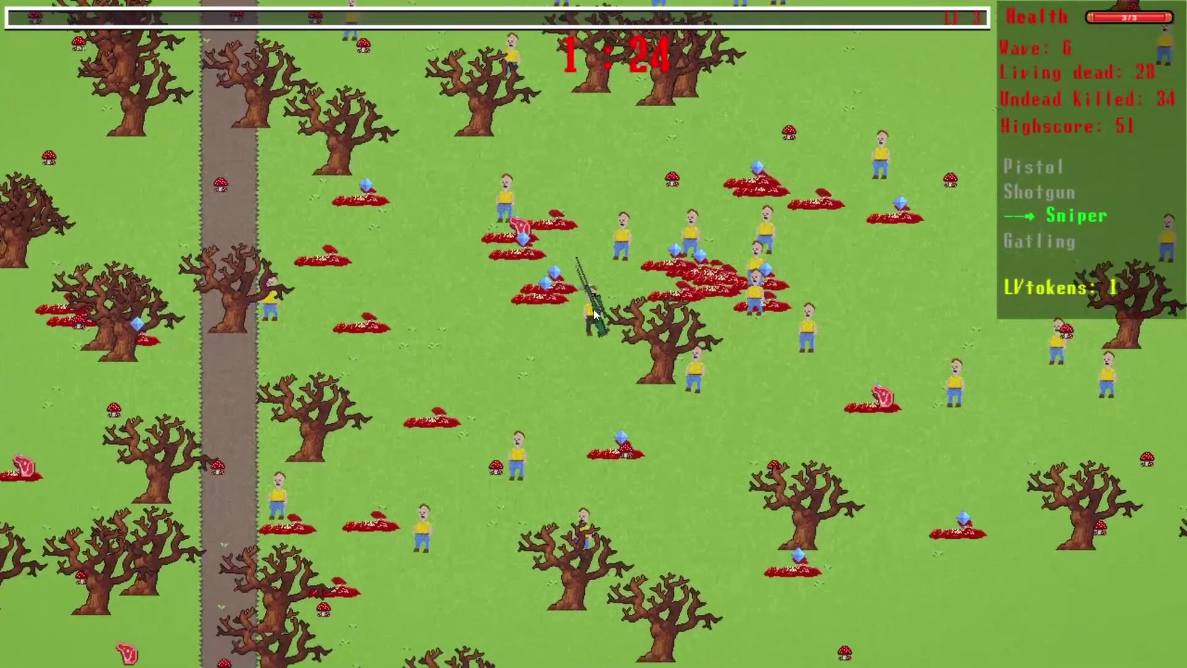
- Walk up through the remains nearer the vertical road and collect their gems and meat
key(a)
key(w)
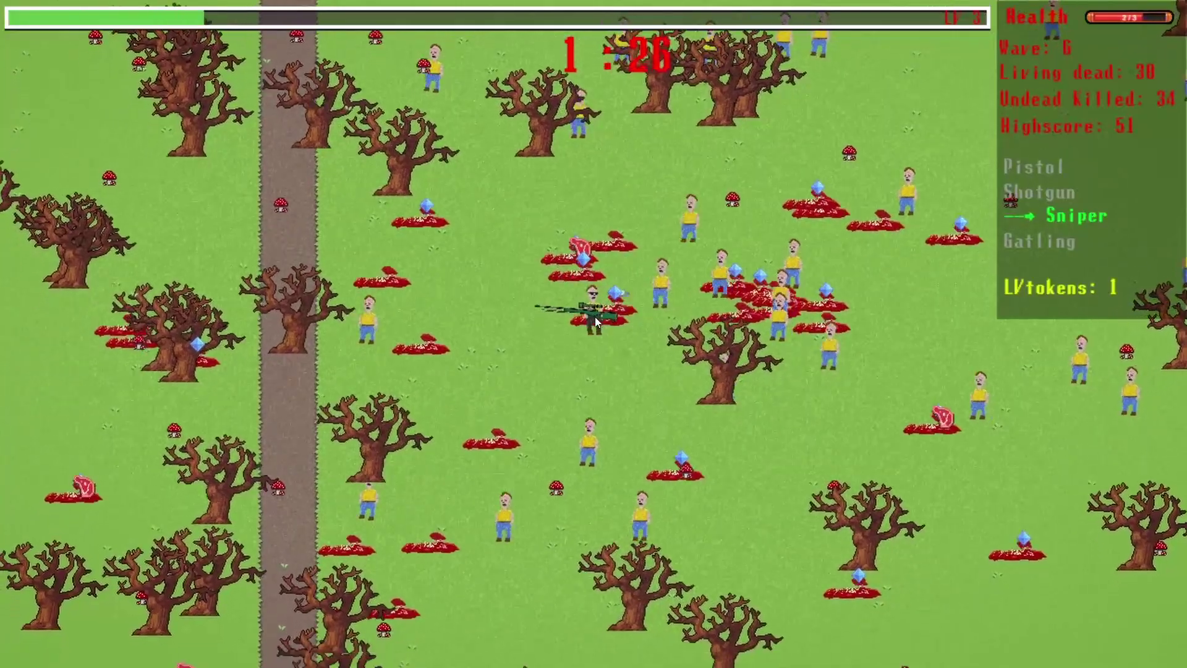
key(a)
key(w)
key(d)
key(a)
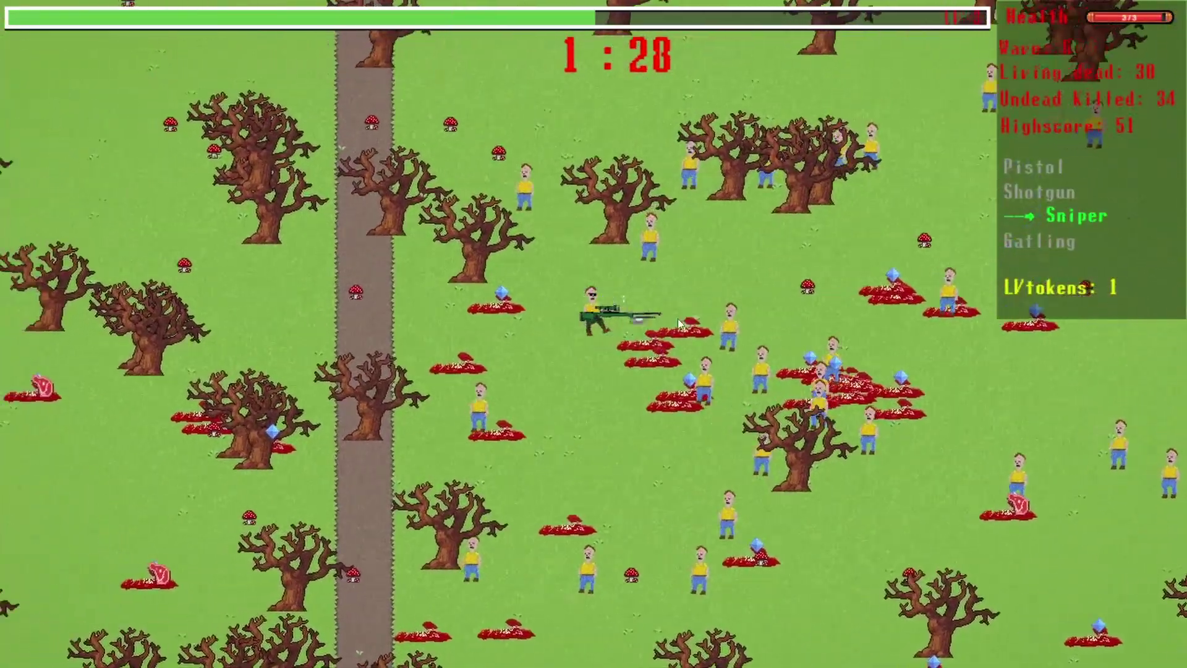
- Retreat onto the vertical road and shoot the horde following from the field of remains
key(s)
key(a)
key(w)
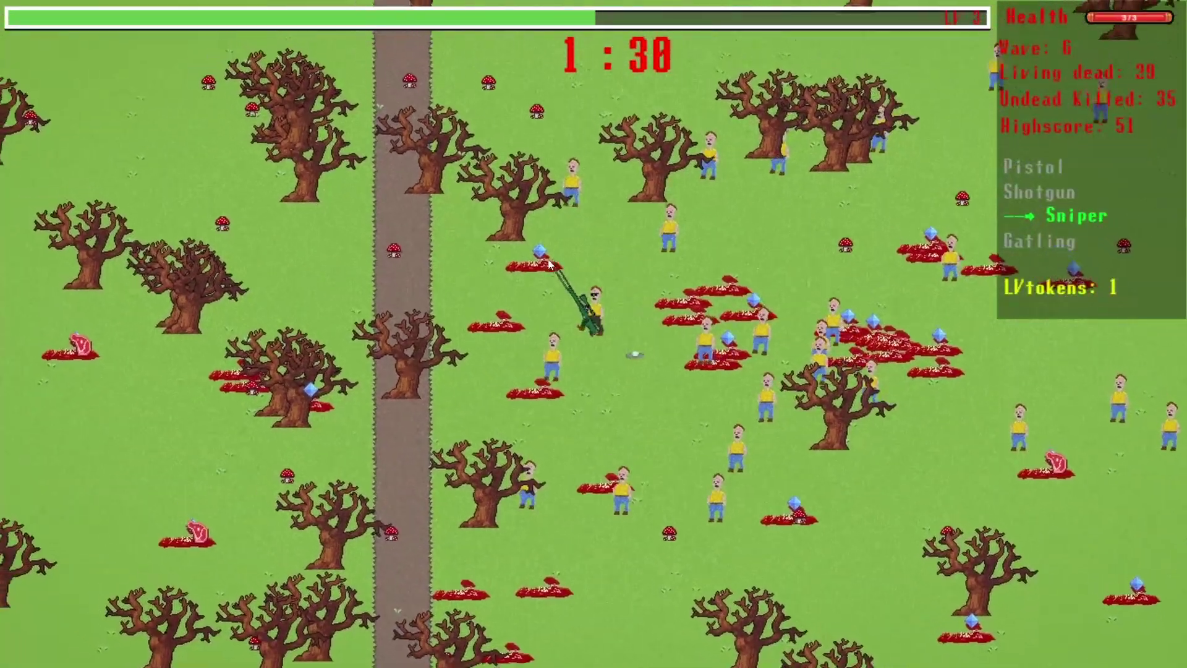
key(a)
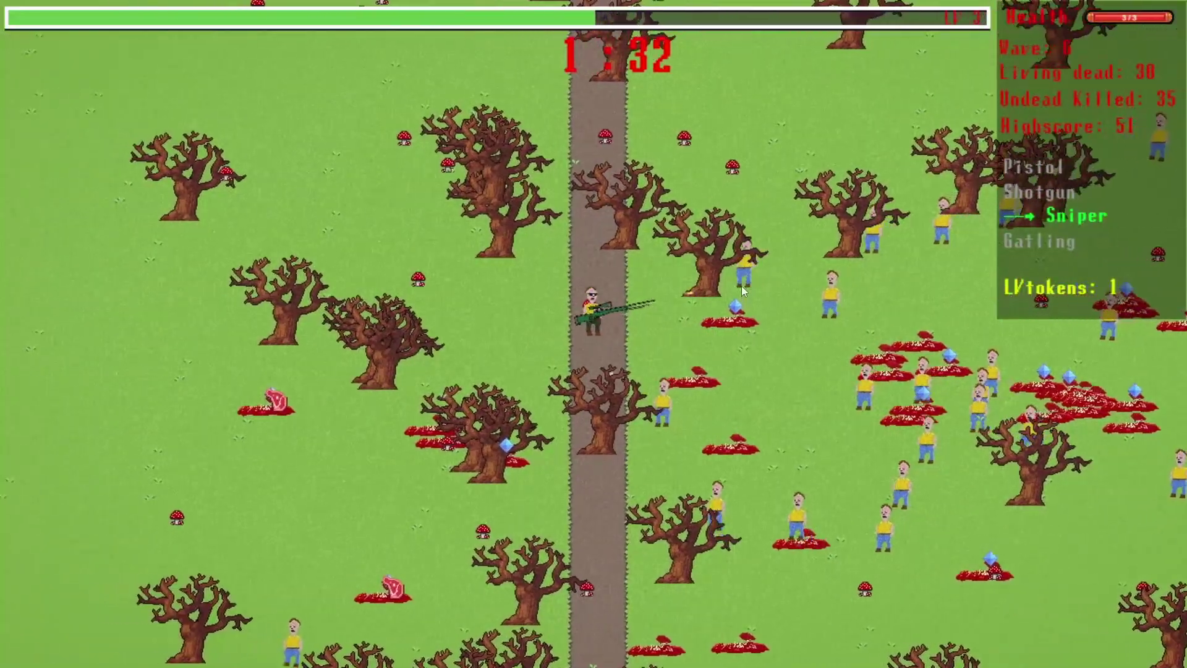
key(d)
key(w)
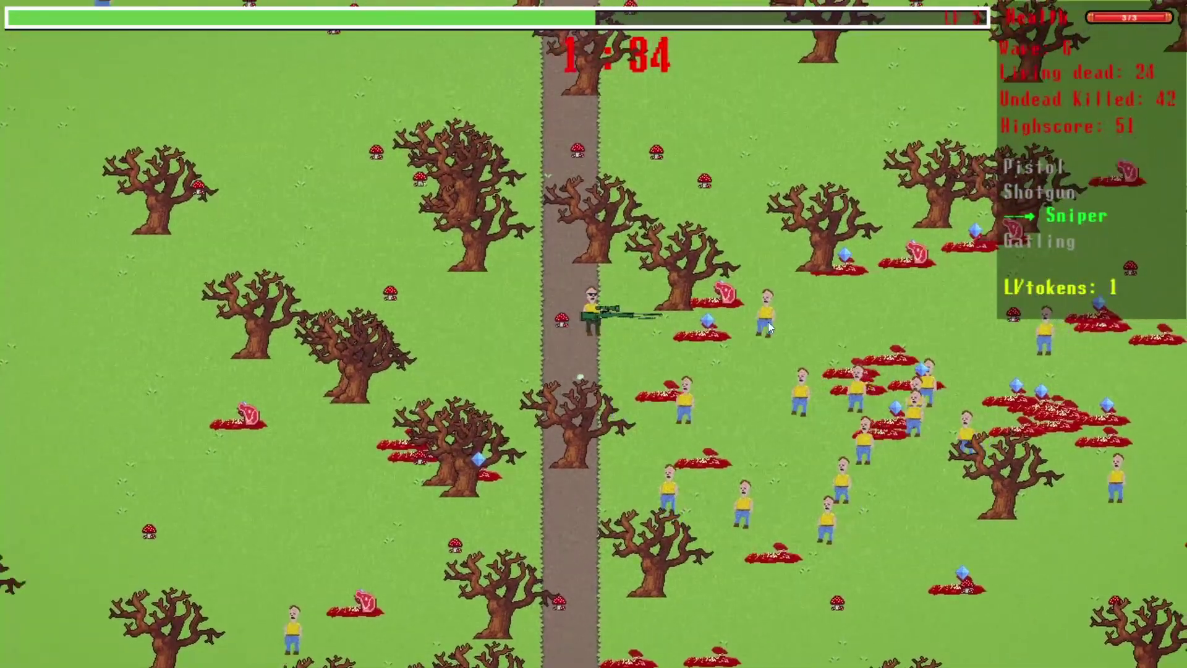
- Move to the far side of the vertical road and shoot the zombies gathering across it
key(a)
click(671, 403)
key(a)
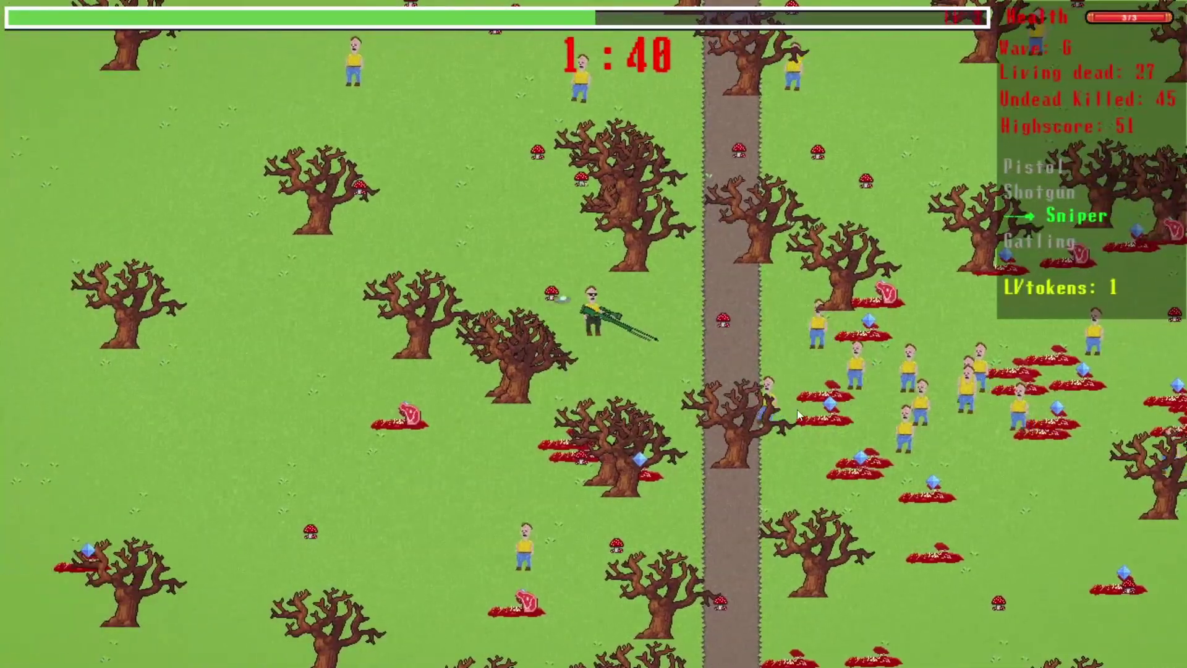
click(782, 413)
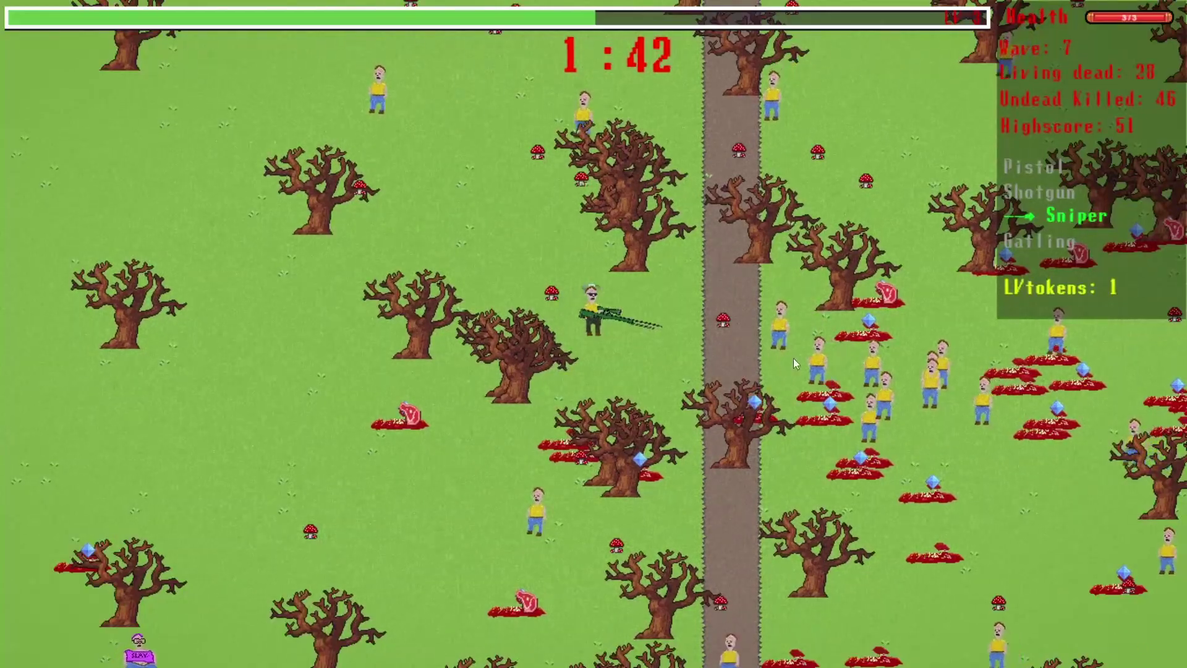
key(d)
click(827, 384)
- Walk back onto the vertical road and collect the meat and gems around the tree there
key(d)
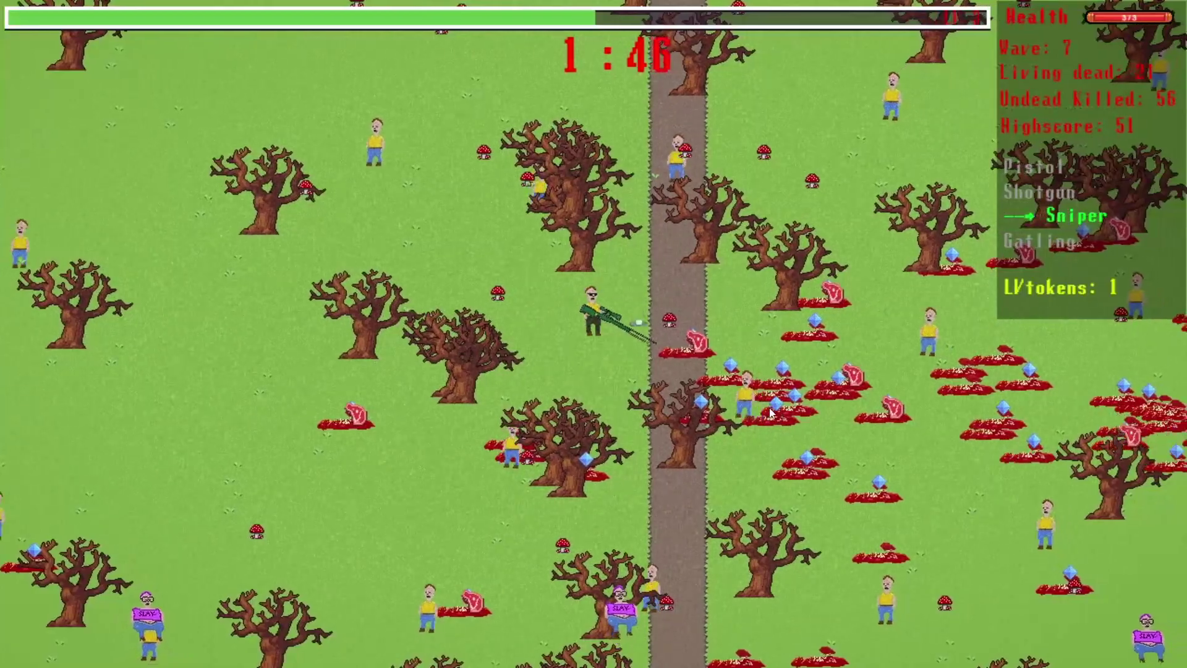
key(d)
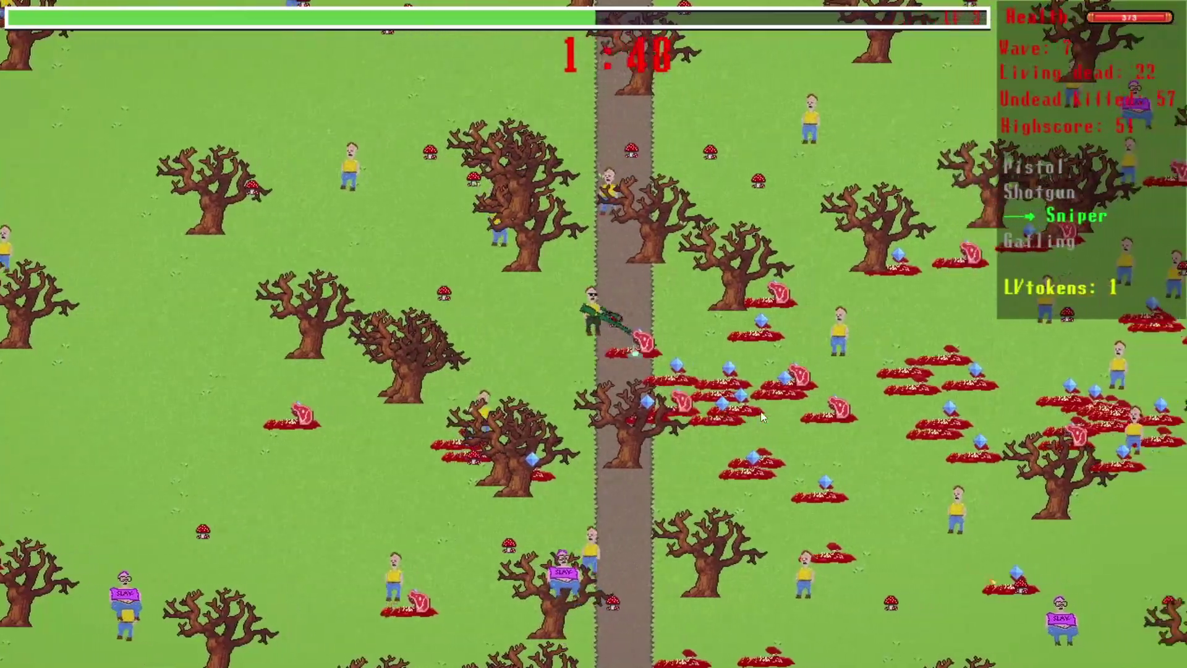
key(s)
key(a)
key(w)
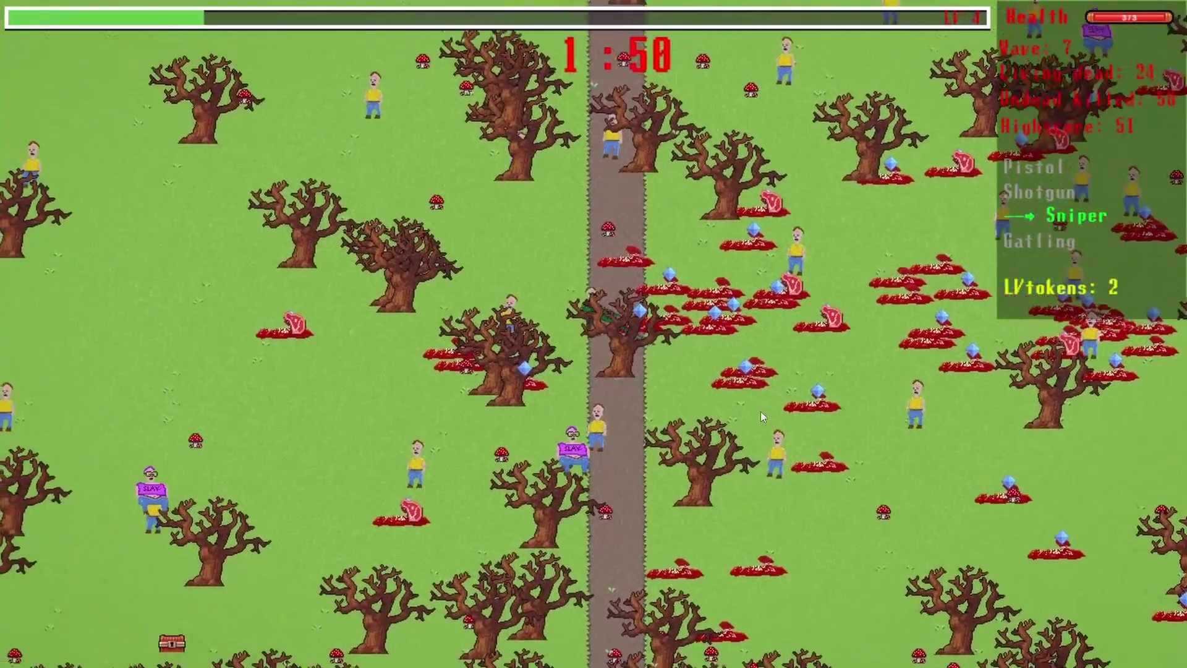